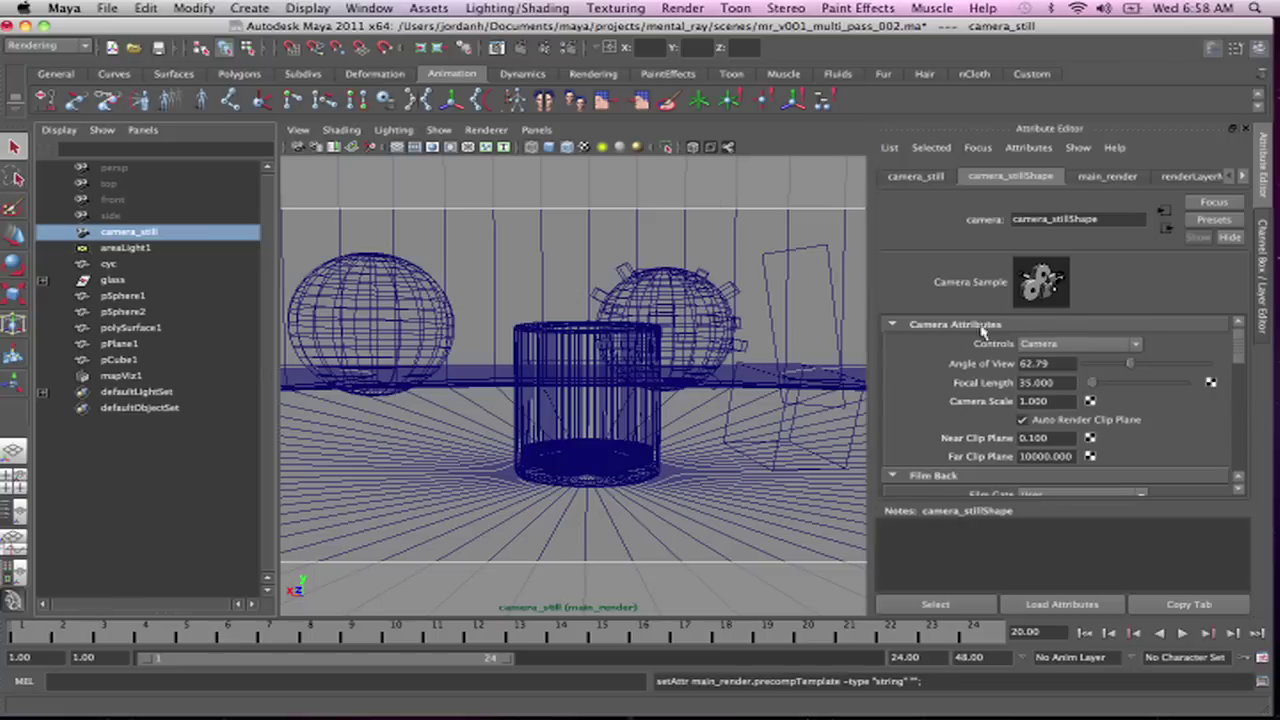
Inspect the mia_exposure_simple1 lens shader on camera_still, including its Gamma parameter
drag(1240, 358, 1240, 455)
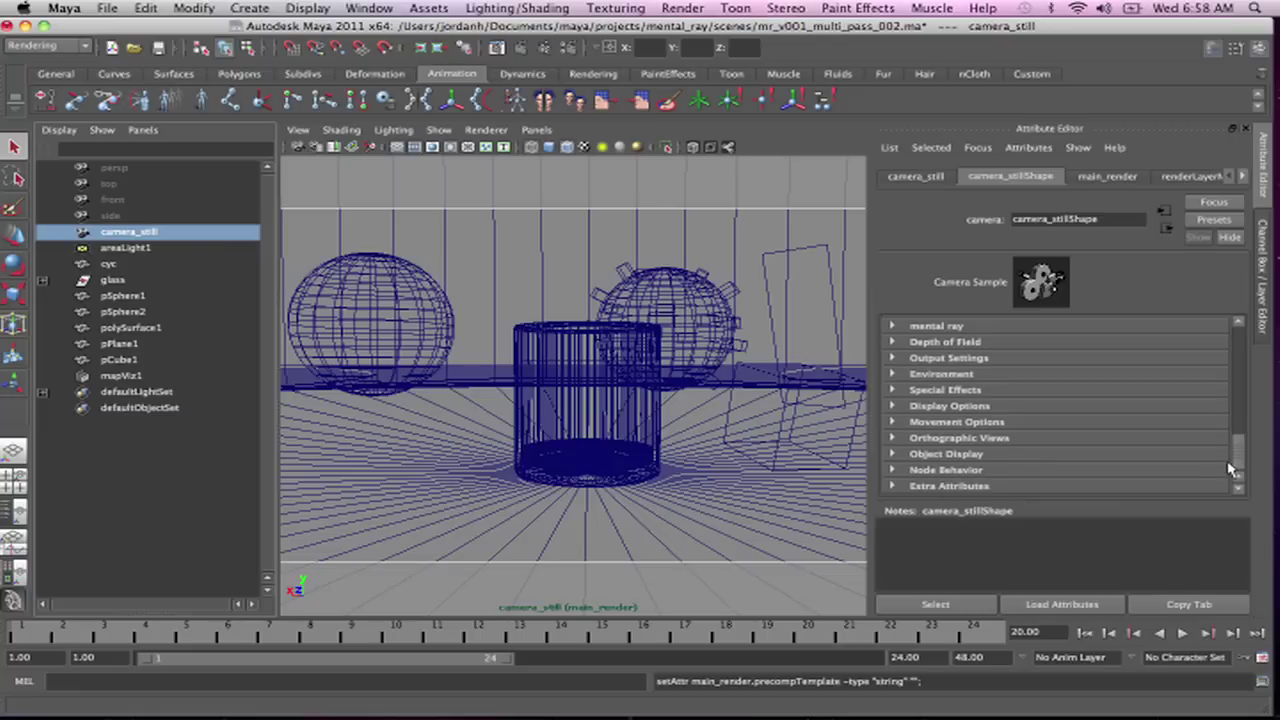
click(893, 327)
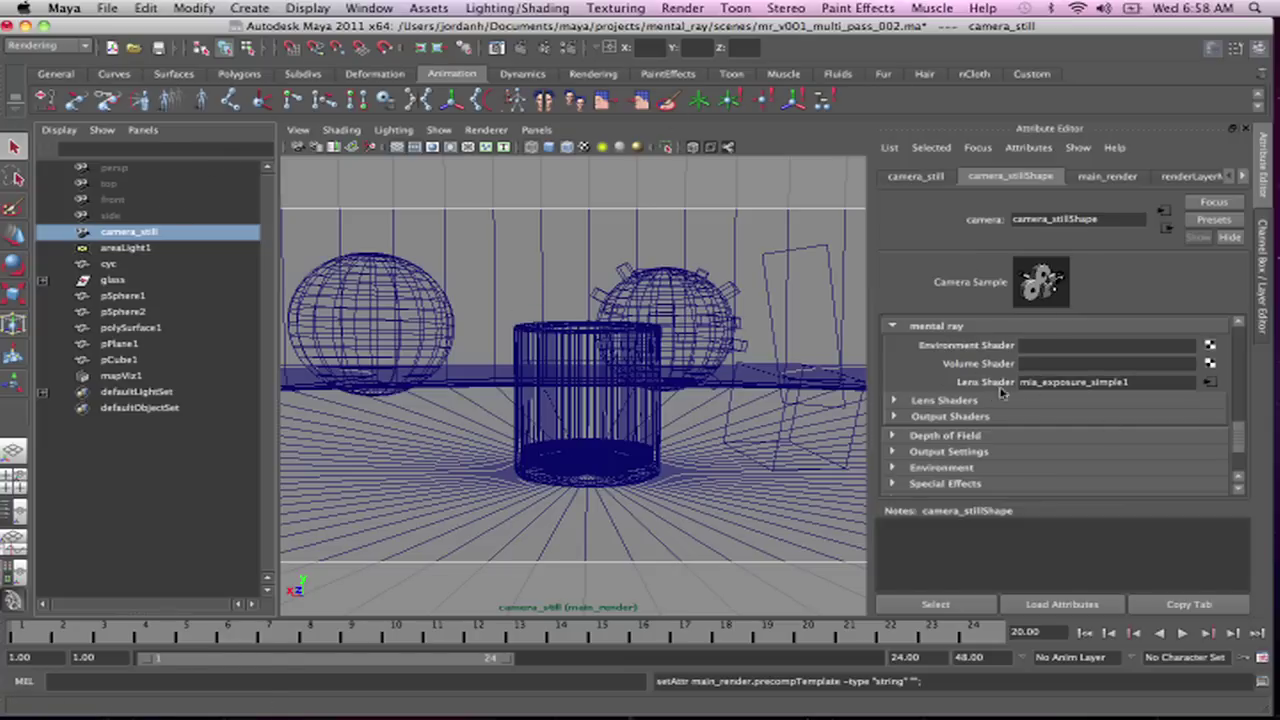
click(1208, 383)
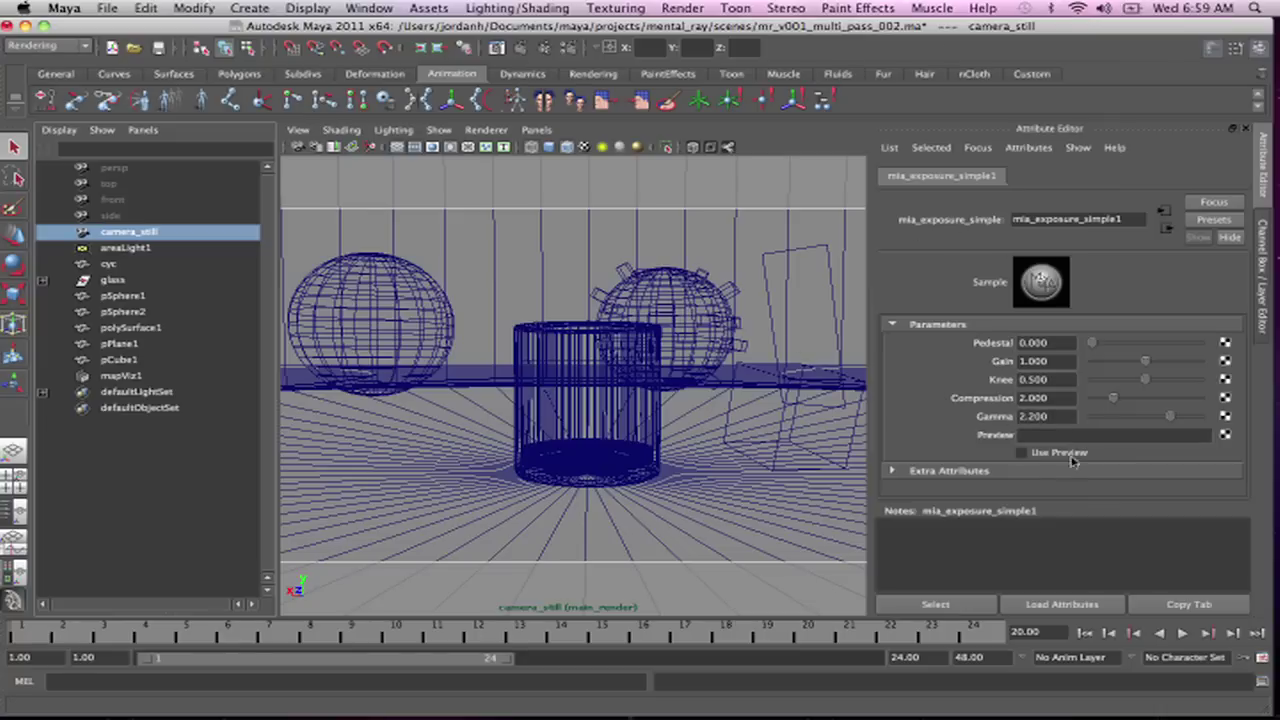
click(1045, 416)
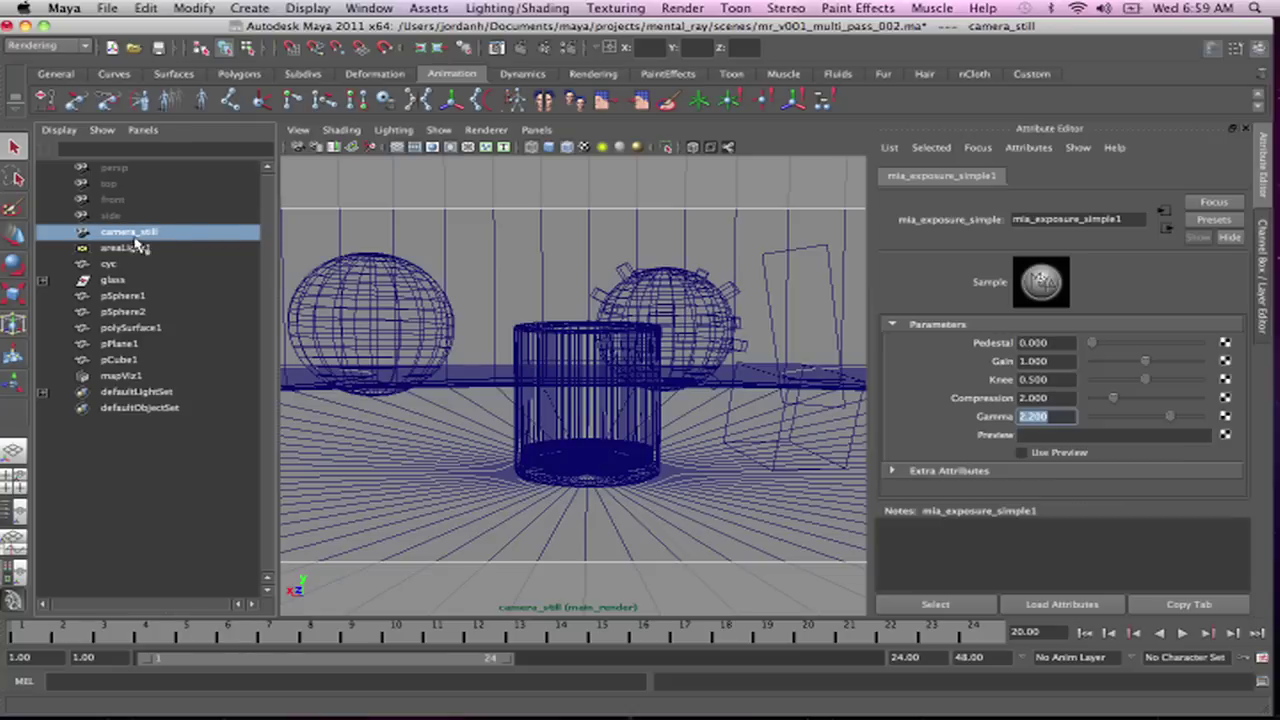
Delete the camera_still camera and create a new standard camera in its place
click(131, 233)
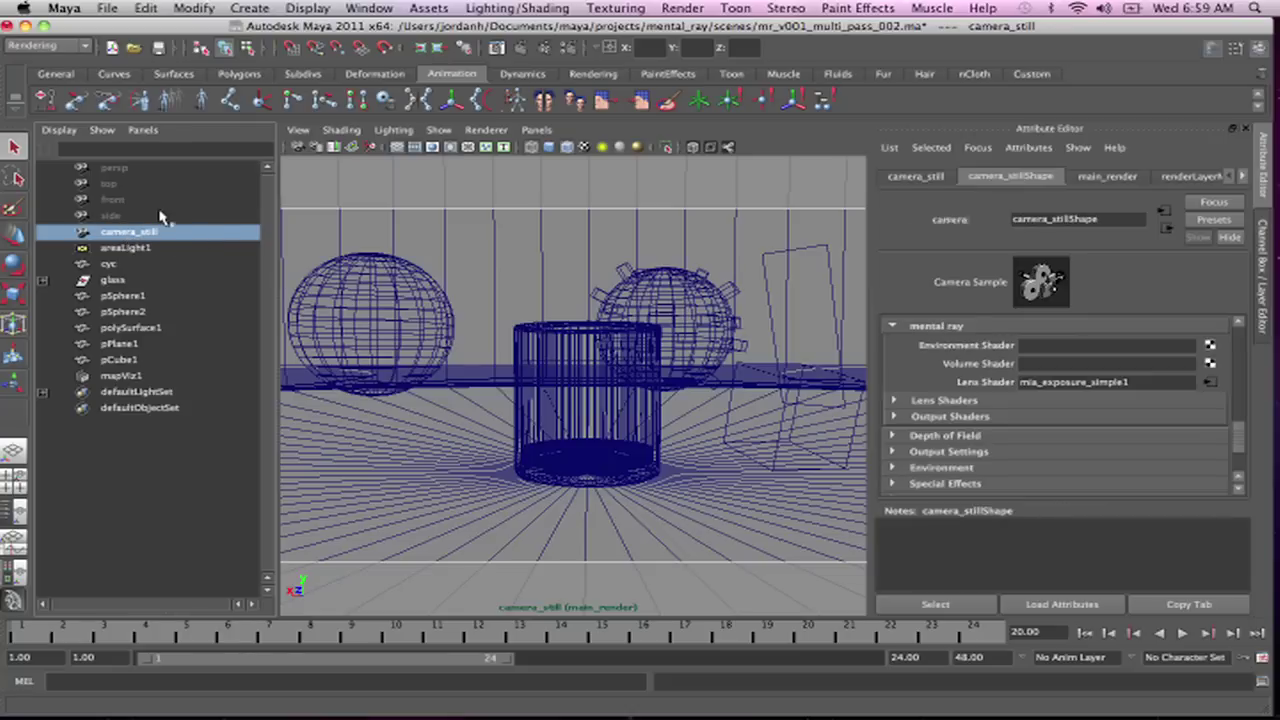
key(Delete)
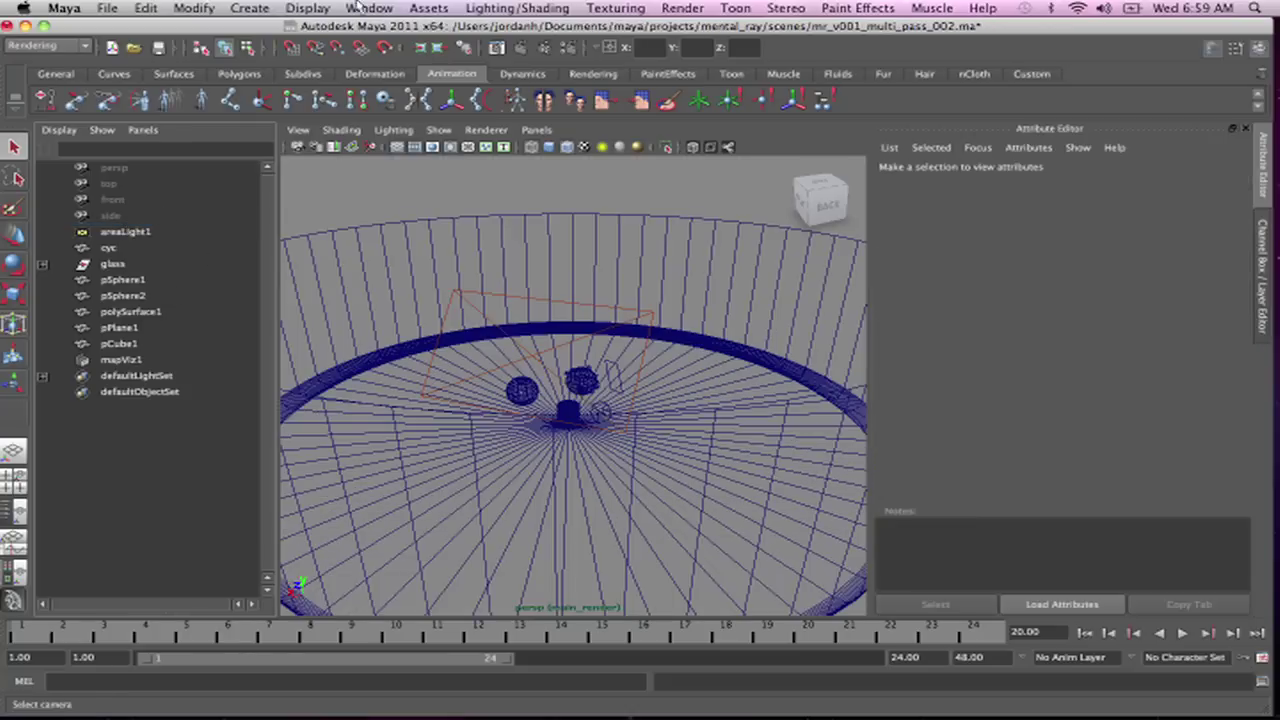
click(248, 8)
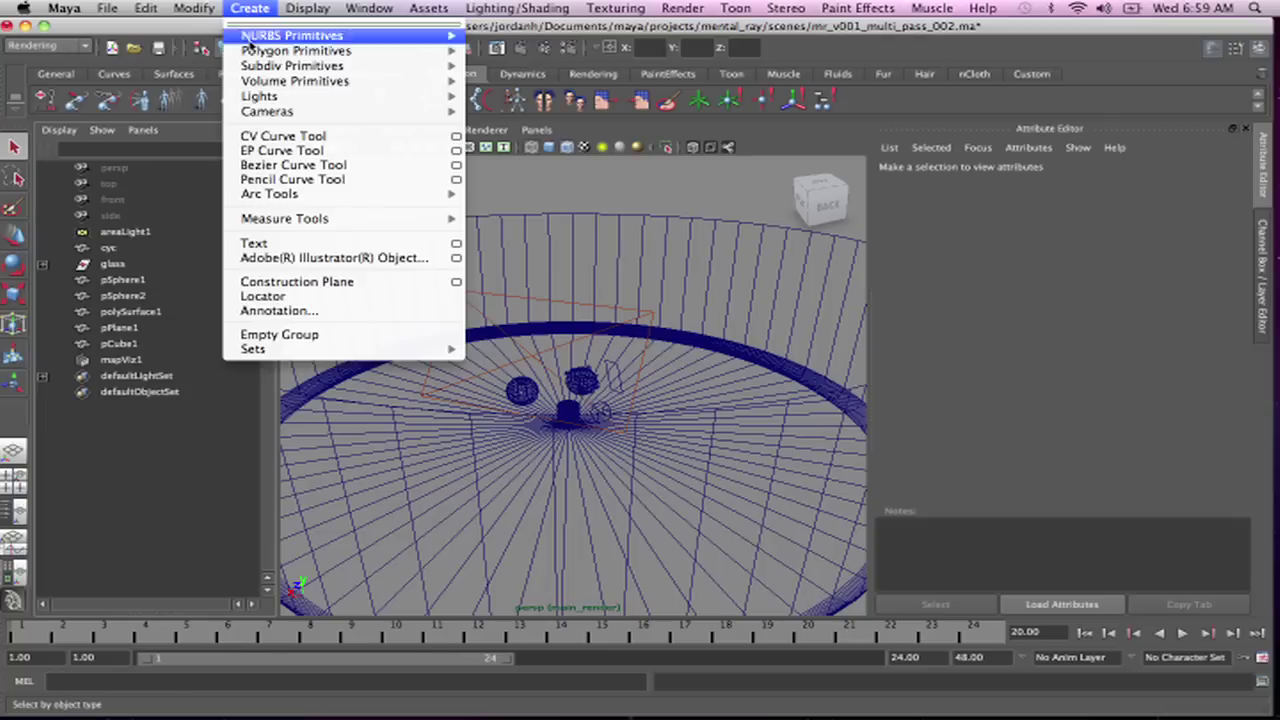
mouse_move(256, 112)
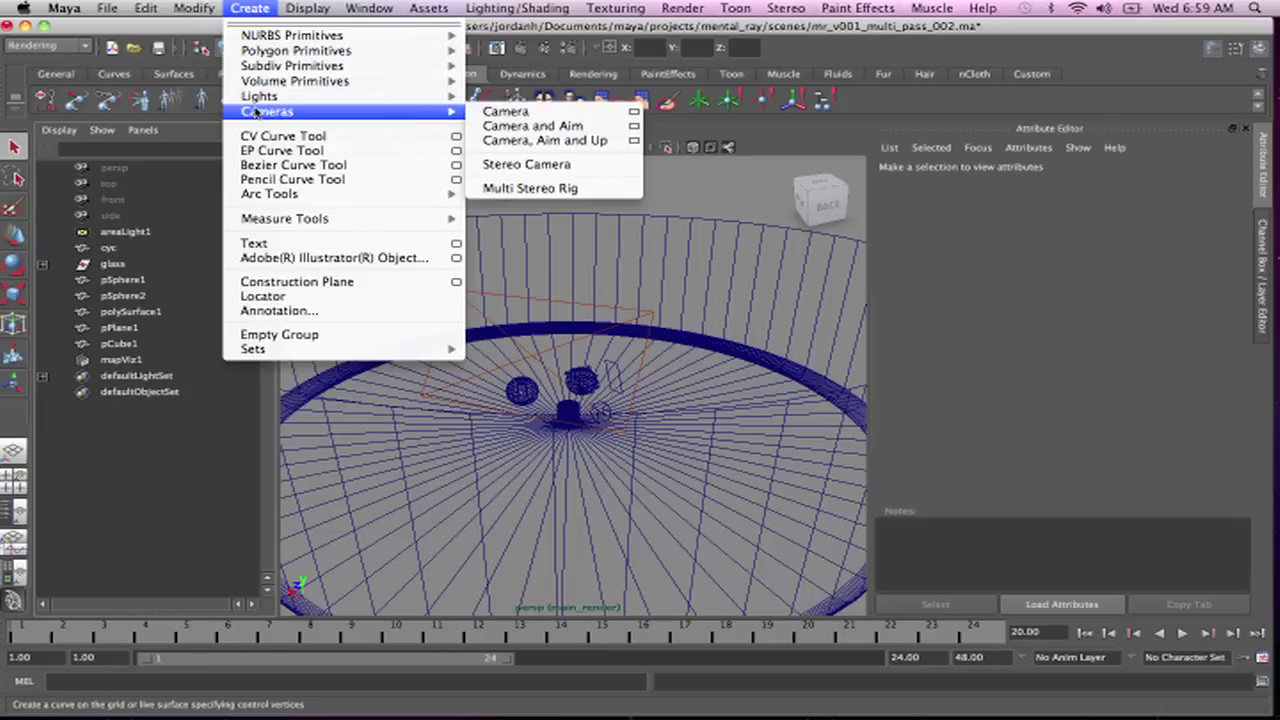
click(498, 114)
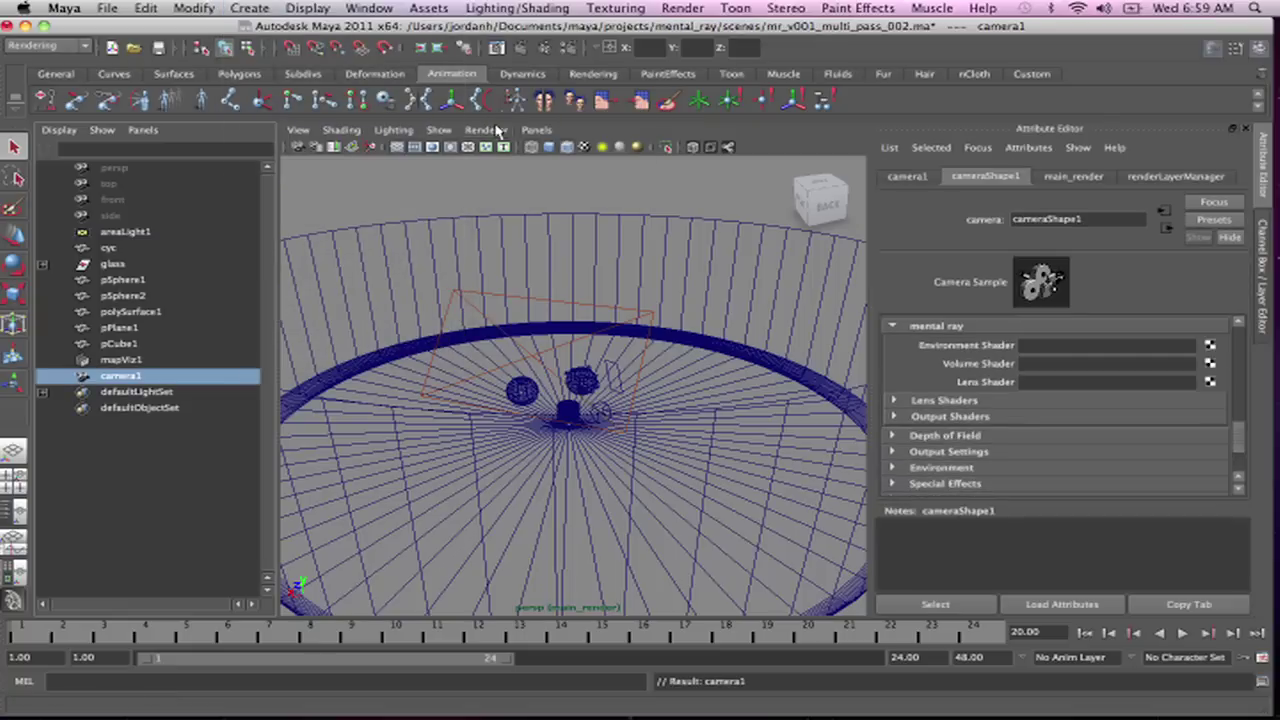
Look through the new camera and move it back and up until both spheres and the cylinder are in frame
click(536, 131)
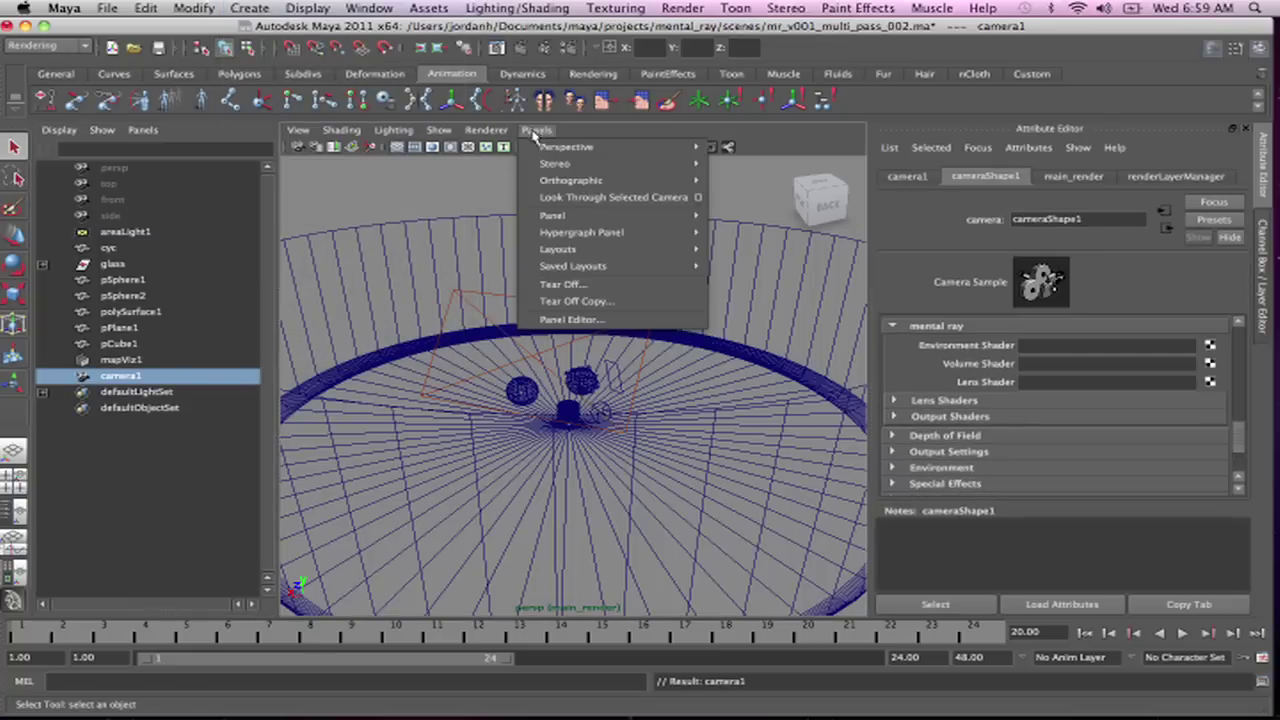
click(531, 199)
alt+right_drag(651, 420, 465, 330)
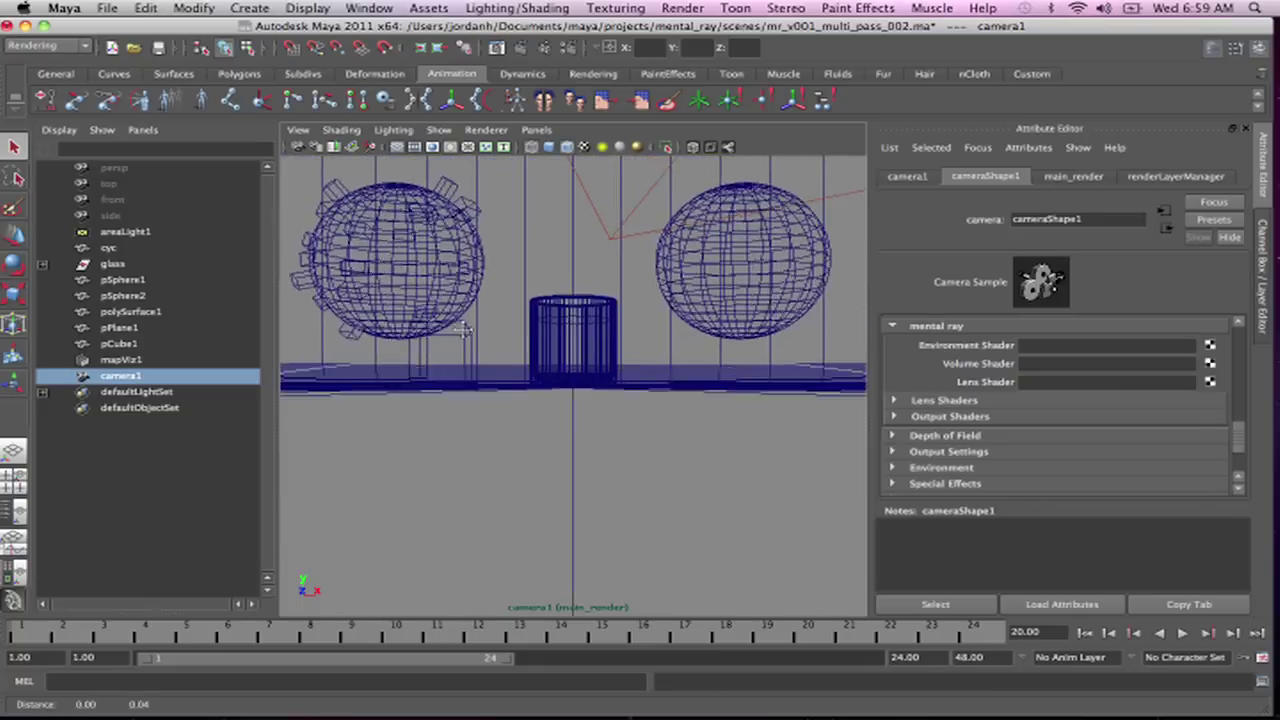
alt+middle_drag(463, 330, 466, 412)
alt+right_drag(466, 412, 417, 314)
alt+right_drag(500, 385, 449, 340)
alt+middle_drag(445, 338, 450, 366)
alt+right_drag(452, 368, 700, 390)
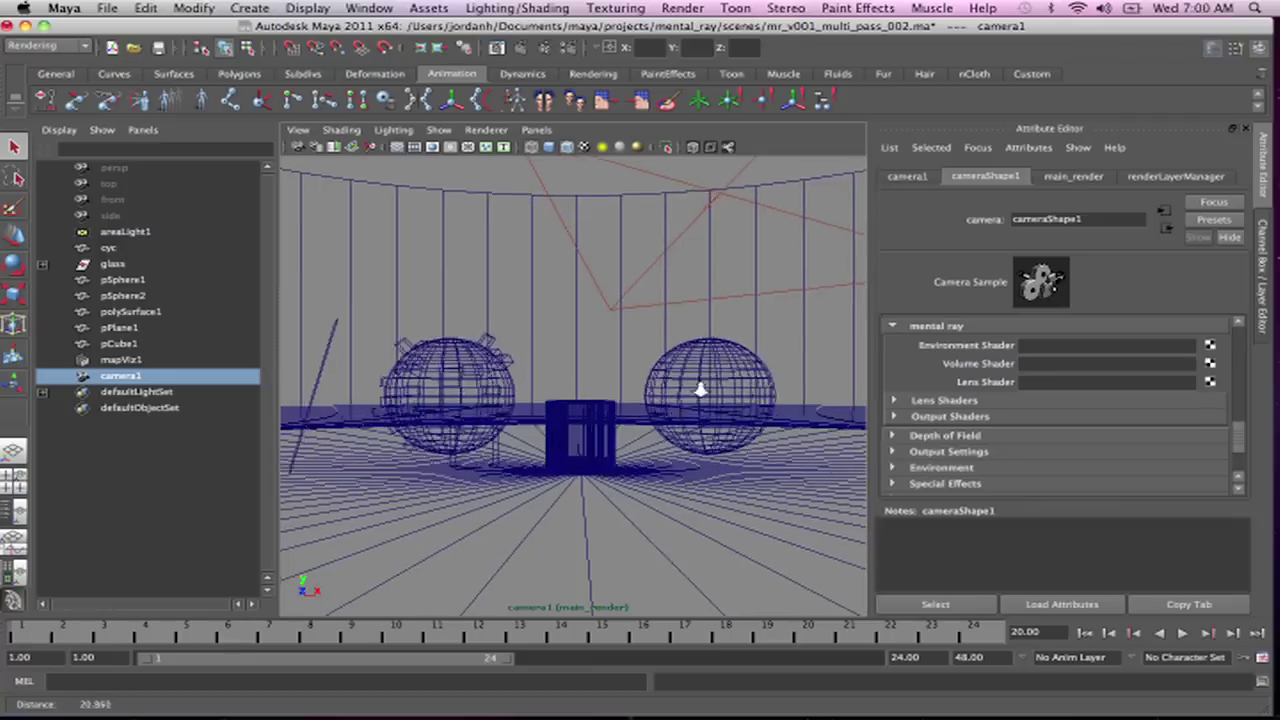
Shade the viewport and orbit the camera to frame the blue sphere, cylinder, spiked sphere, red cube and white plane from the opposite side
click(341, 131)
mouse_move(300, 130)
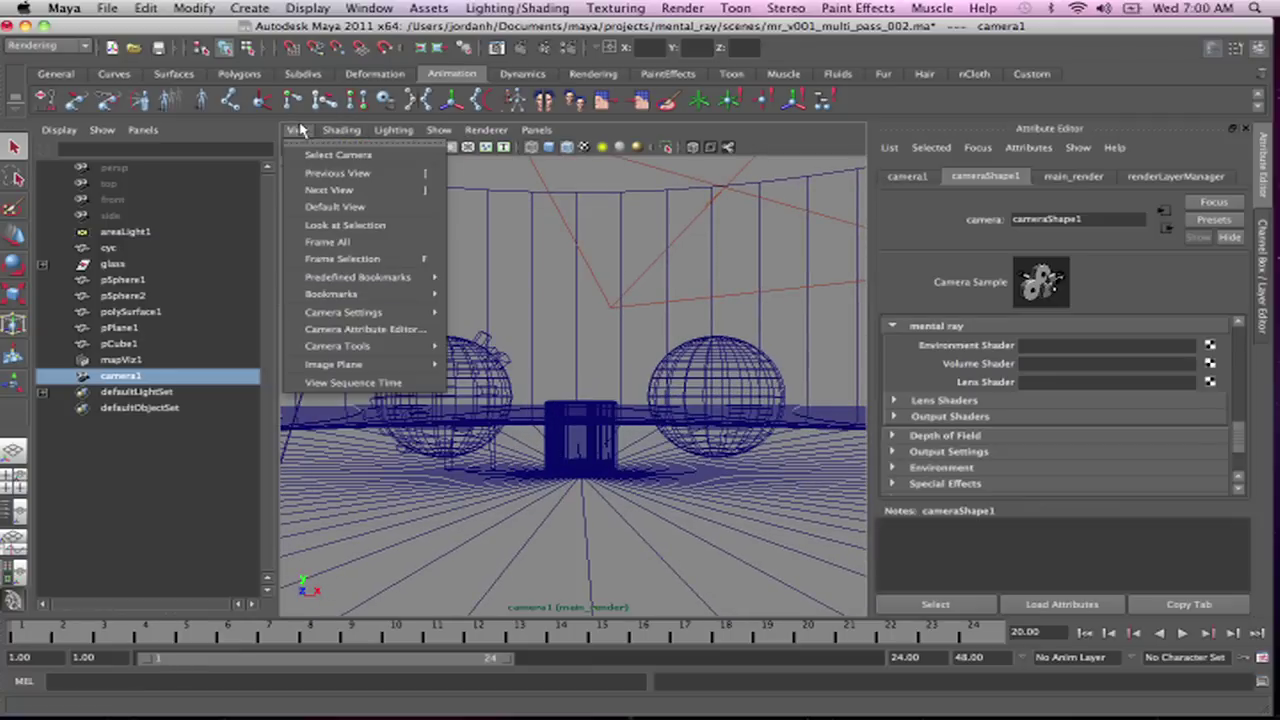
click(338, 170)
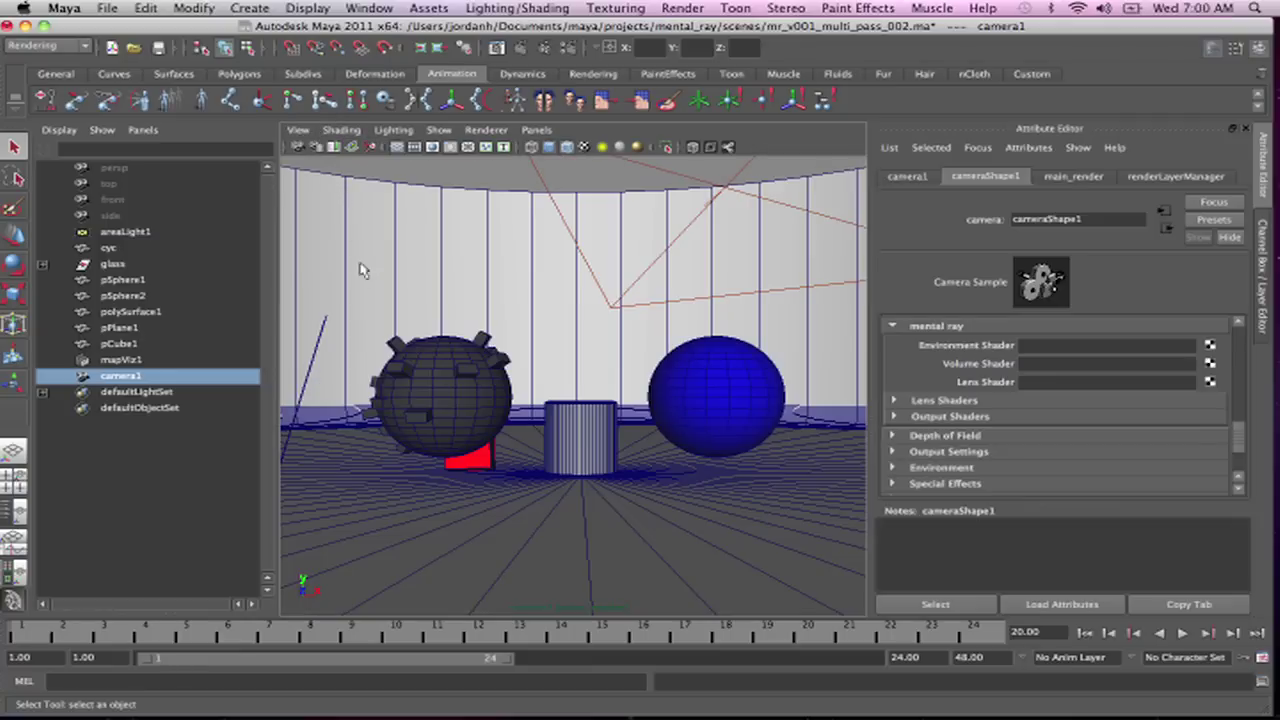
alt+right_drag(362, 270, 551, 418)
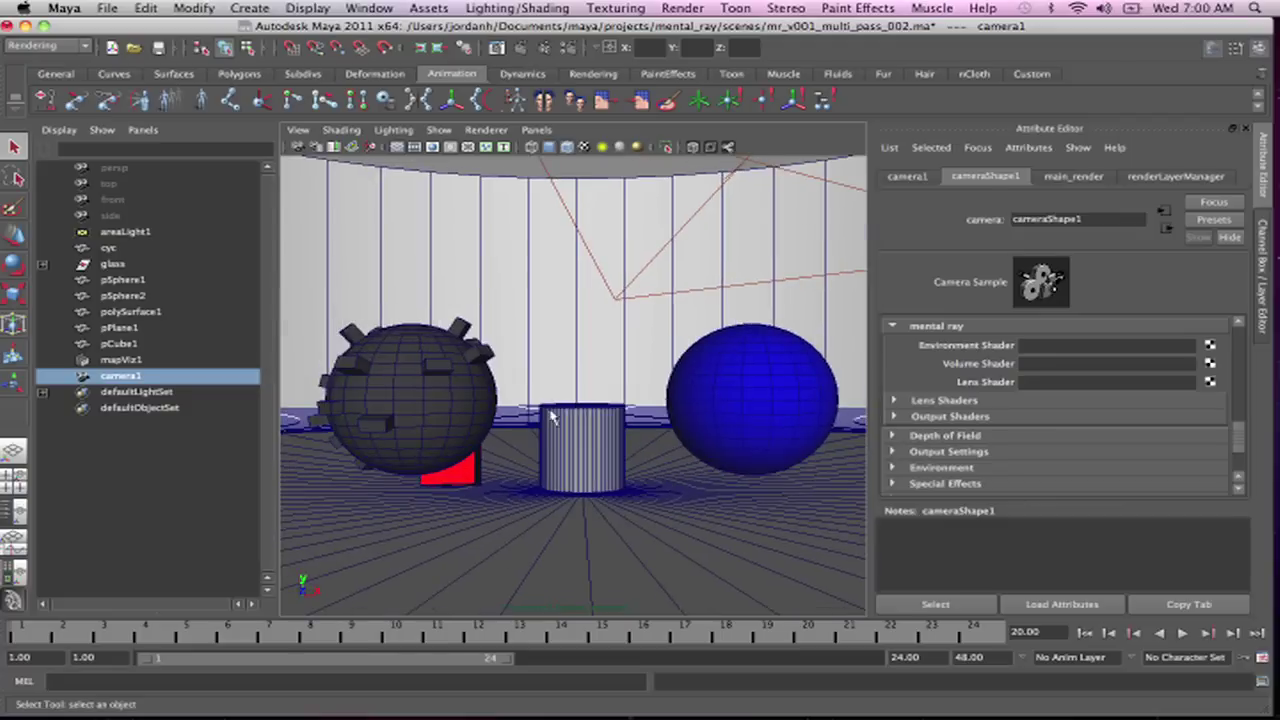
alt+drag(551, 418, 729, 360)
alt+drag(540, 345, 551, 349)
alt+middle_drag(551, 349, 585, 345)
alt+right_drag(590, 346, 774, 331)
alt+middle_drag(670, 333, 707, 331)
alt+drag(664, 347, 647, 347)
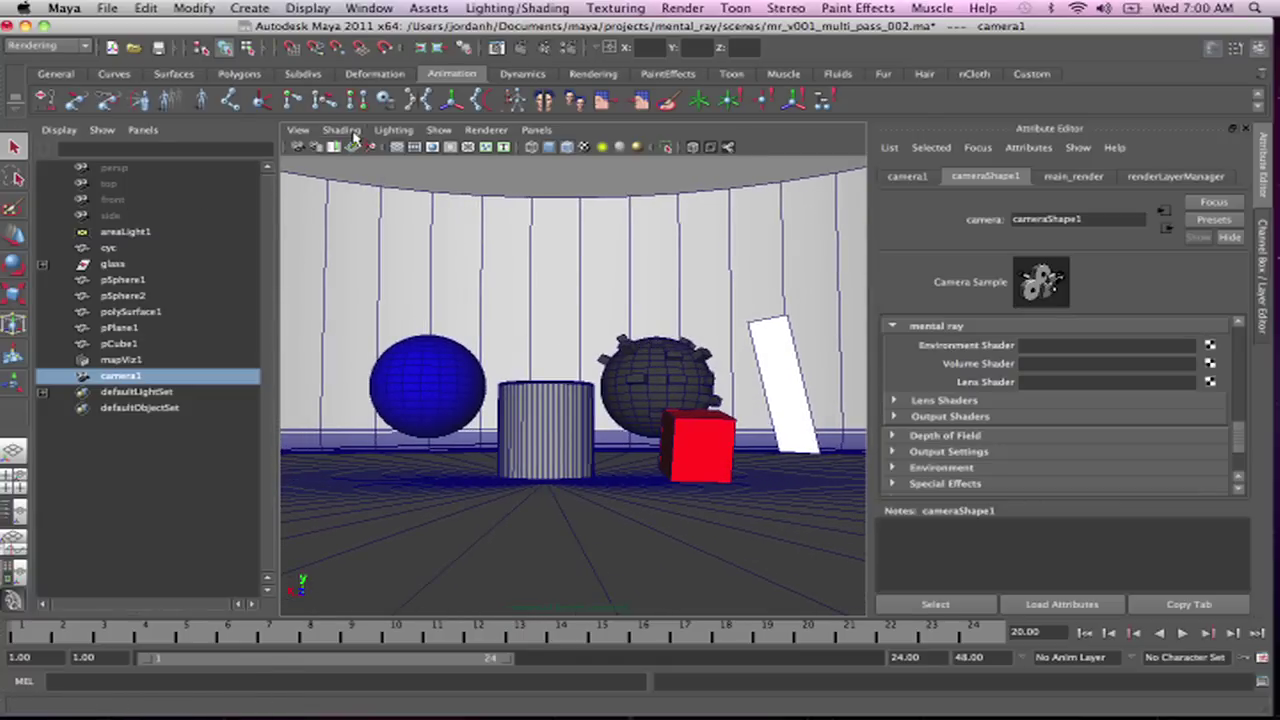
Display the film gate in the new camera's view
click(301, 133)
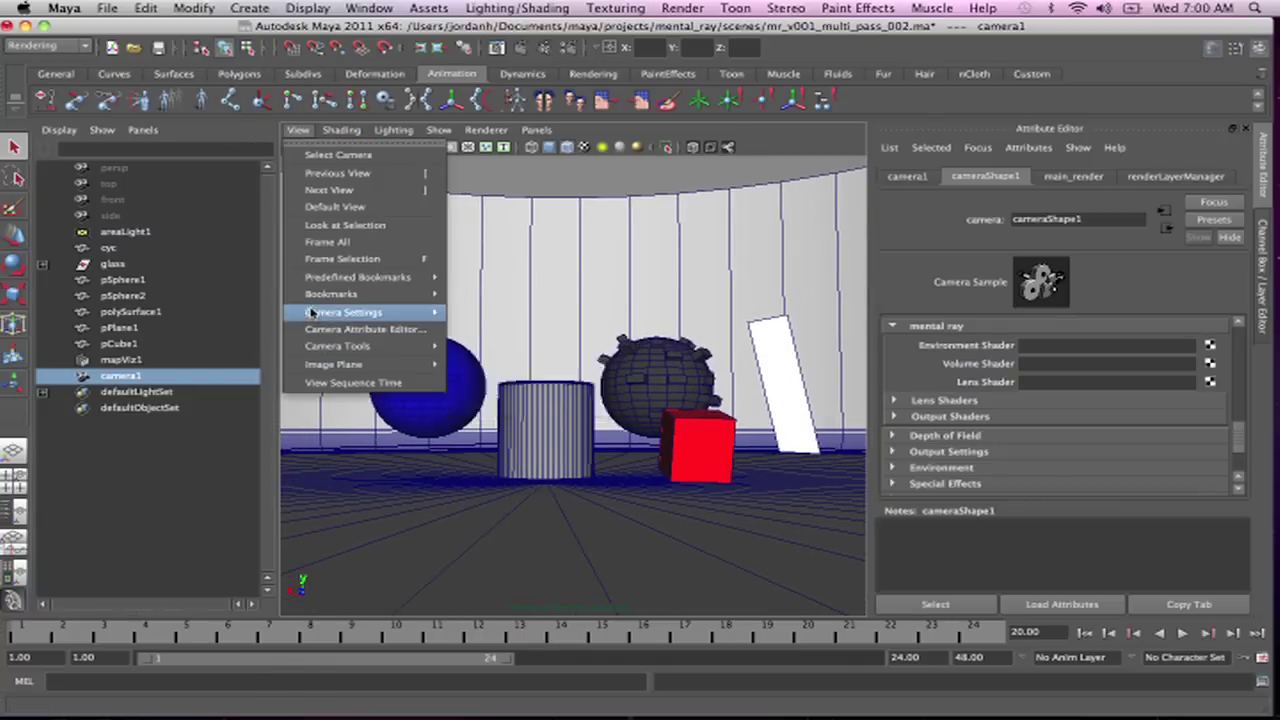
mouse_move(313, 314)
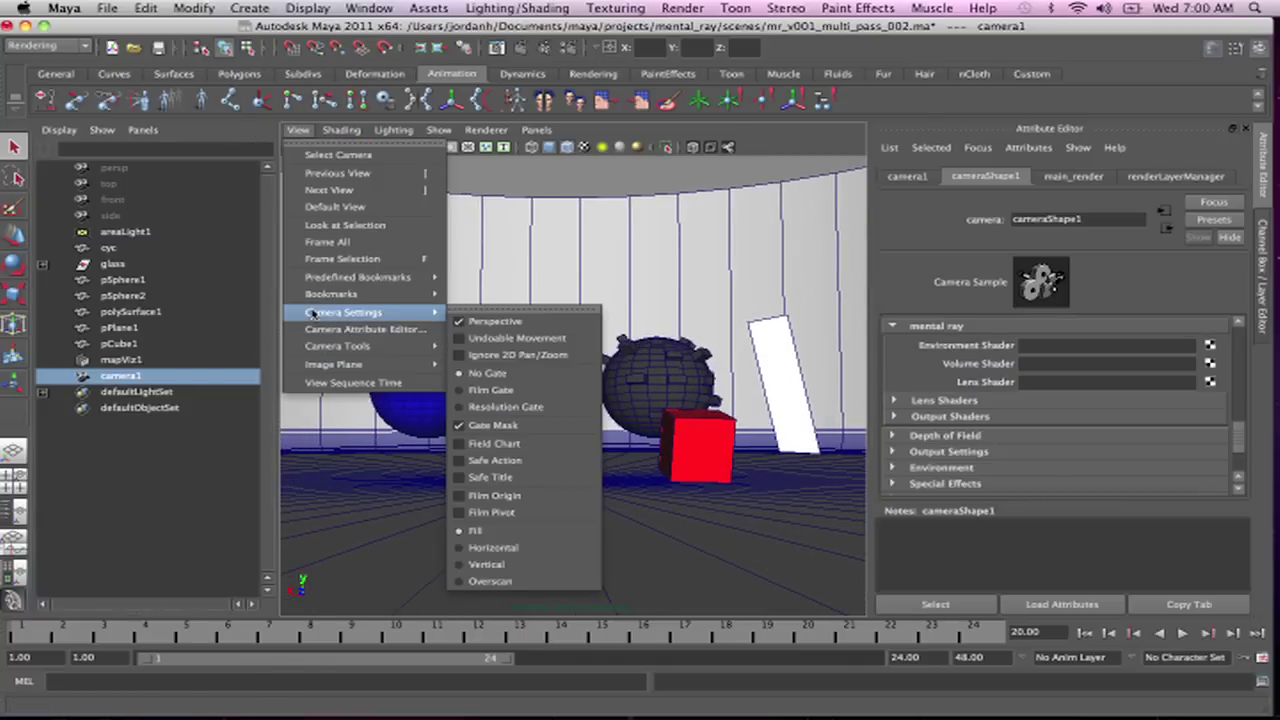
click(512, 392)
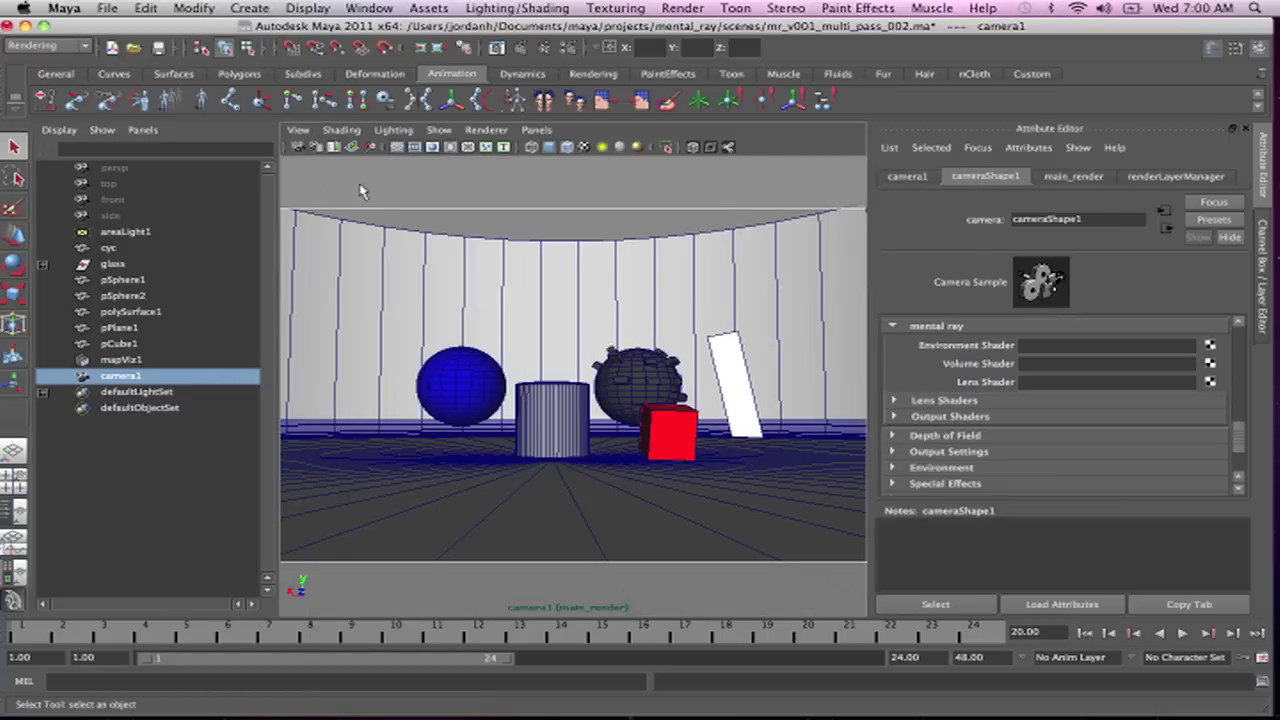
Enlarge the camera view to fill the workspace and display the resolution gate instead of the film gate
key(space)
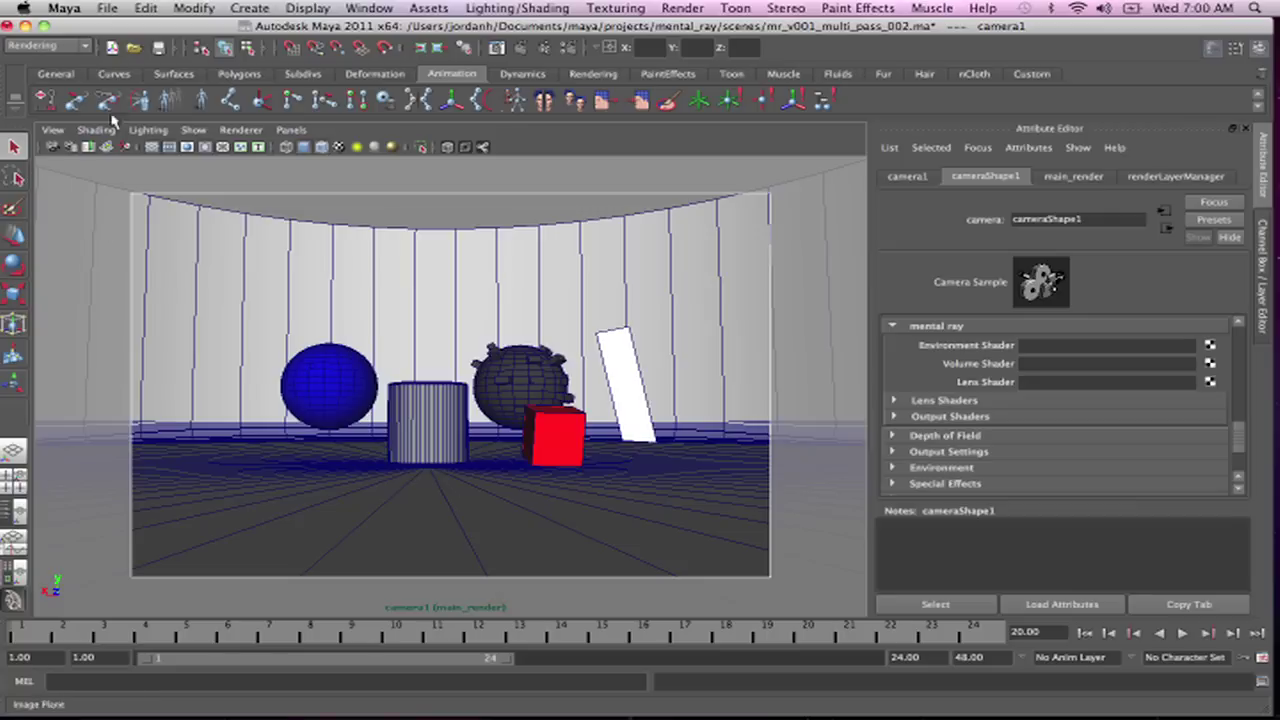
click(52, 130)
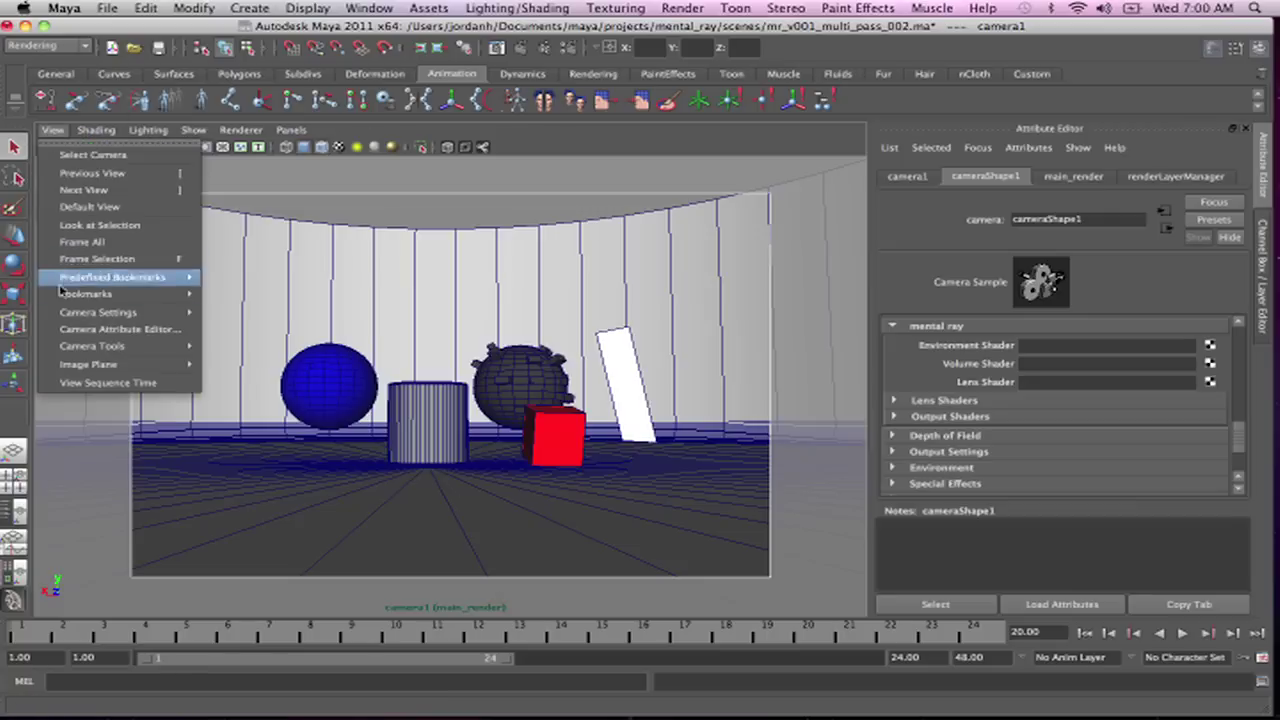
mouse_move(120, 312)
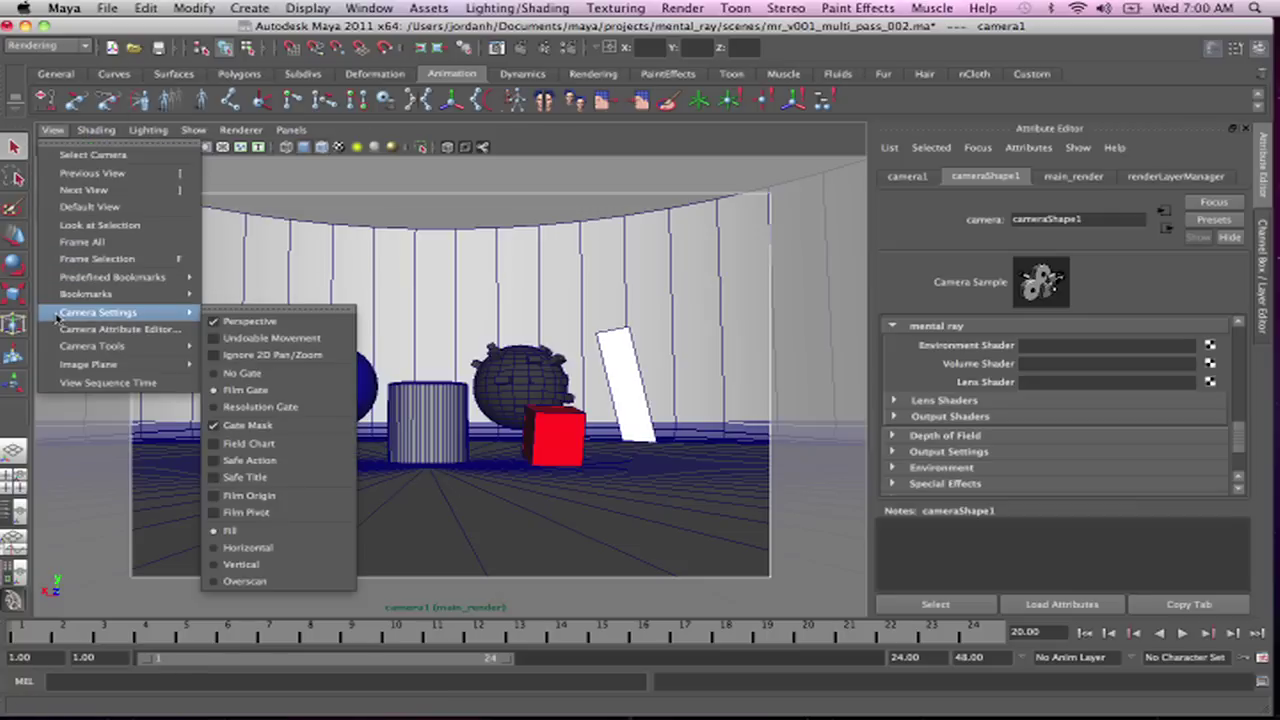
click(305, 408)
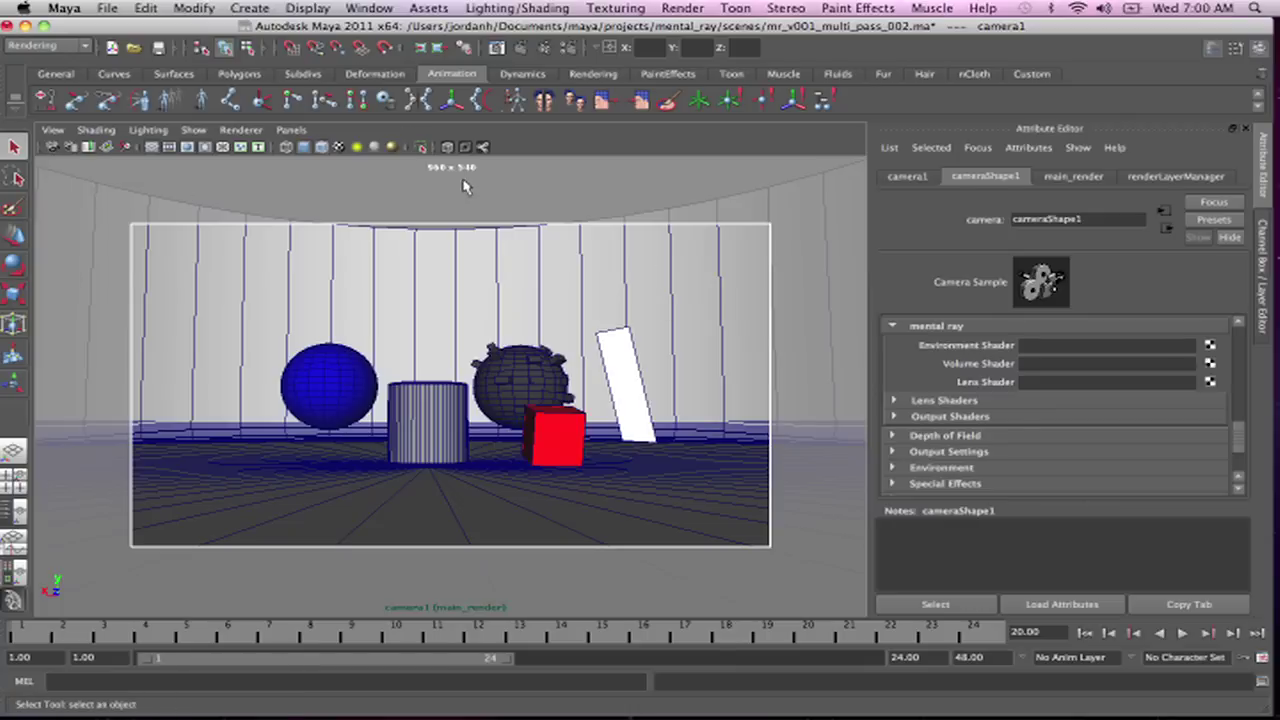
Open the render settings beside the camera view and bring up the Image Size options
click(906, 177)
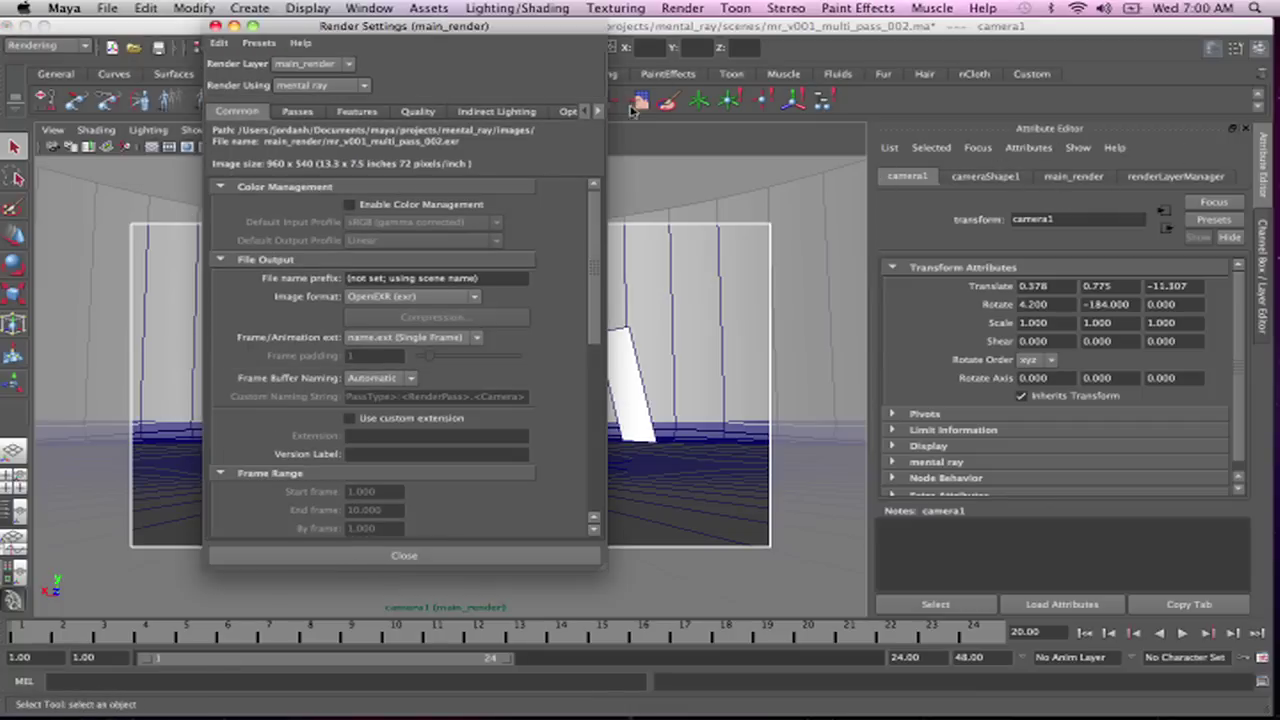
scroll(597, 325, down, 3)
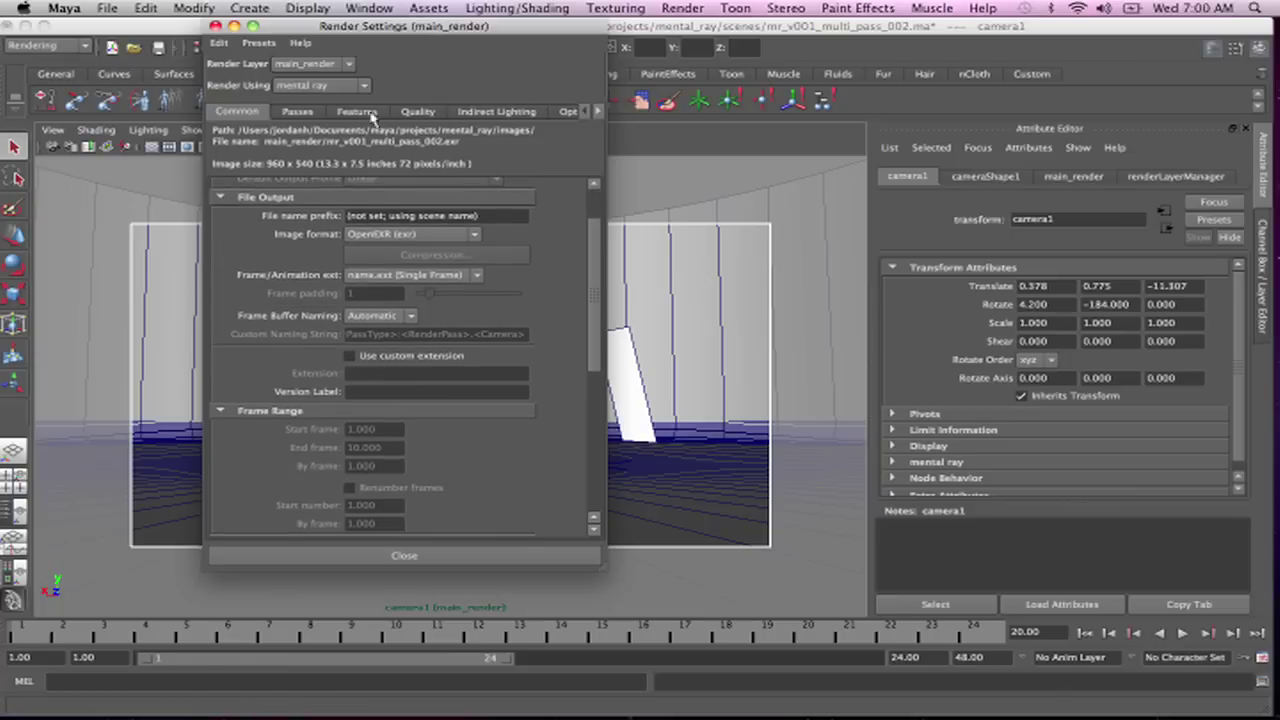
drag(525, 27, 1113, 69)
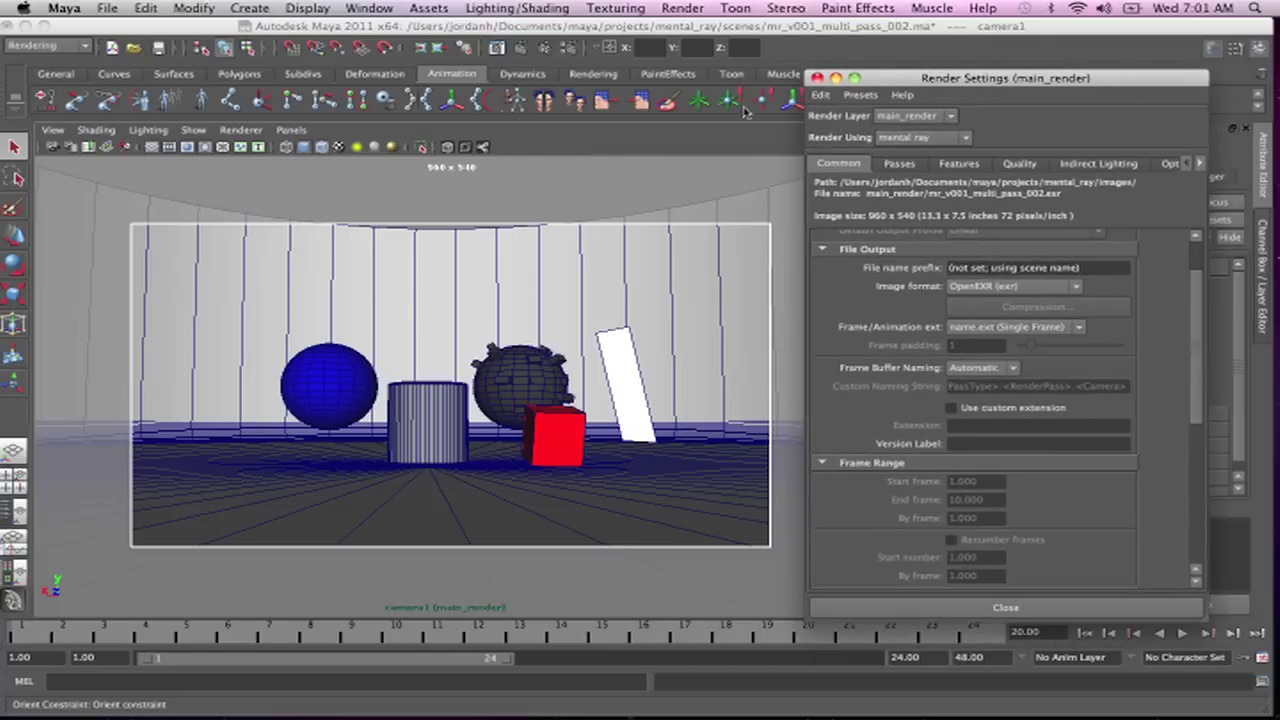
drag(924, 83, 901, 46)
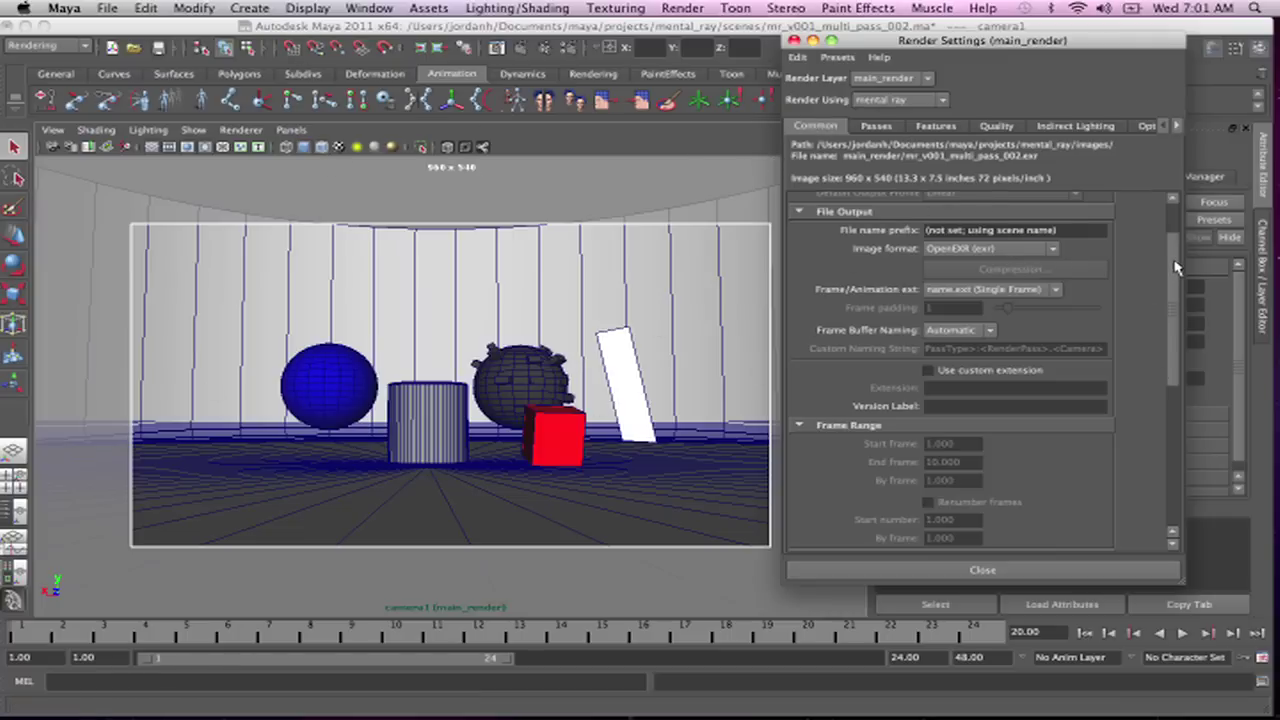
drag(1176, 267, 1179, 296)
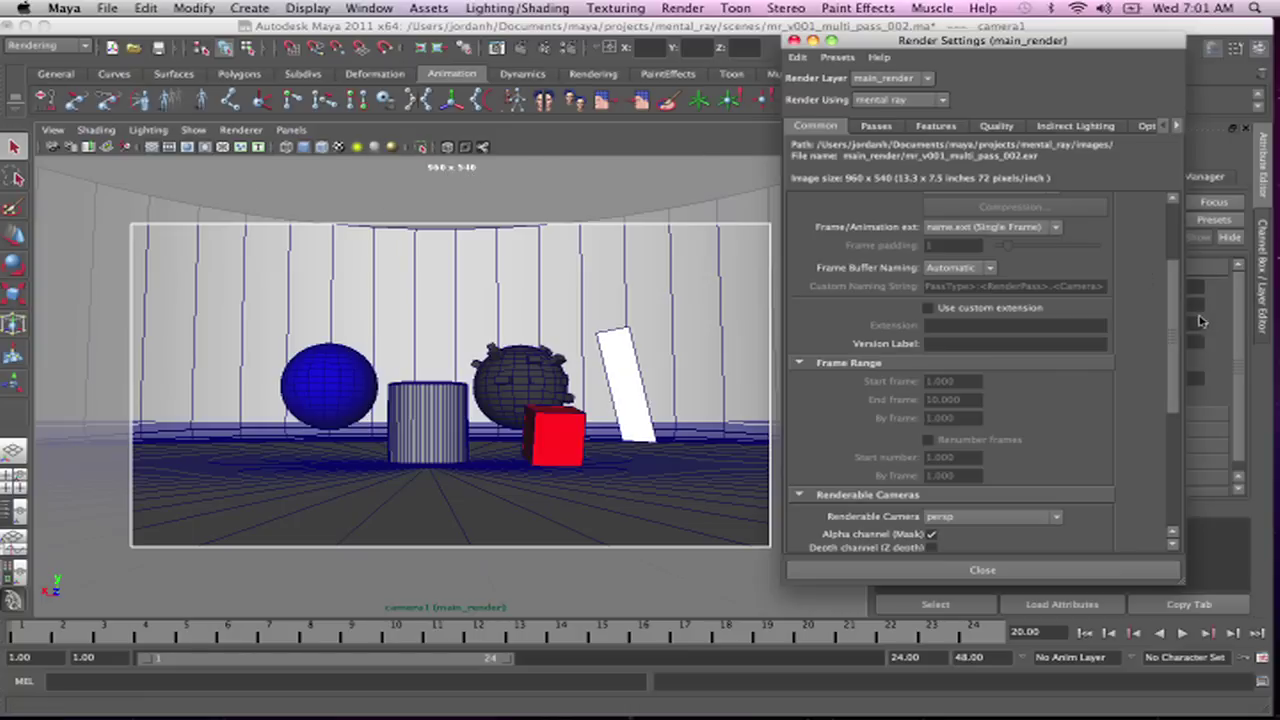
drag(1180, 322, 1163, 528)
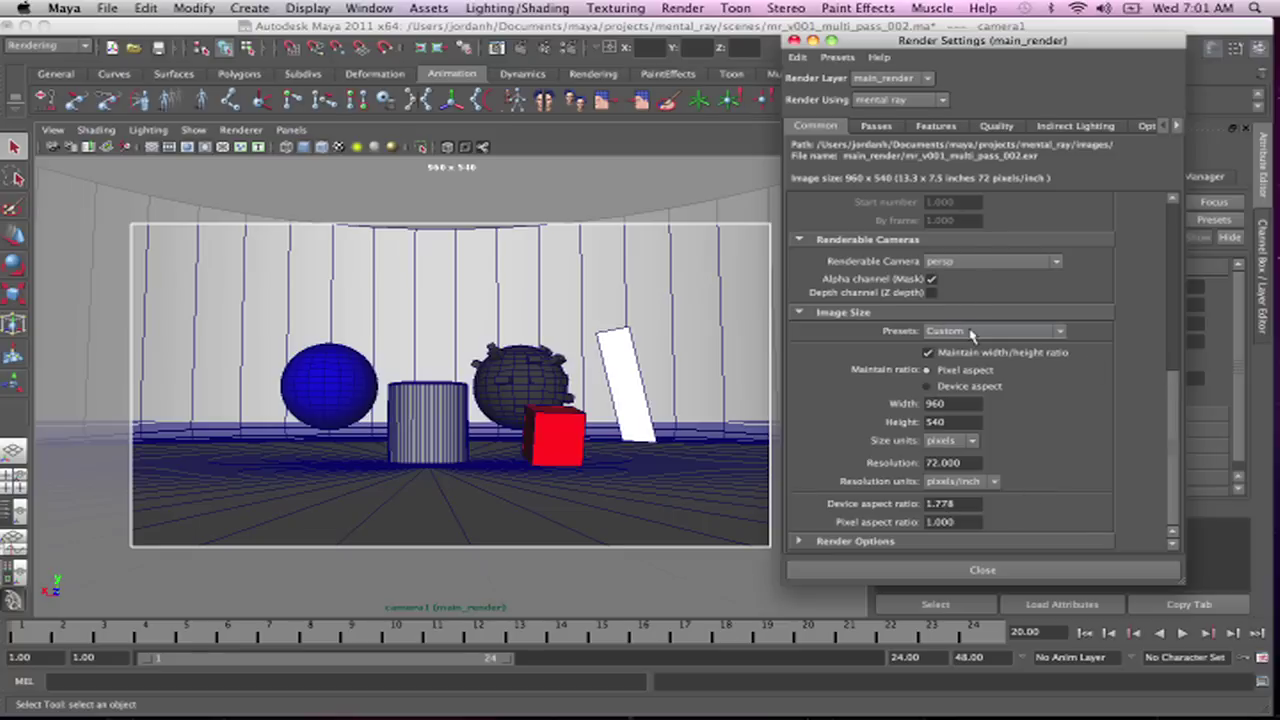
Set the render image size preset to HD 1080
click(968, 332)
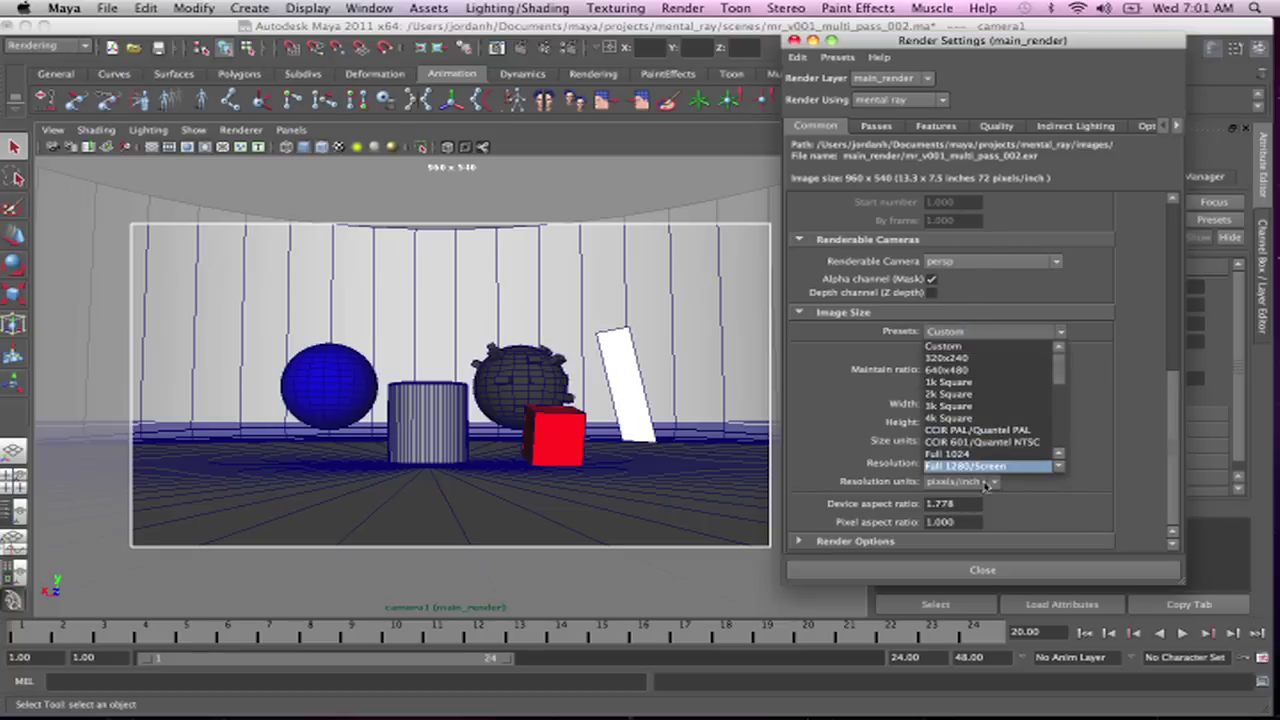
scroll(1066, 385, down, 3)
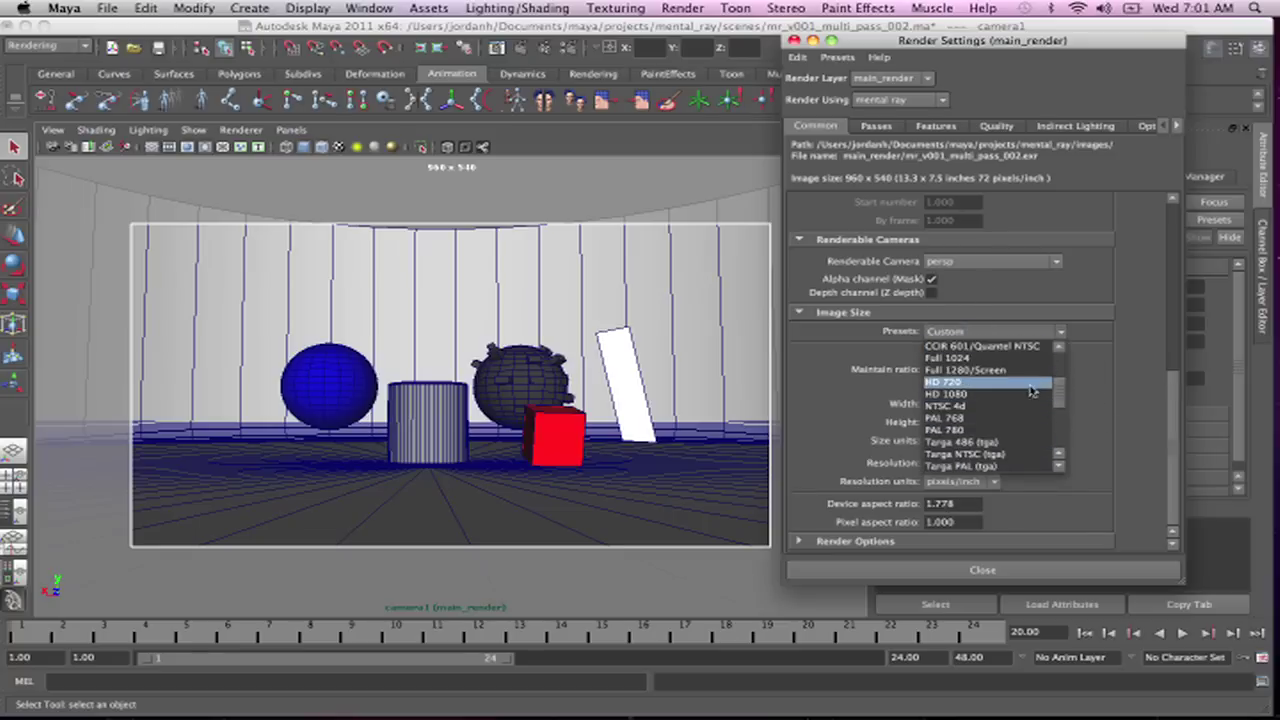
click(1026, 396)
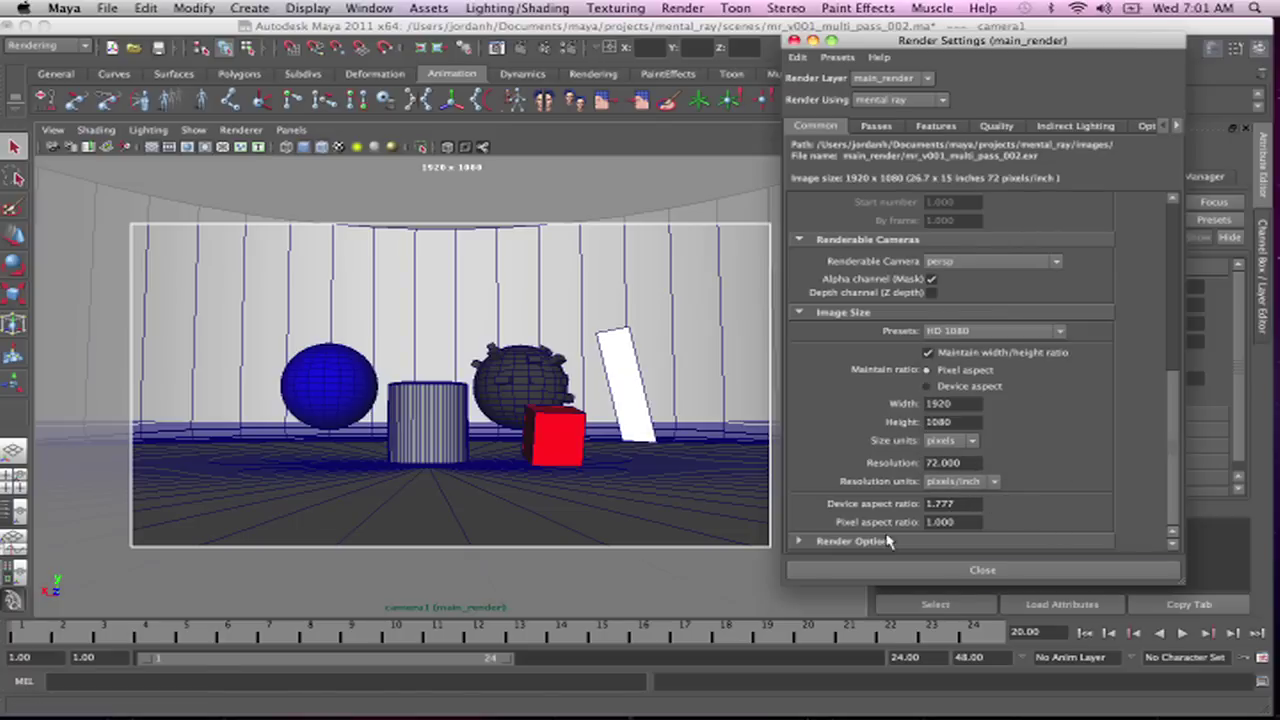
Change the render image size preset to CCIR 601/Quantel NTSC
click(988, 335)
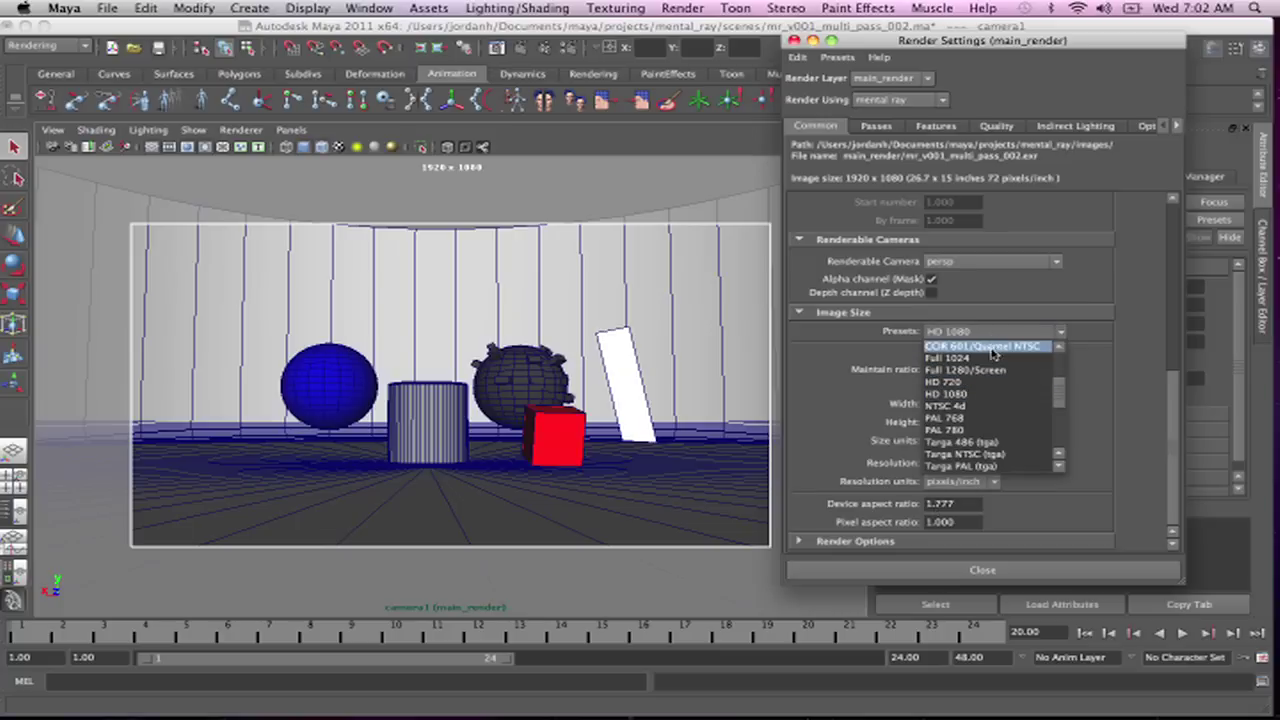
click(995, 347)
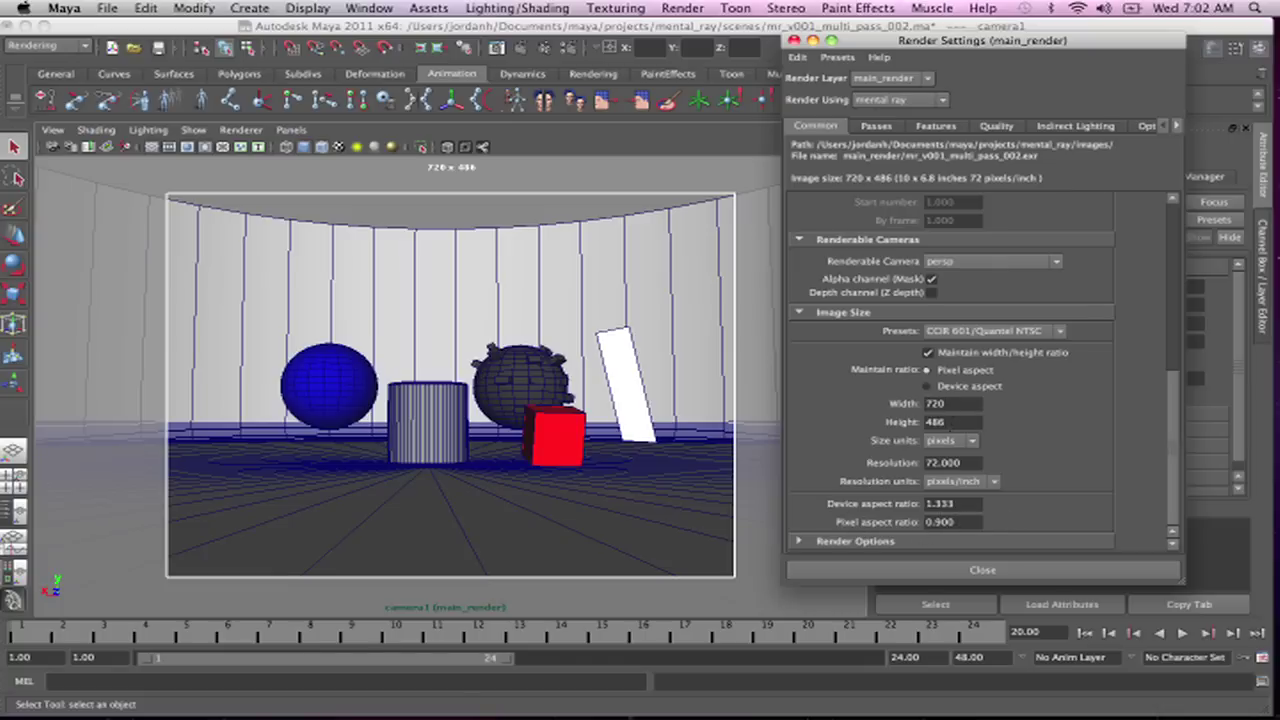
Set the render image size preset to HD 1080 and move the render settings away from the Attribute Editor
click(979, 332)
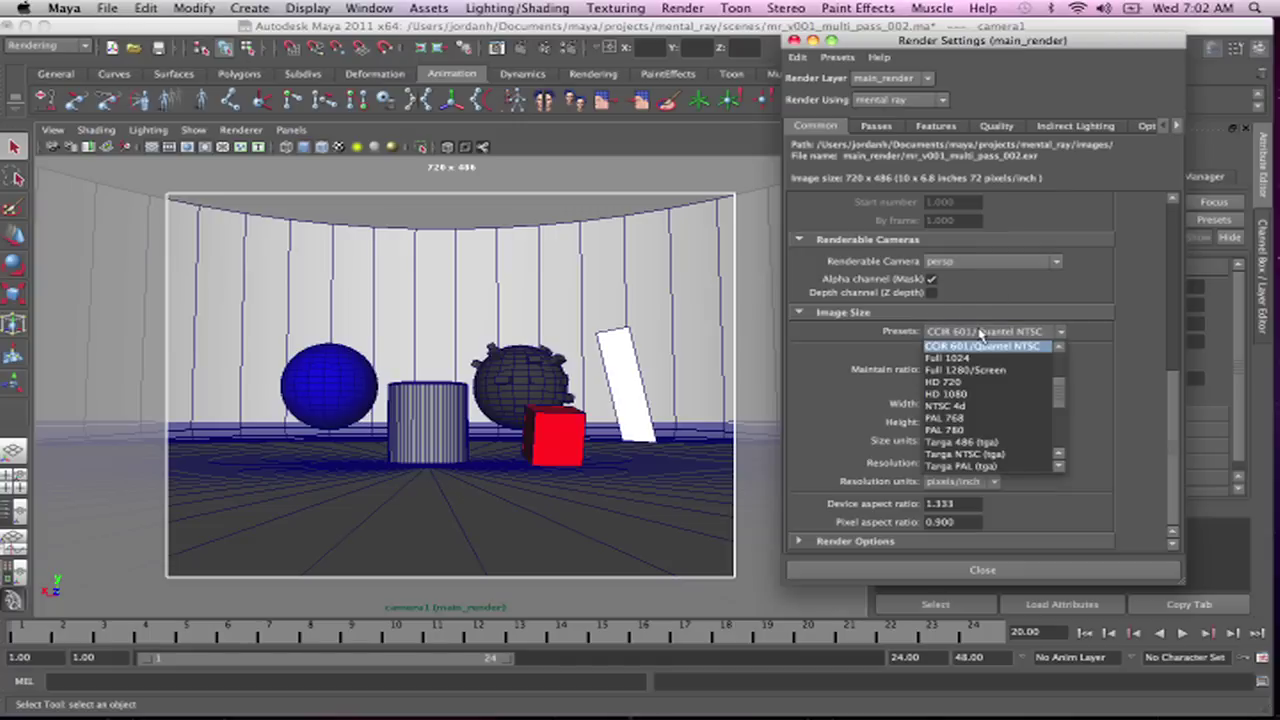
click(996, 394)
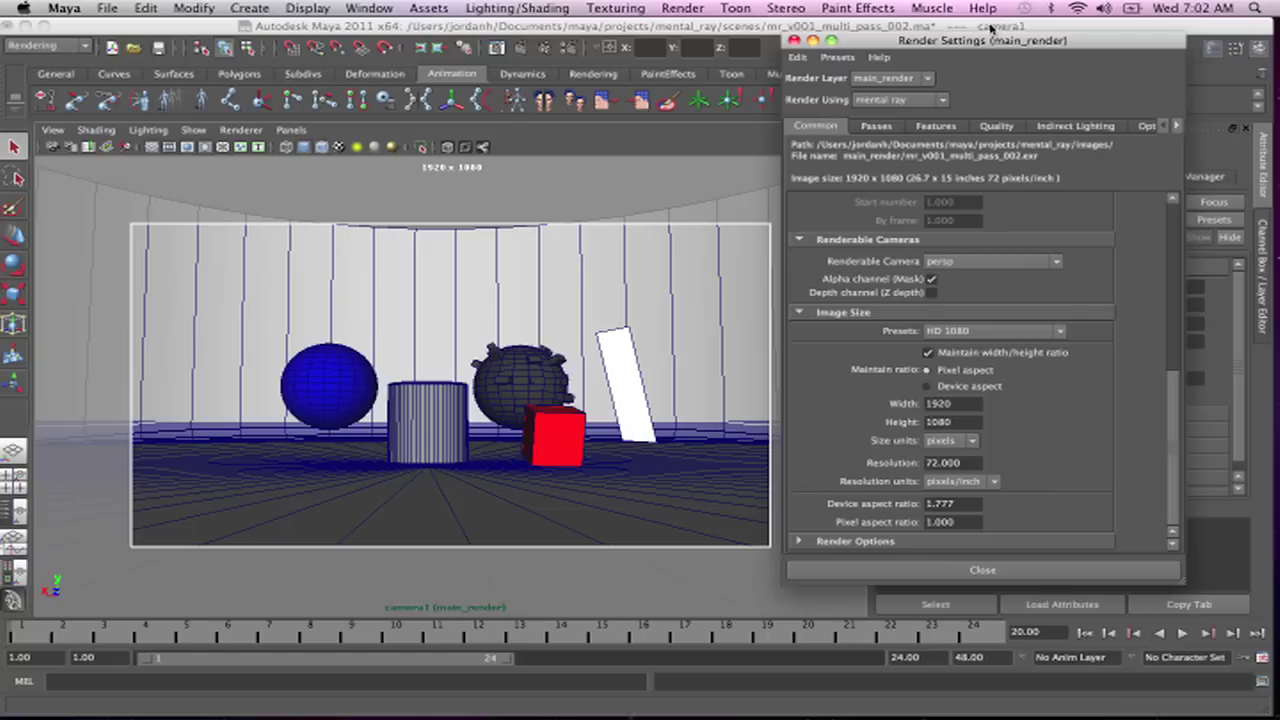
drag(992, 42, 665, 93)
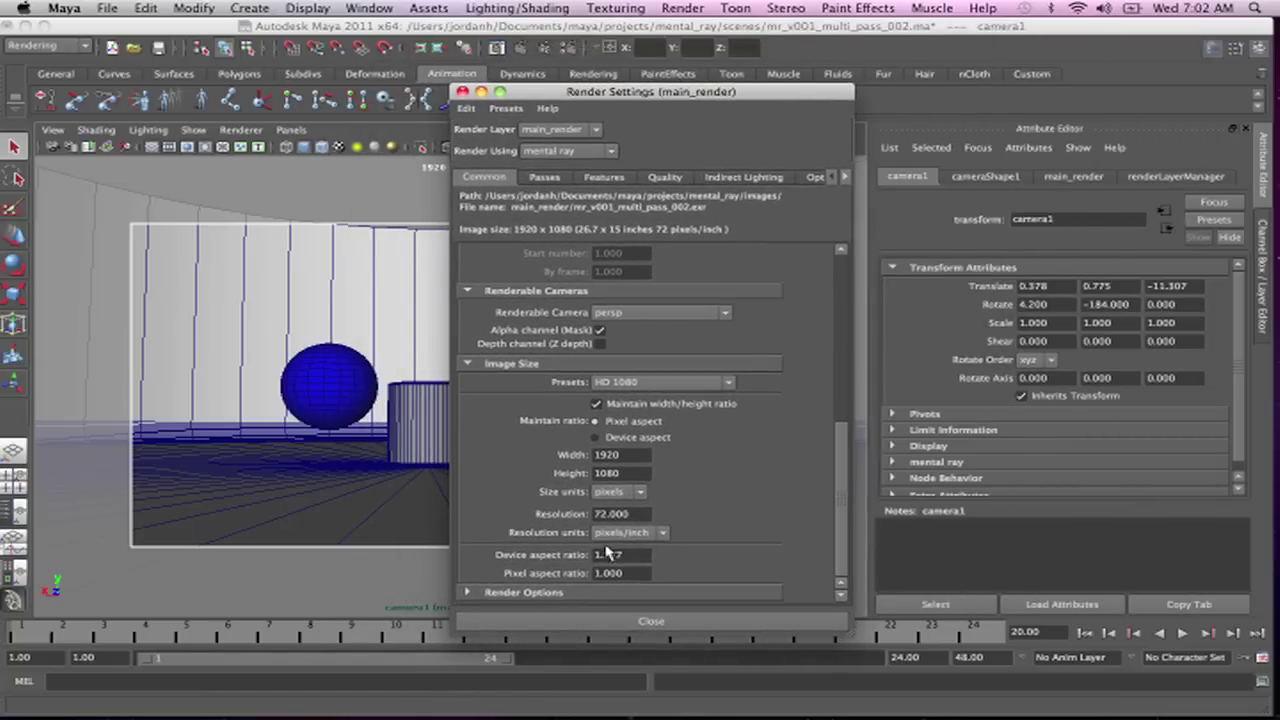
Bring up the Film Back attributes of camera1's shape node
click(986, 177)
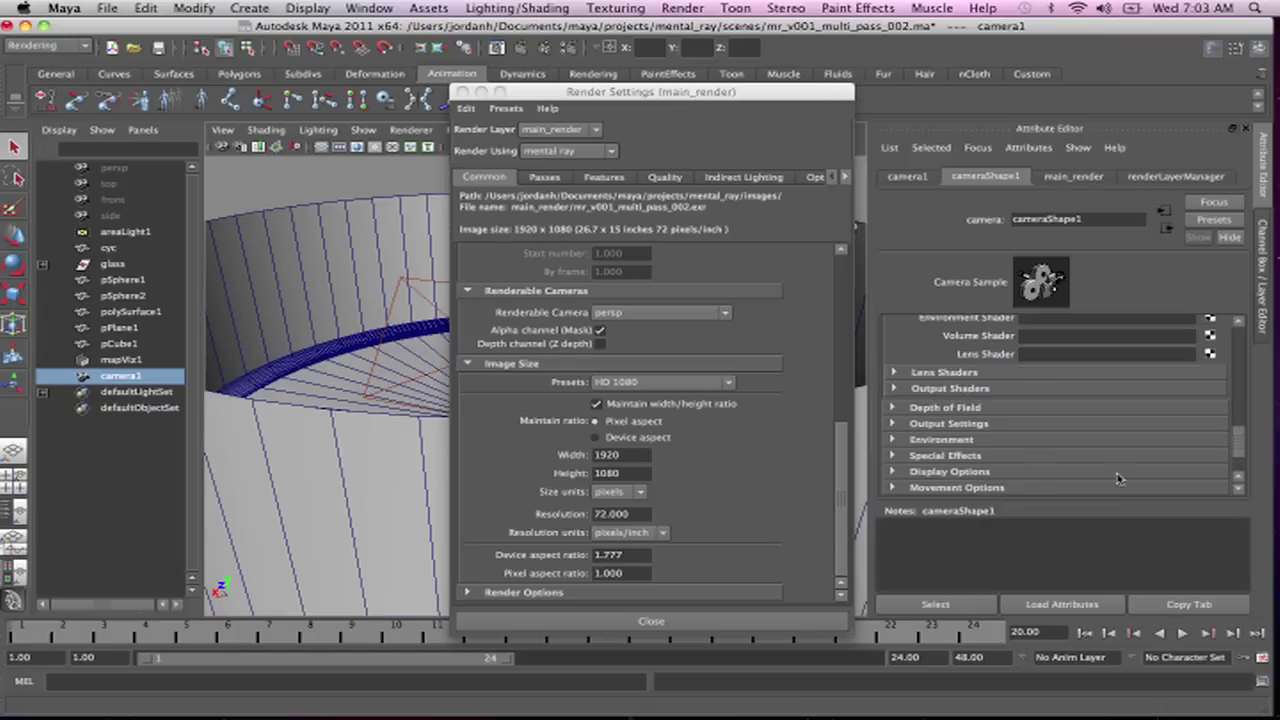
drag(1240, 455, 1237, 316)
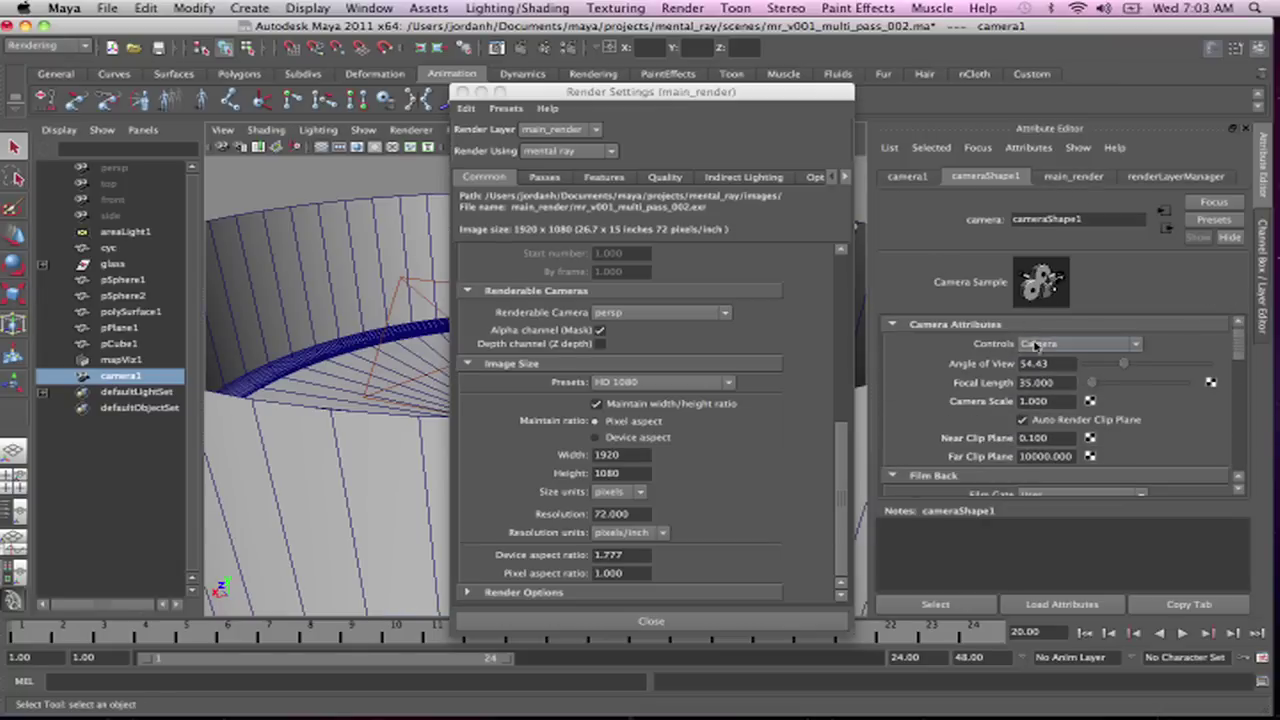
drag(1243, 347, 1239, 386)
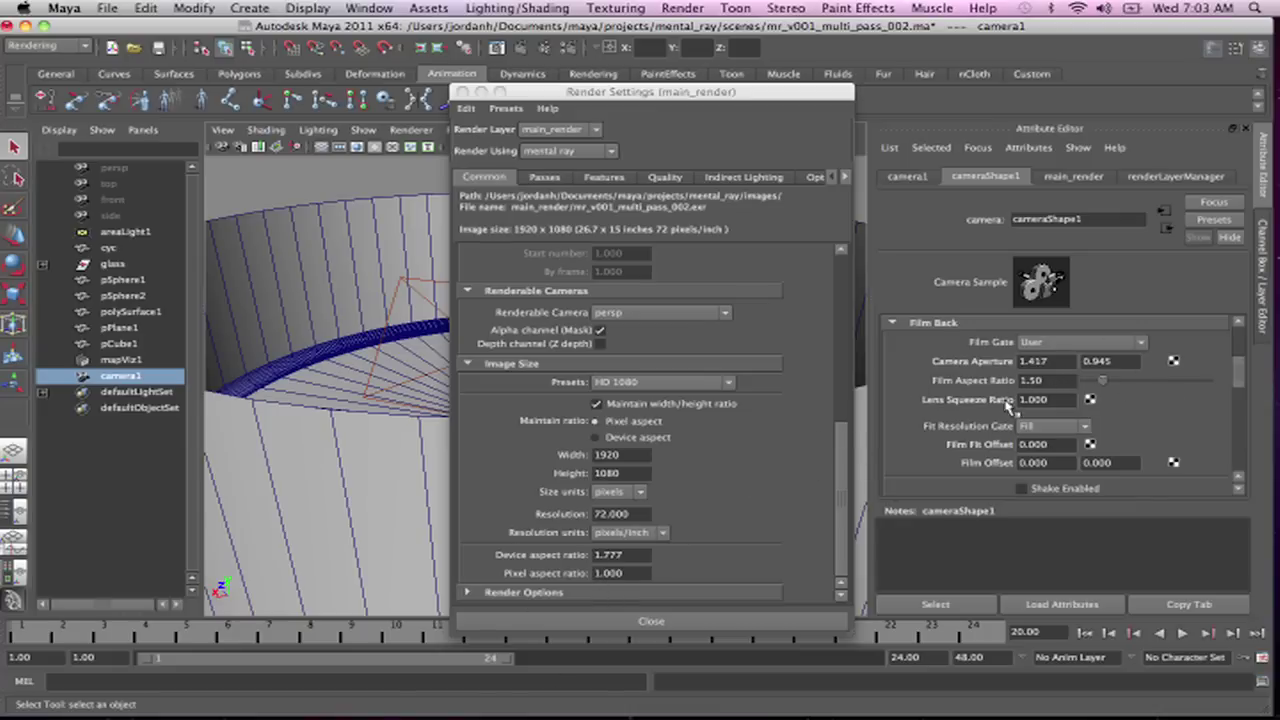
Clear the render settings from the perspective view and look through camera1 in that view
drag(808, 92, 699, 546)
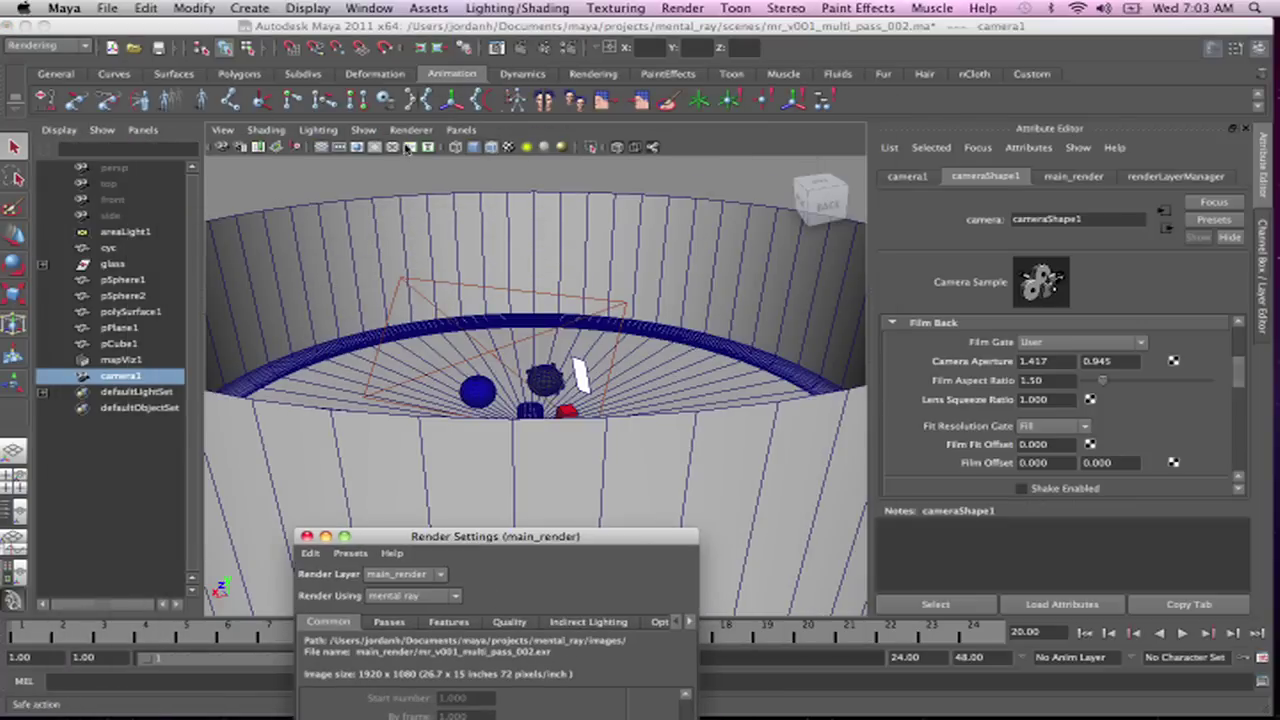
click(363, 130)
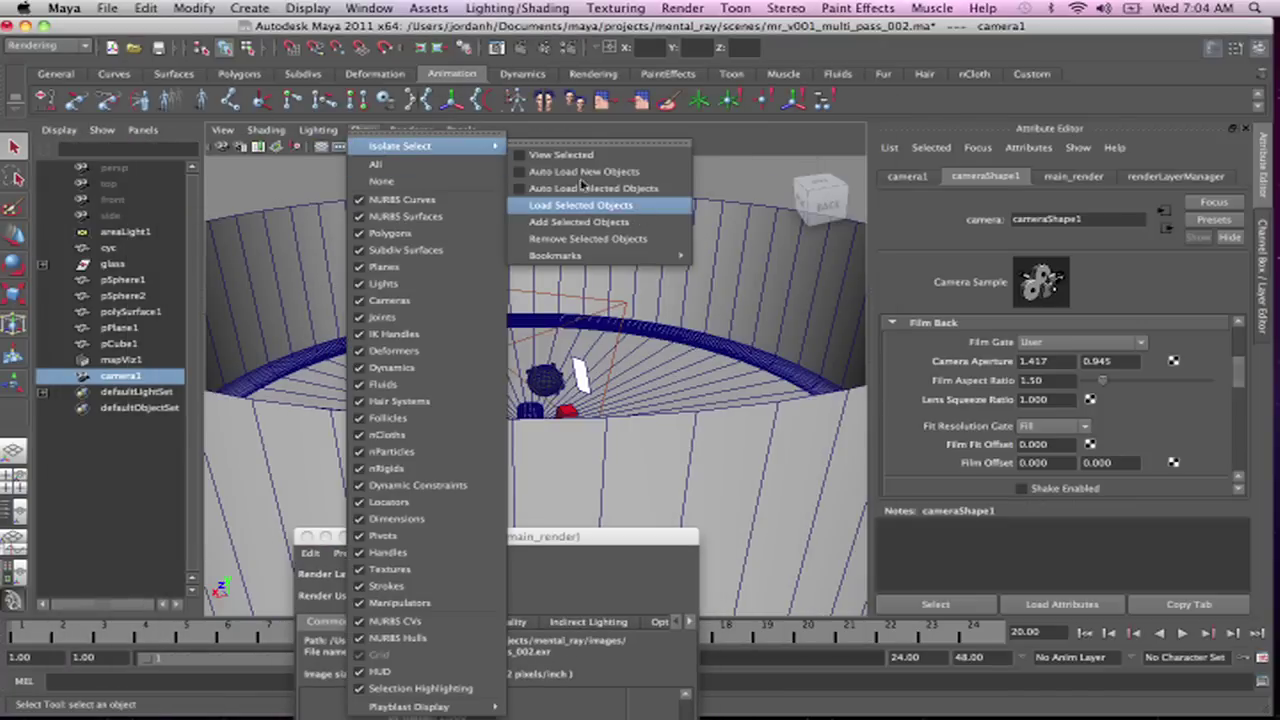
click(318, 130)
mouse_move(226, 131)
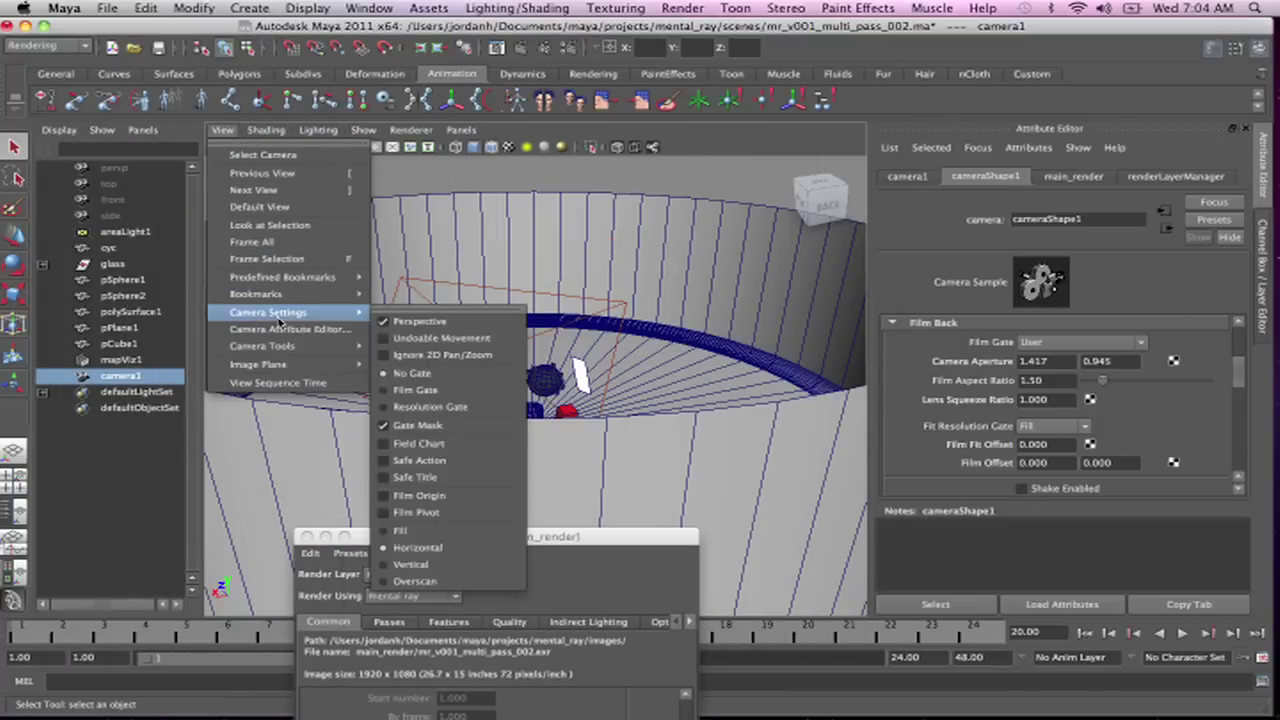
mouse_move(462, 131)
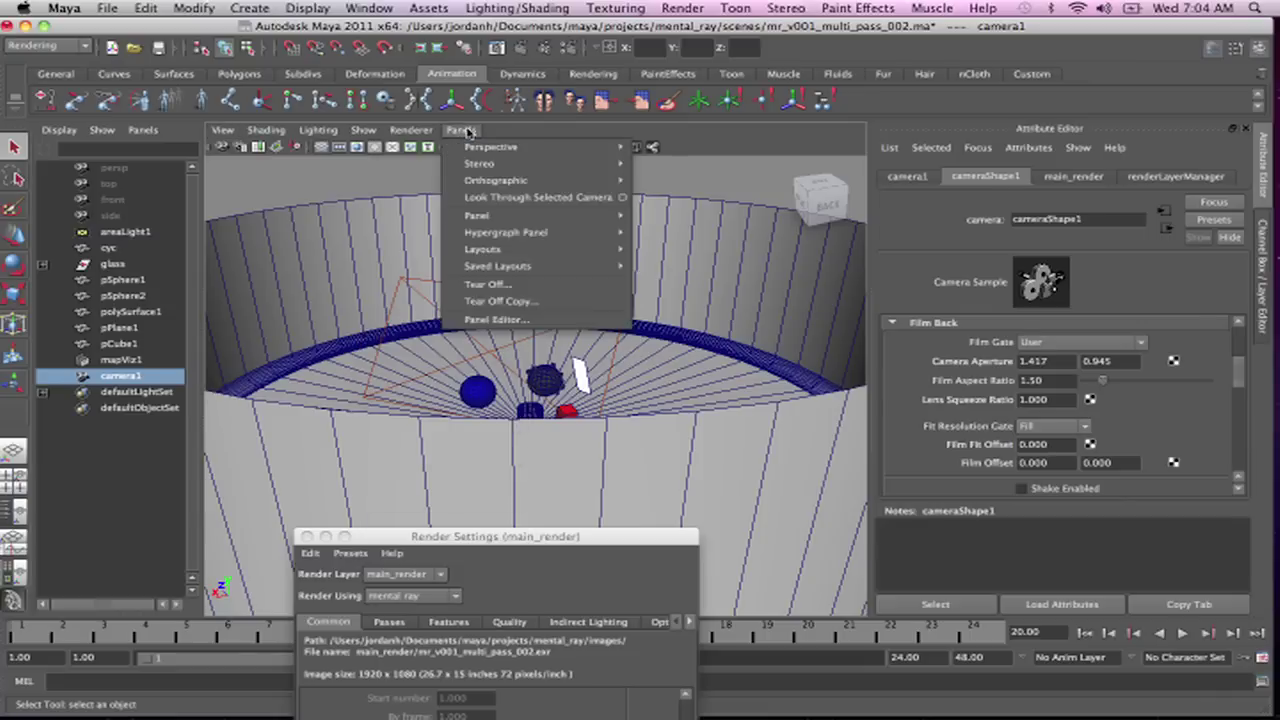
click(682, 150)
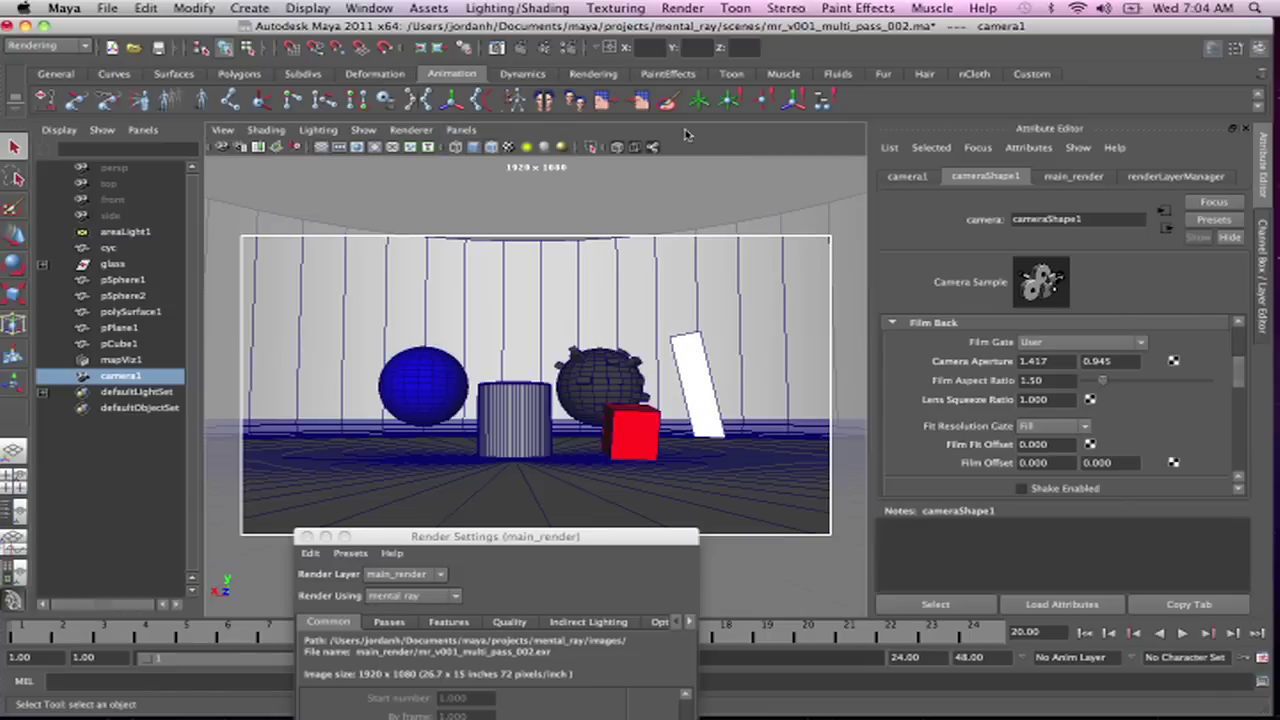
Display the film gate in the camera1 view, and switch back to the resolution gate
click(268, 131)
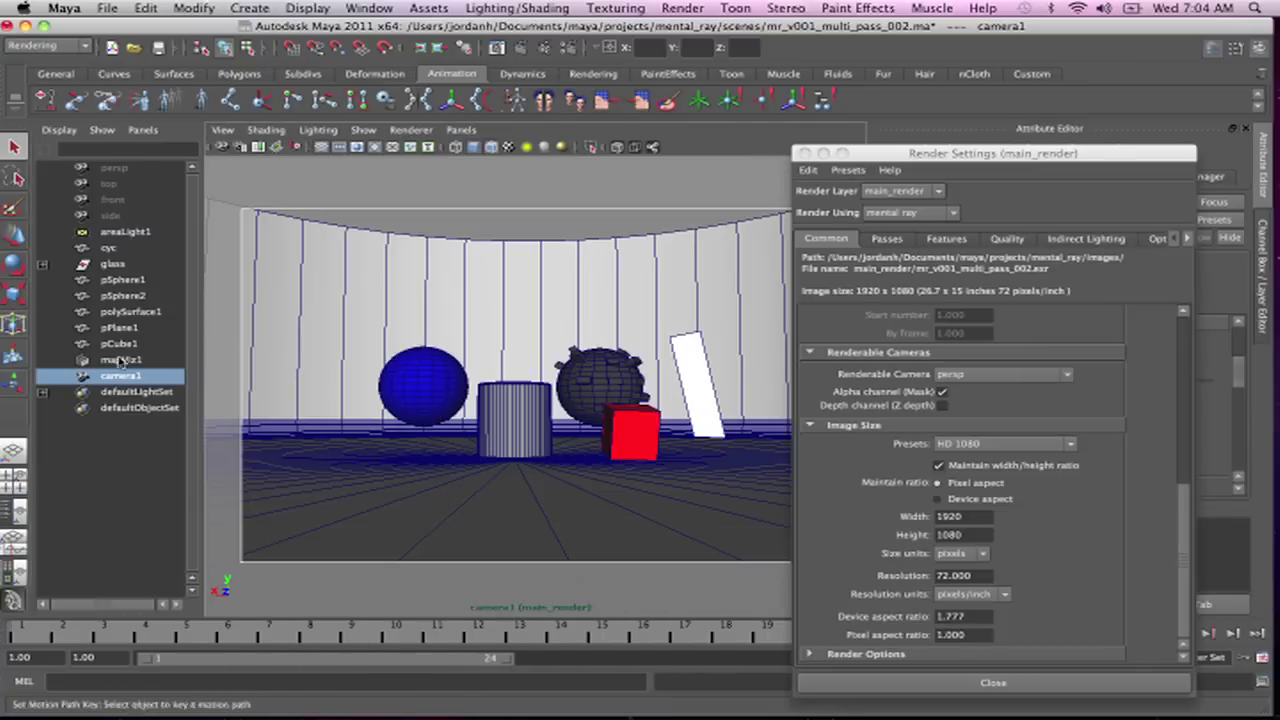
click(222, 130)
mouse_move(252, 347)
mouse_move(268, 312)
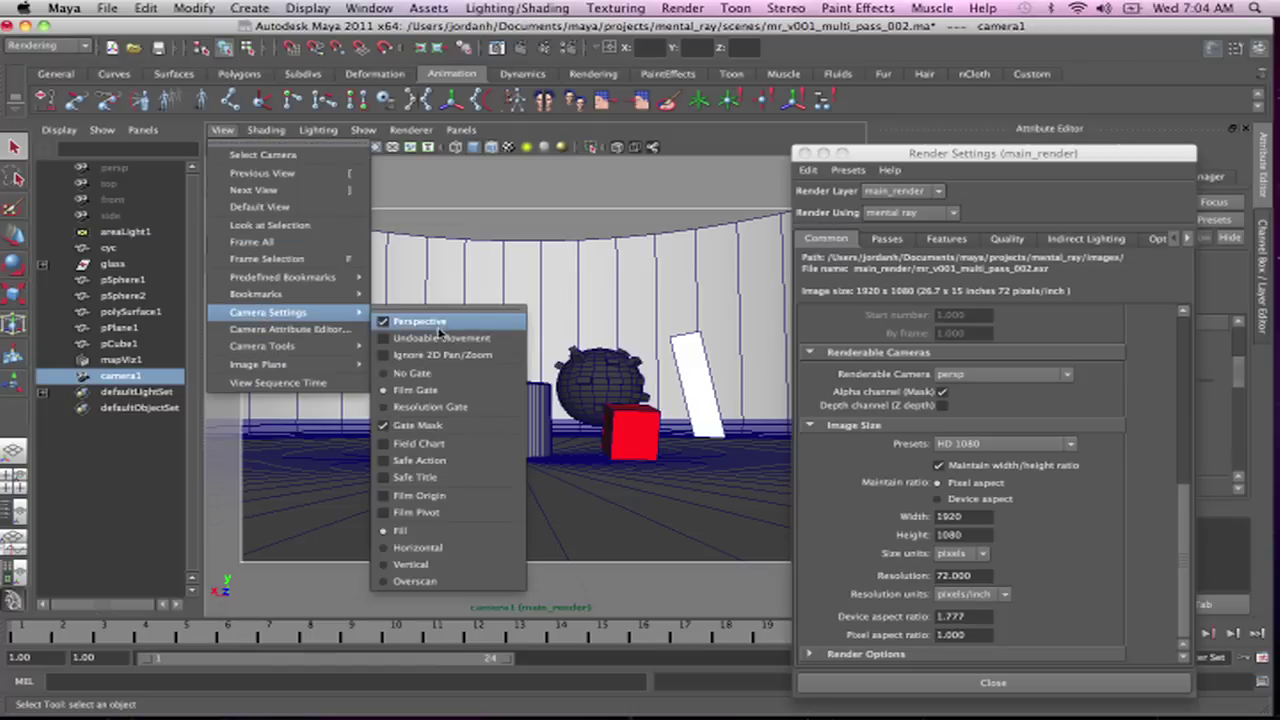
click(425, 410)
Change the camera1 view's gate display to the film gate
click(222, 131)
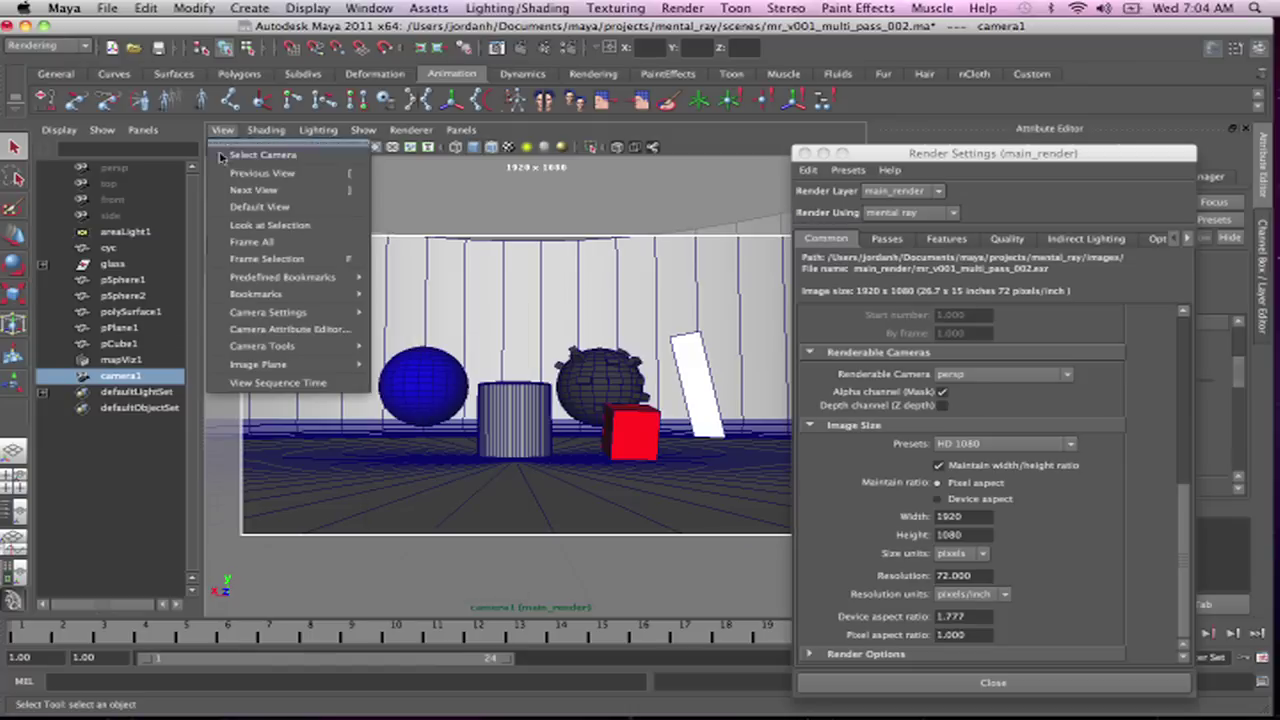
mouse_move(268, 312)
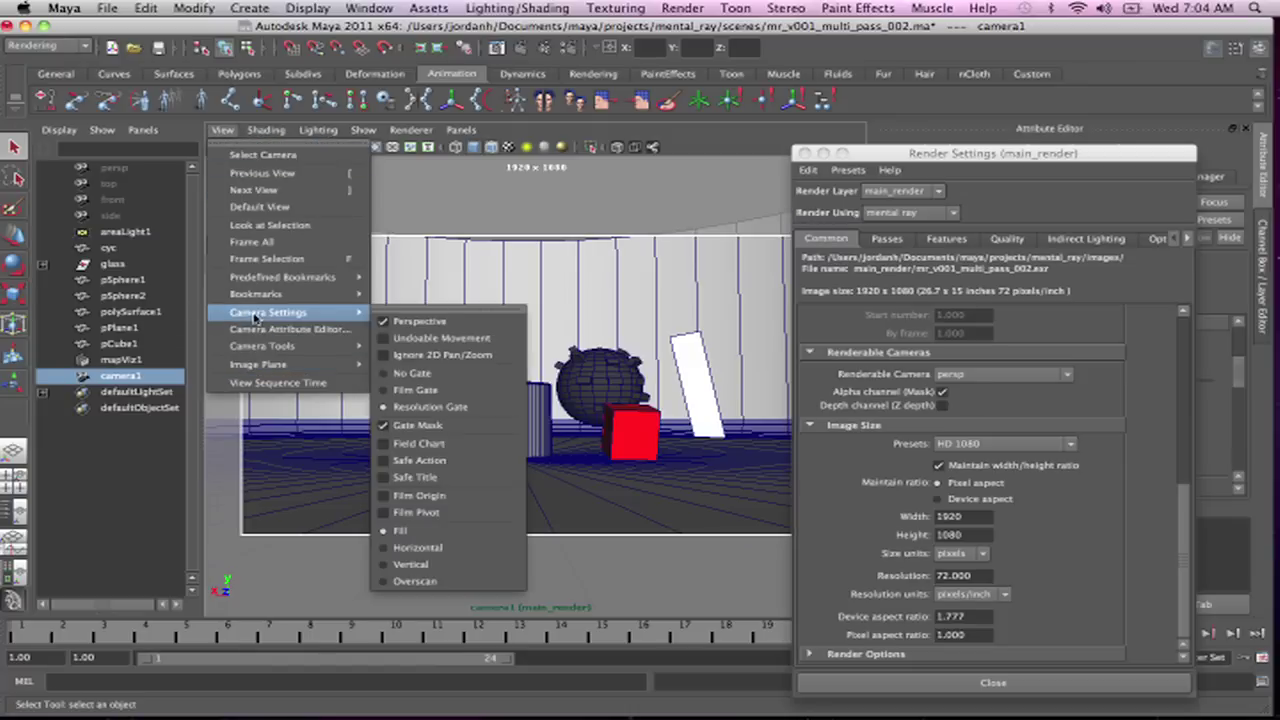
click(482, 391)
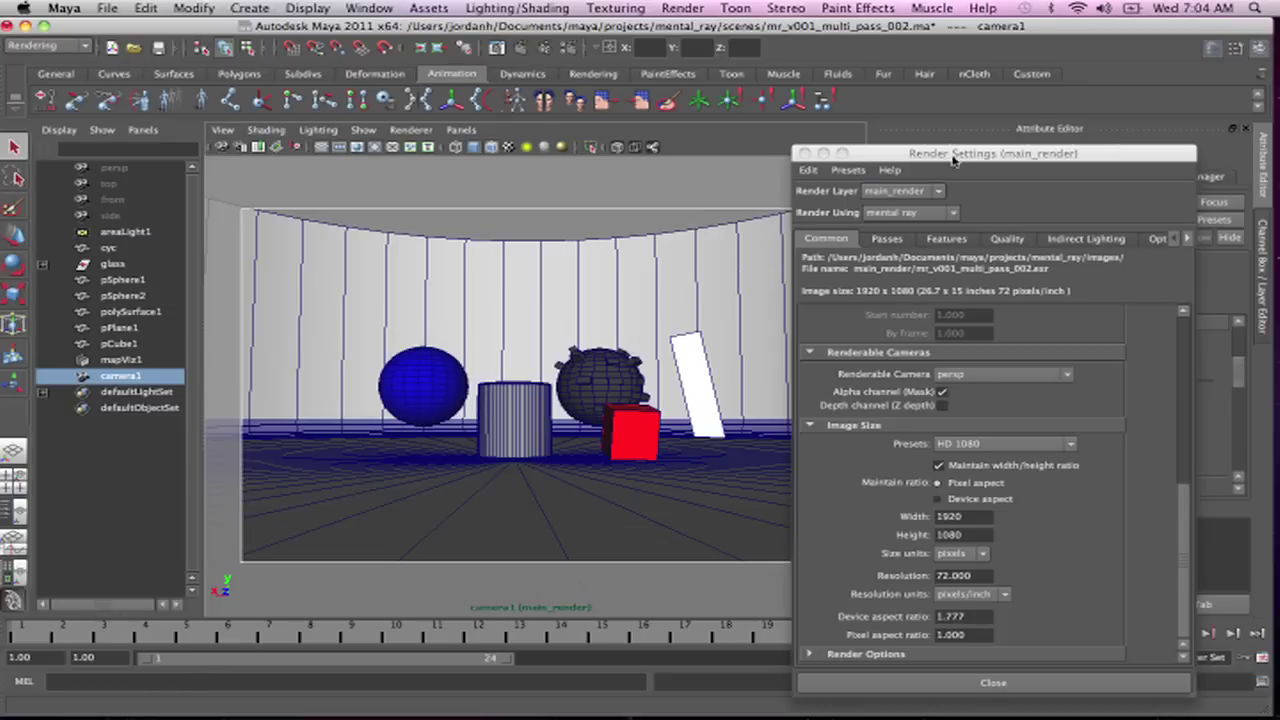
Set camera1's film aspect ratio to 1.77 to match the HD image's device aspect ratio
drag(950, 153, 438, 133)
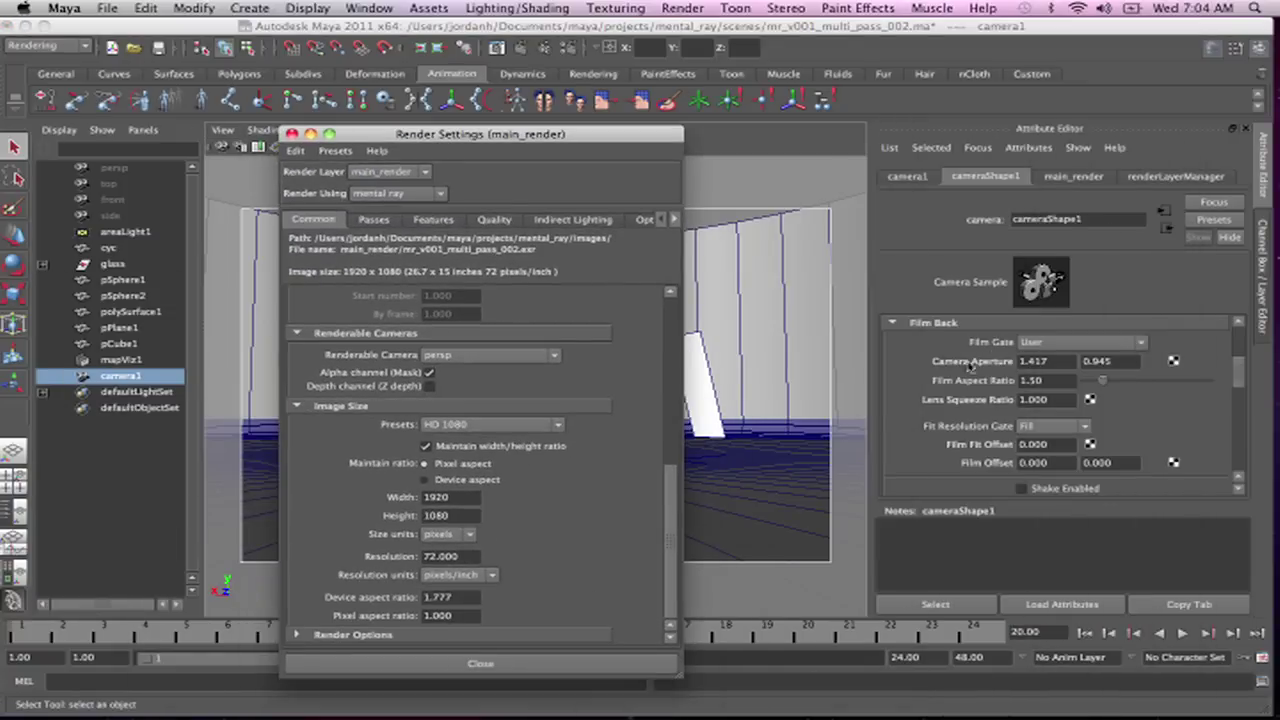
drag(1055, 384, 990, 381)
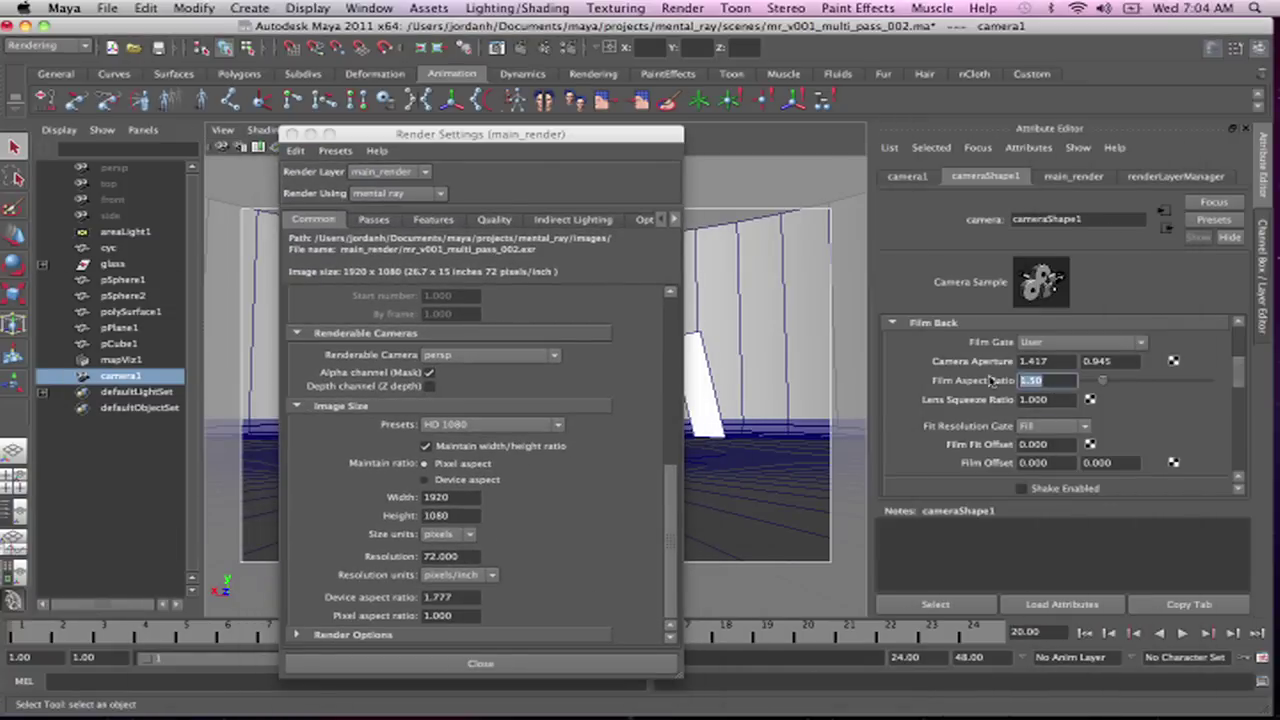
text(1)
key(Tab)
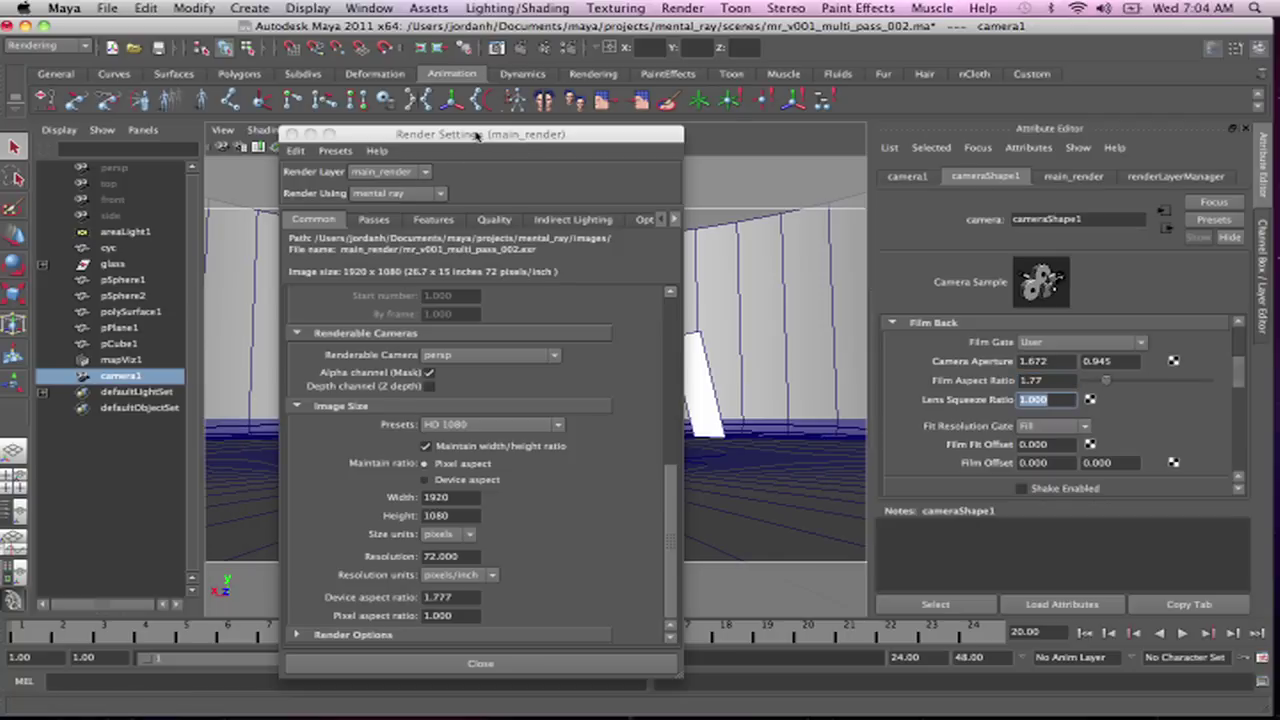
Enlarge the camera1 view to fill the workspace and compare the resolution gate with the film gate
drag(467, 134, 1270, 38)
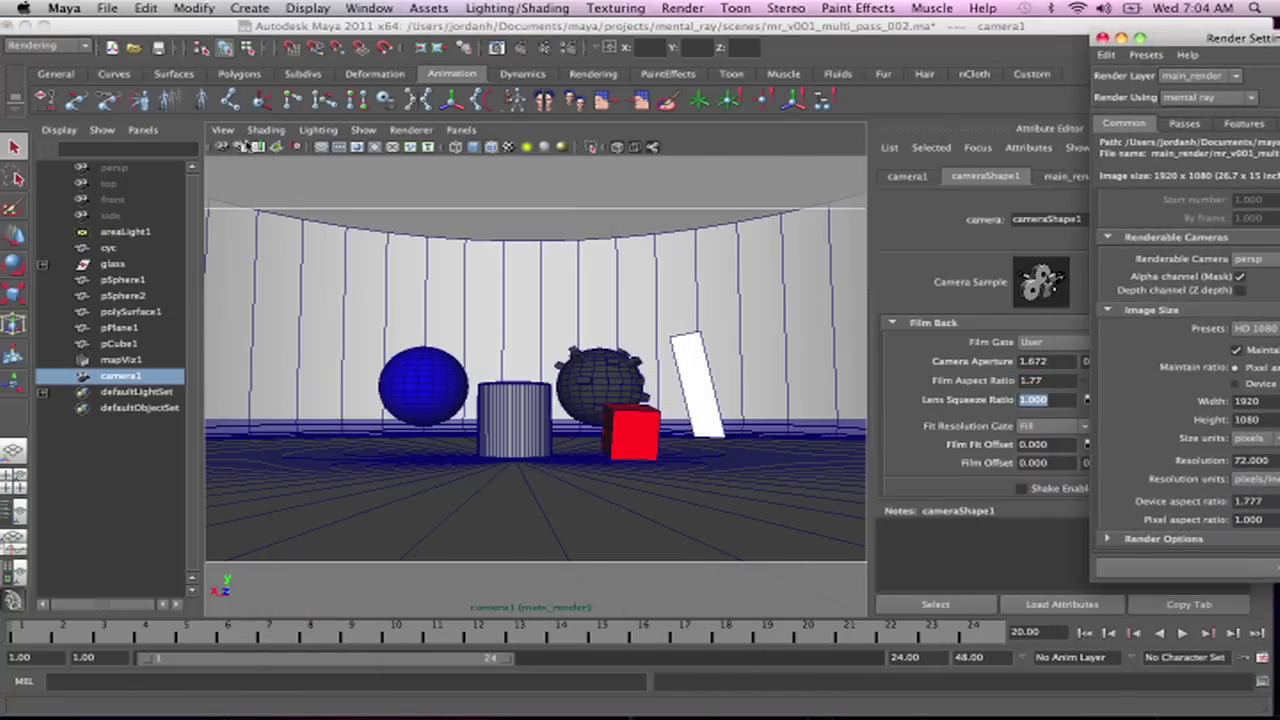
click(224, 131)
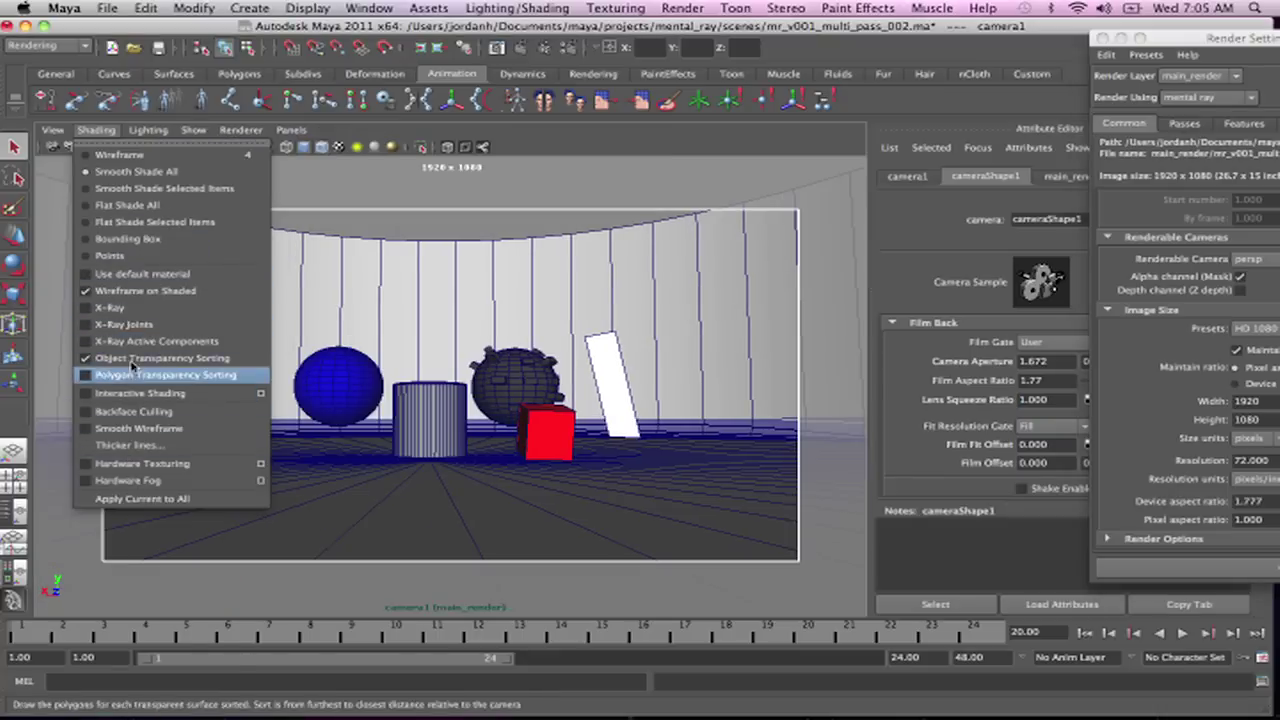
click(52, 131)
mouse_move(117, 318)
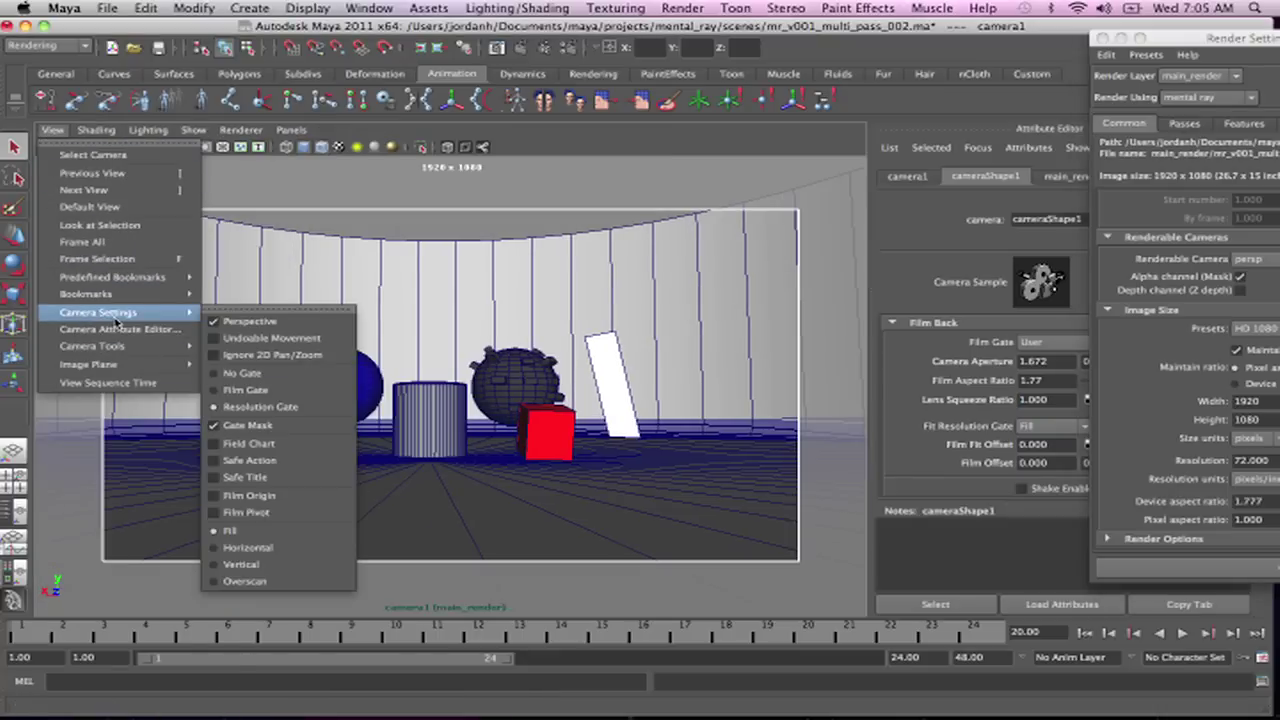
click(255, 391)
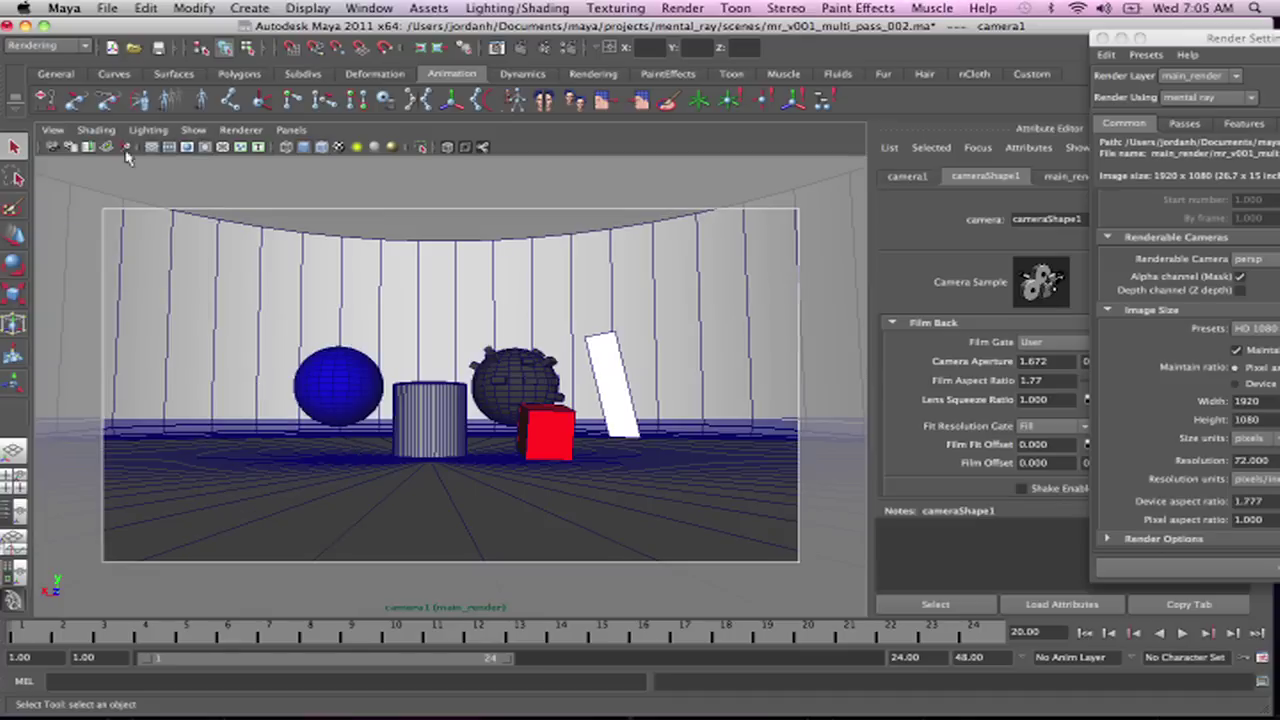
Display the resolution gate in the enlarged camera1 view and close the render settings
click(52, 131)
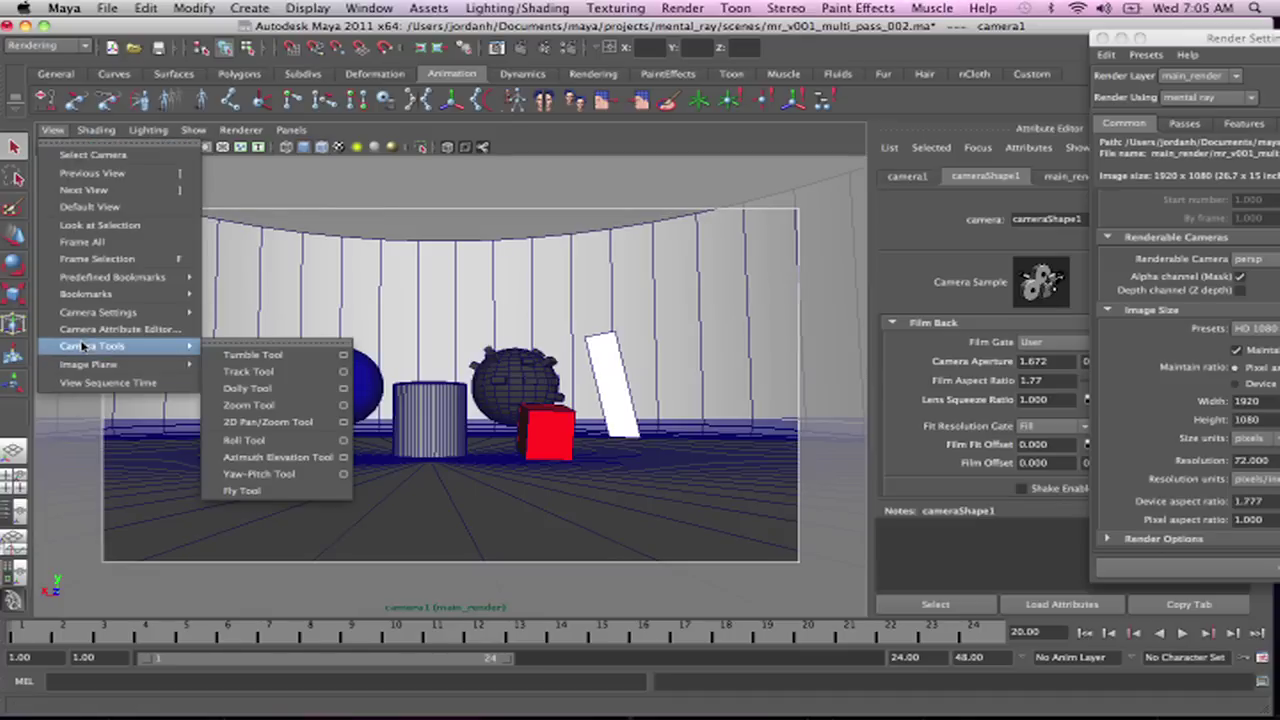
mouse_move(88, 313)
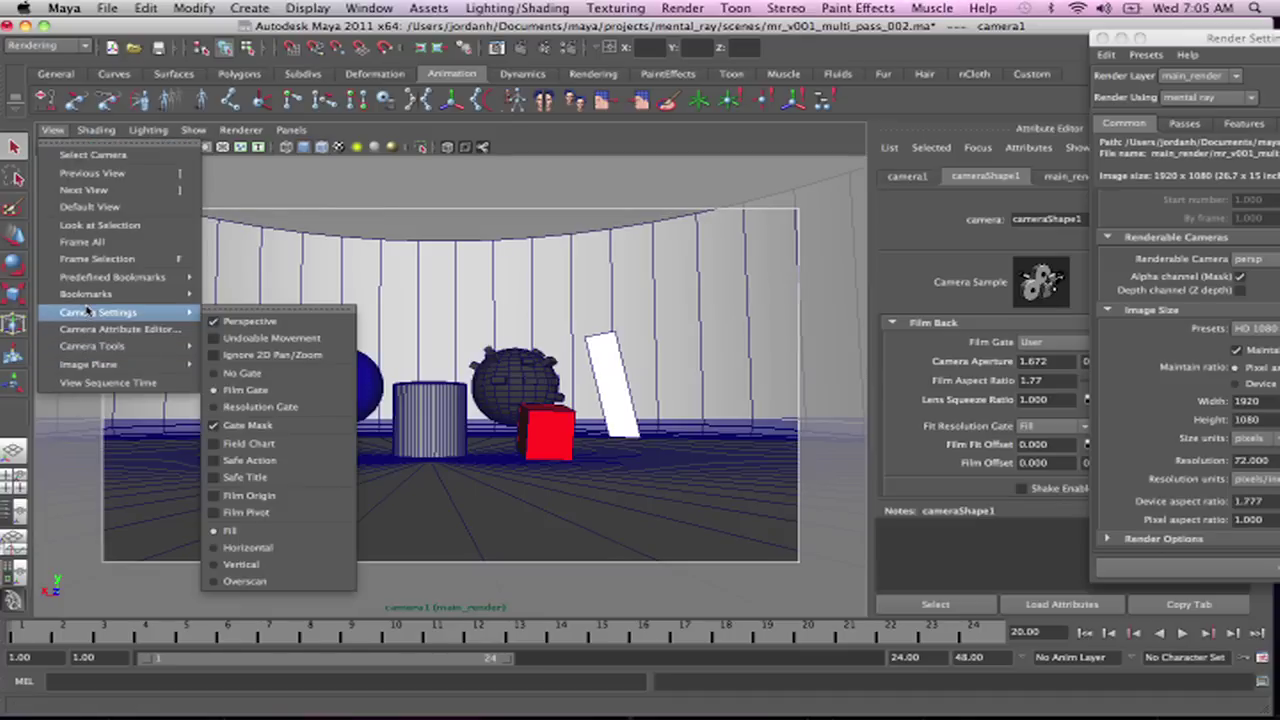
click(255, 407)
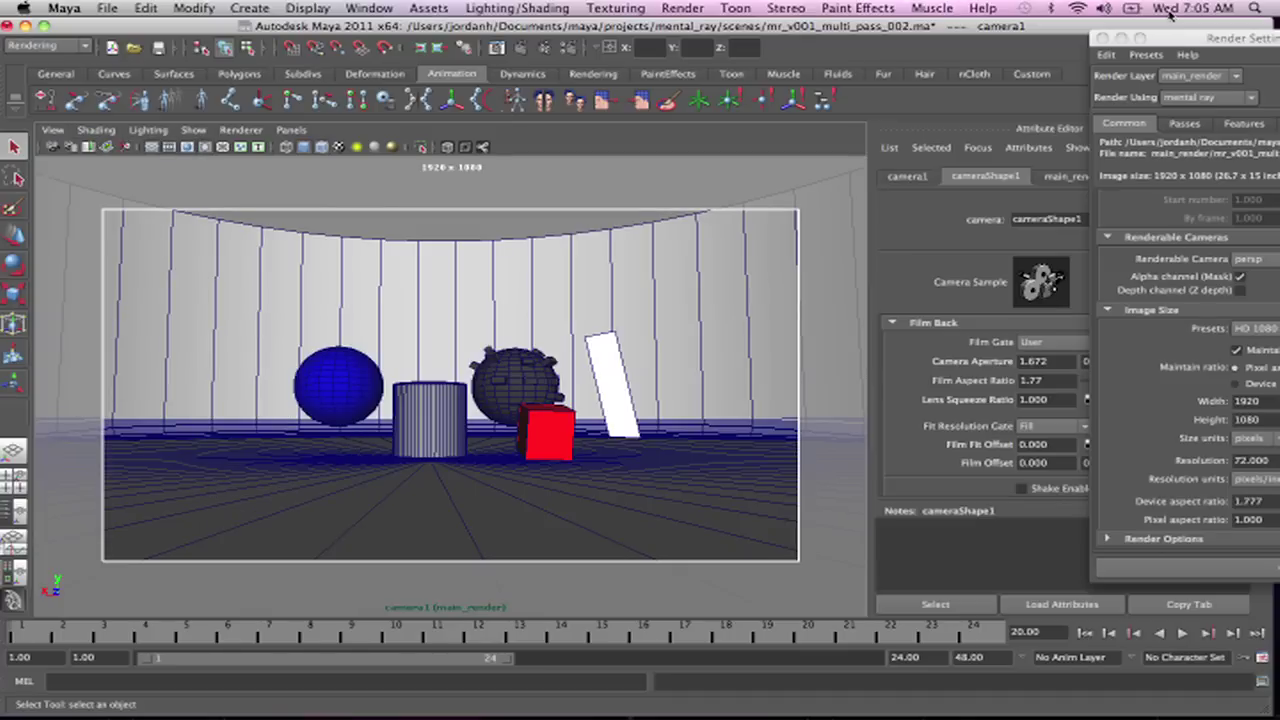
drag(1210, 40, 763, 49)
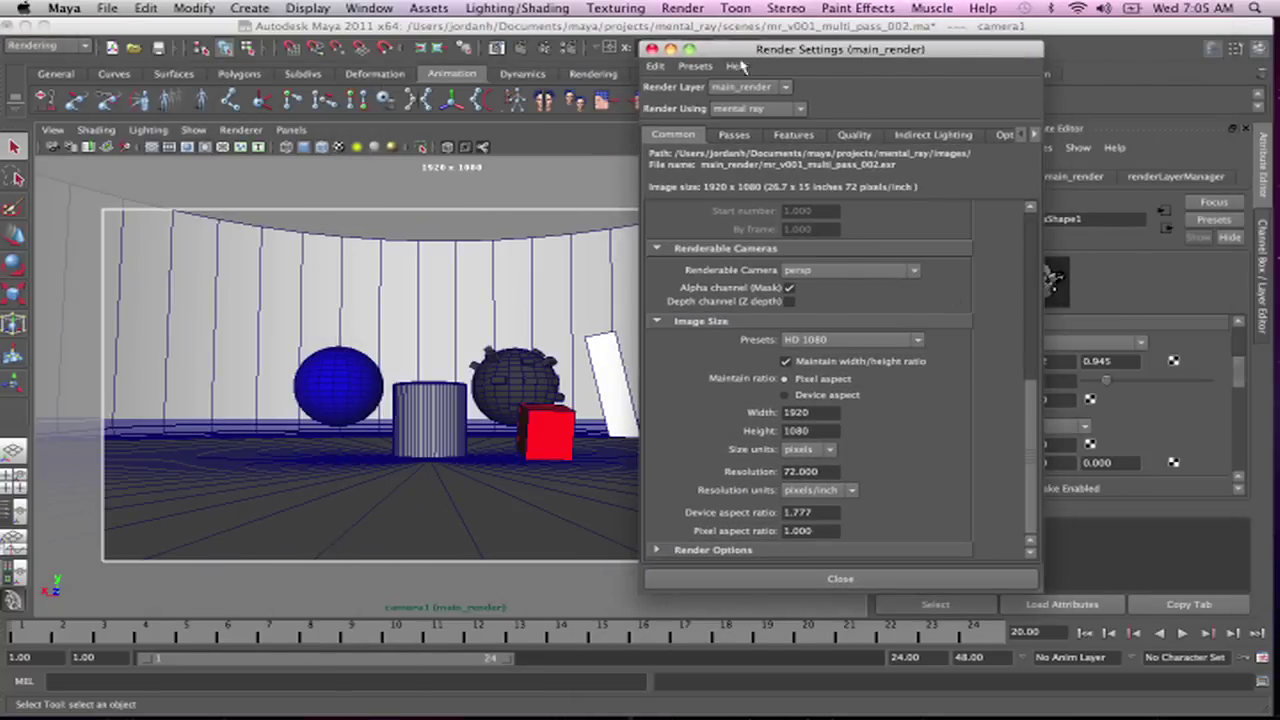
click(651, 49)
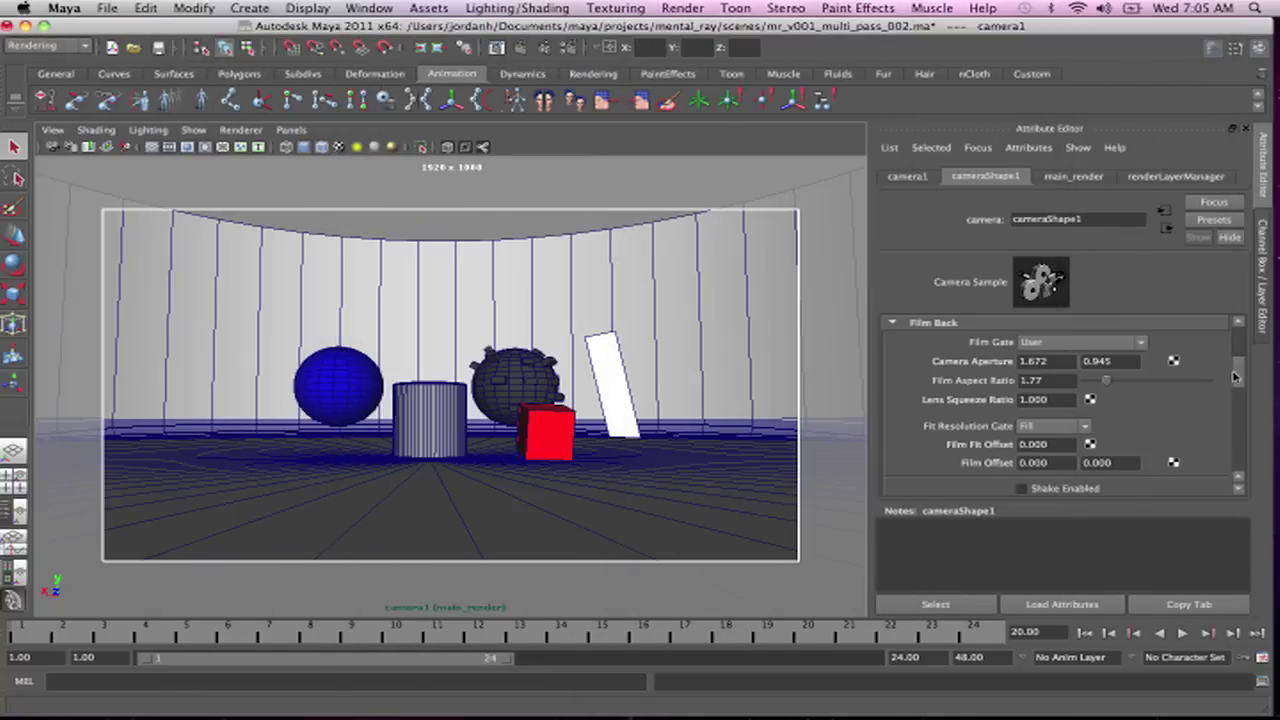
Create an image plane from camera1's Environment attributes, and remove it again
drag(1236, 376, 1240, 458)
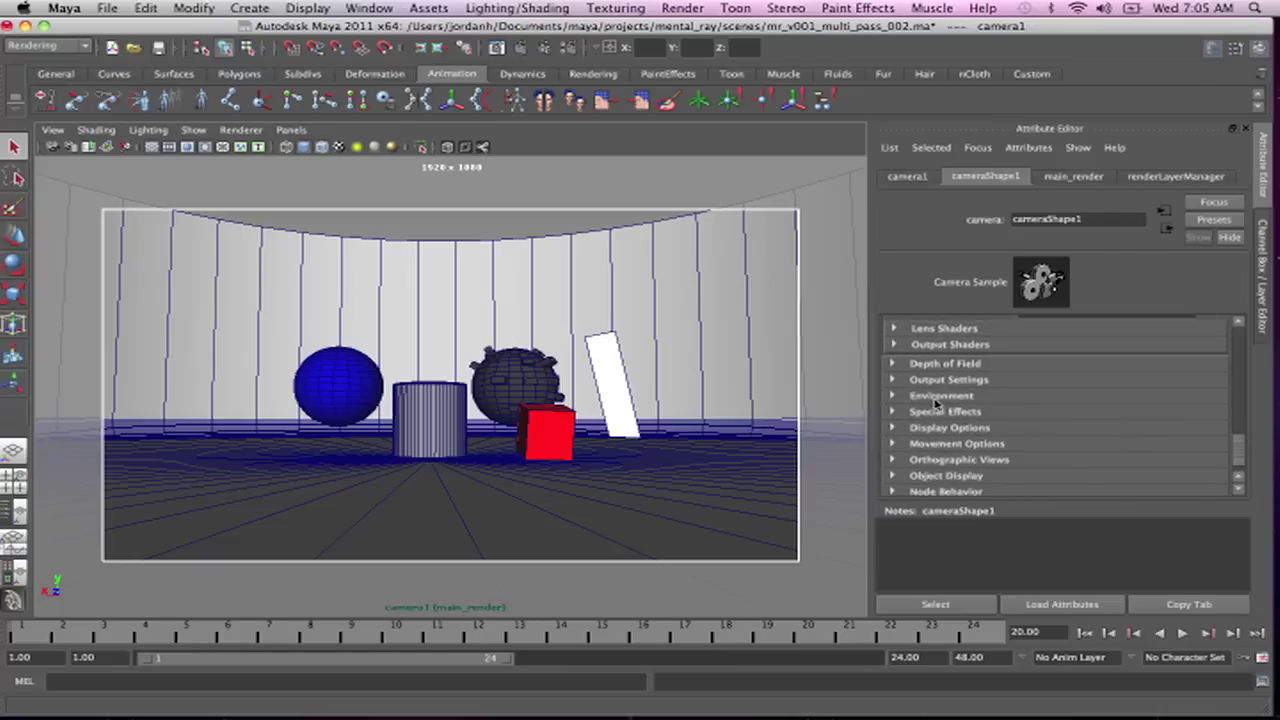
click(894, 398)
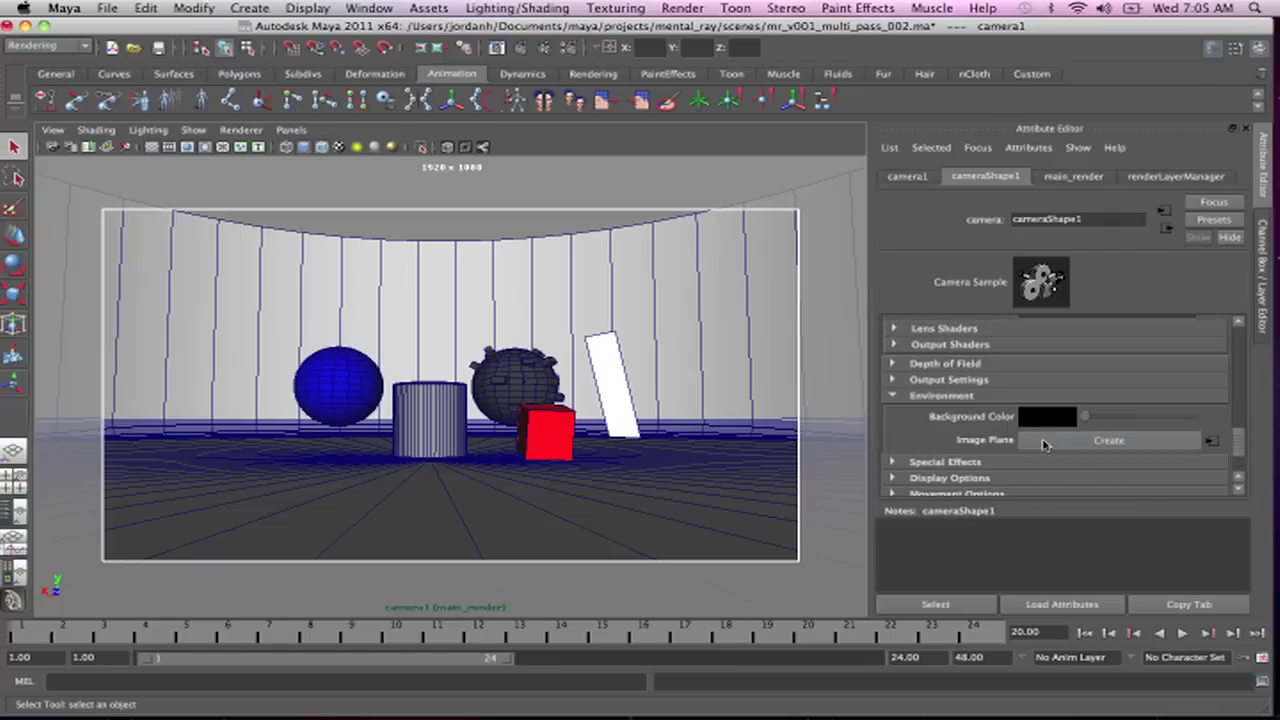
click(1105, 444)
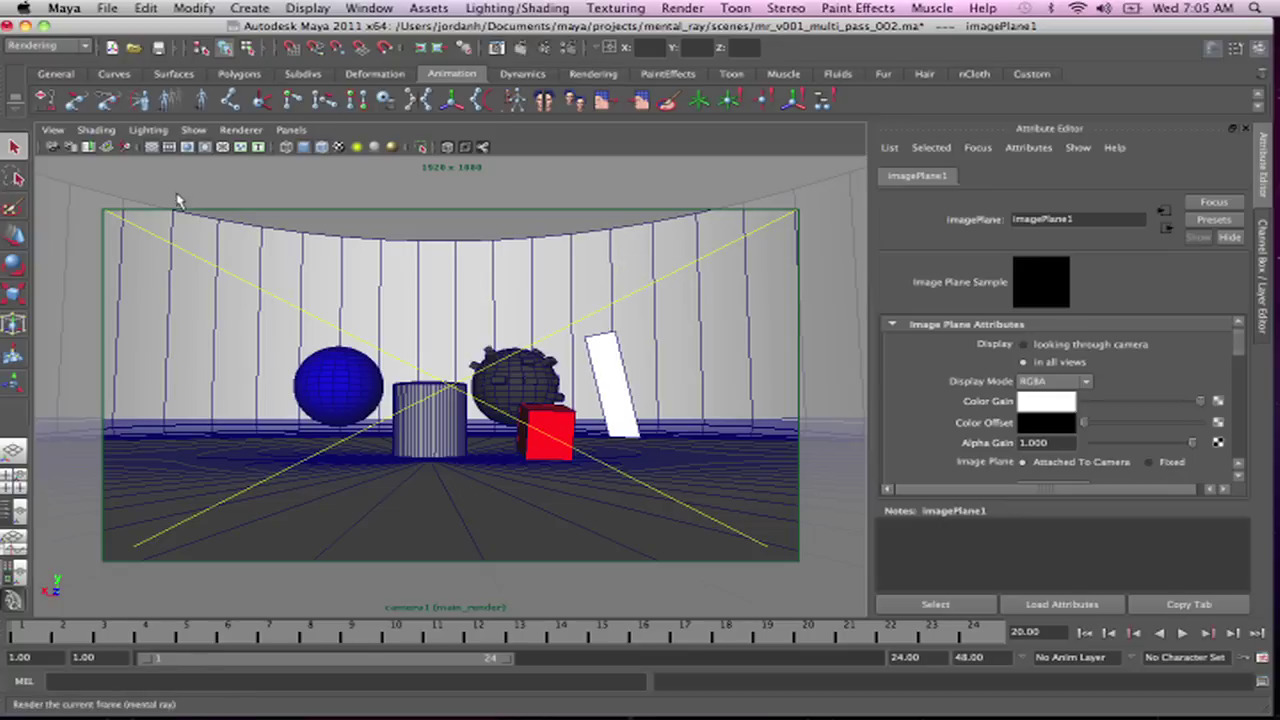
click(461, 240)
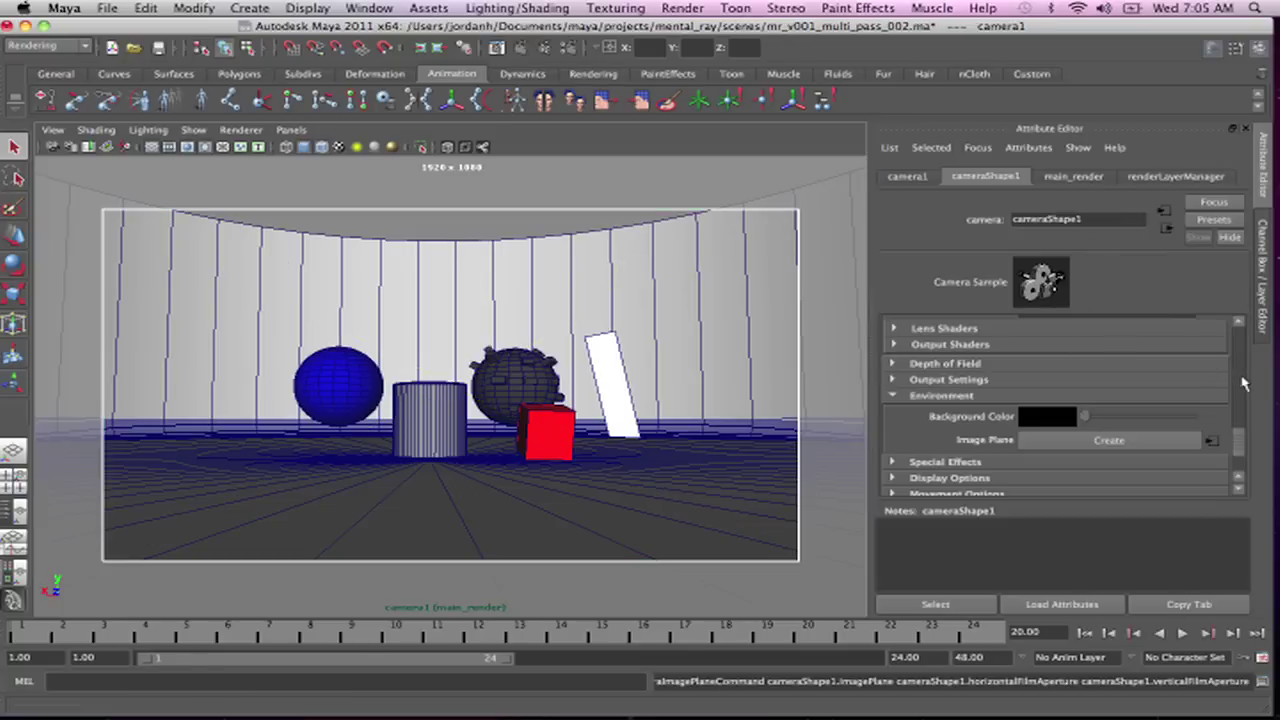
Set camera1's film aspect ratio to 1.5 in its Film Back attributes
drag(1245, 447, 1155, 343)
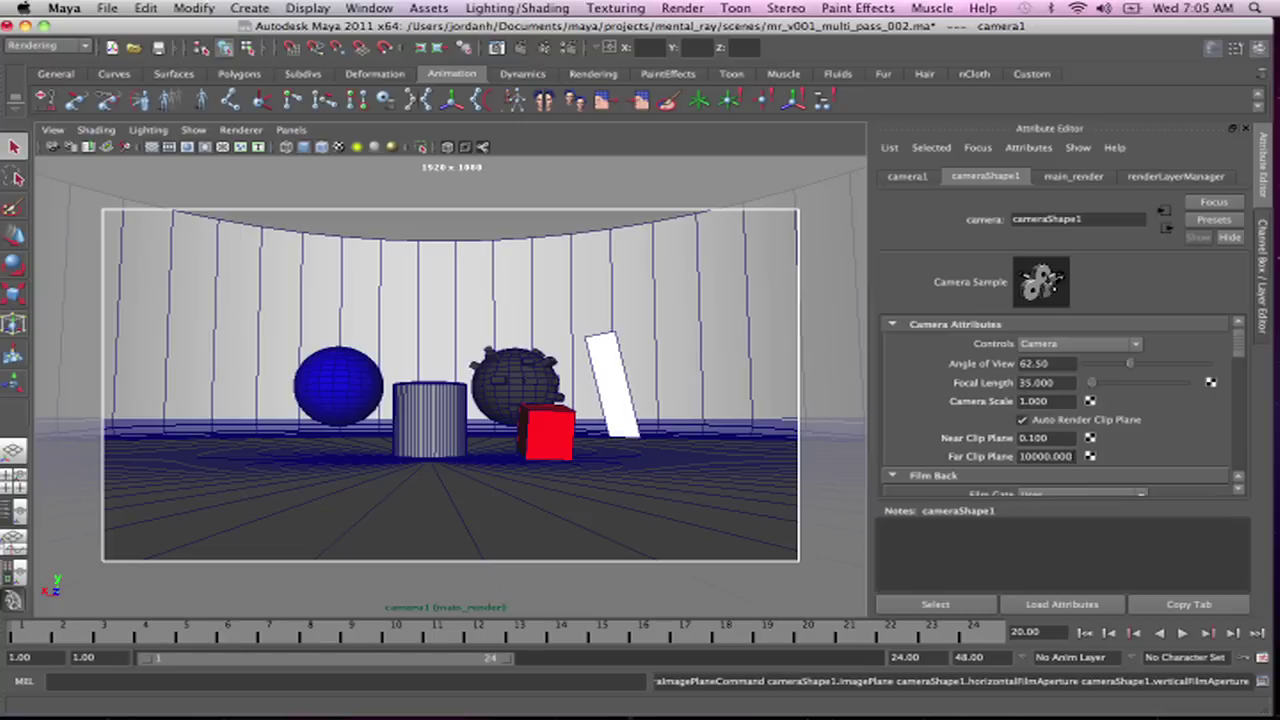
drag(1239, 350, 1238, 377)
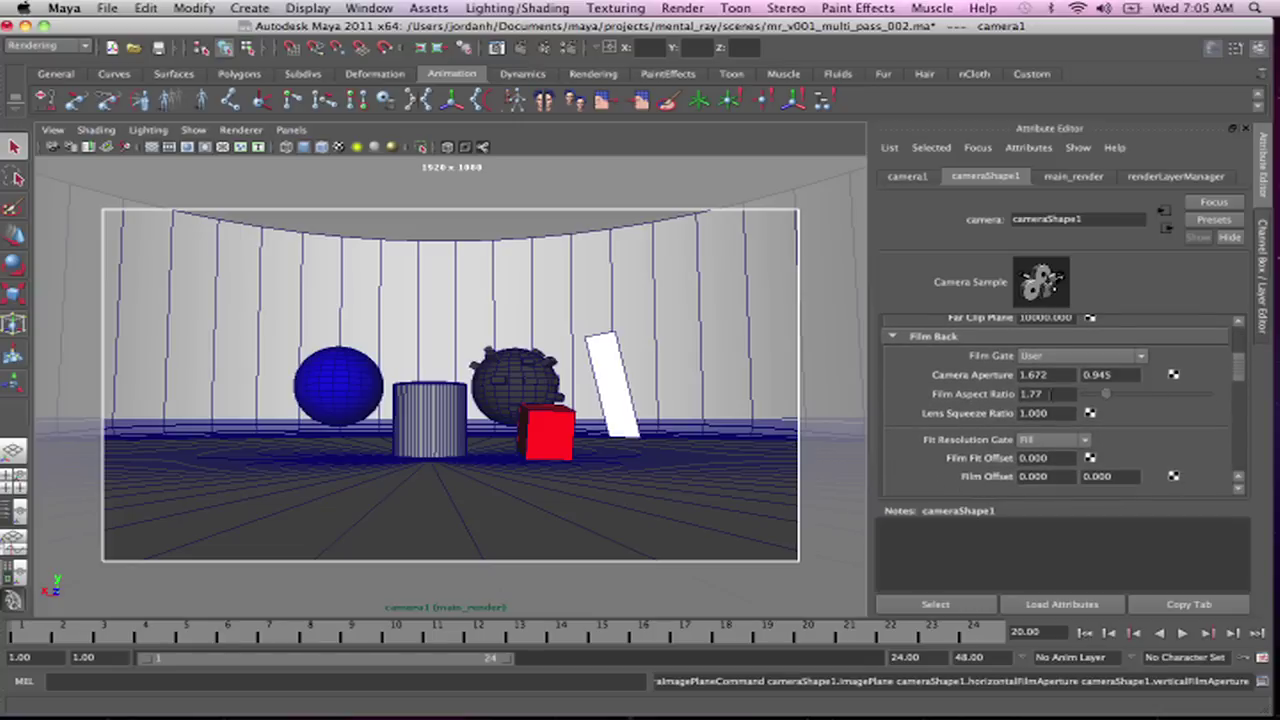
click(1060, 394)
text(1.5)
key(Tab)
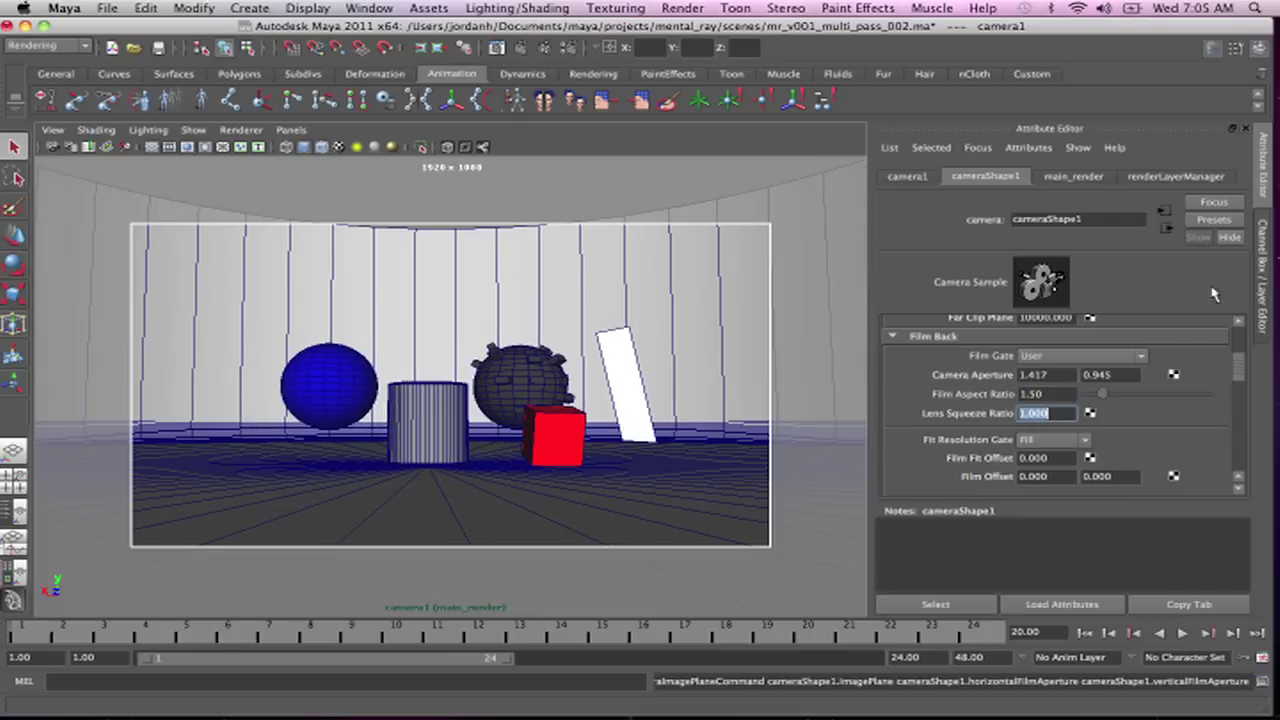
Compare the film gate with the resolution gate in the camera1 view, ending on the resolution gate
click(106, 8)
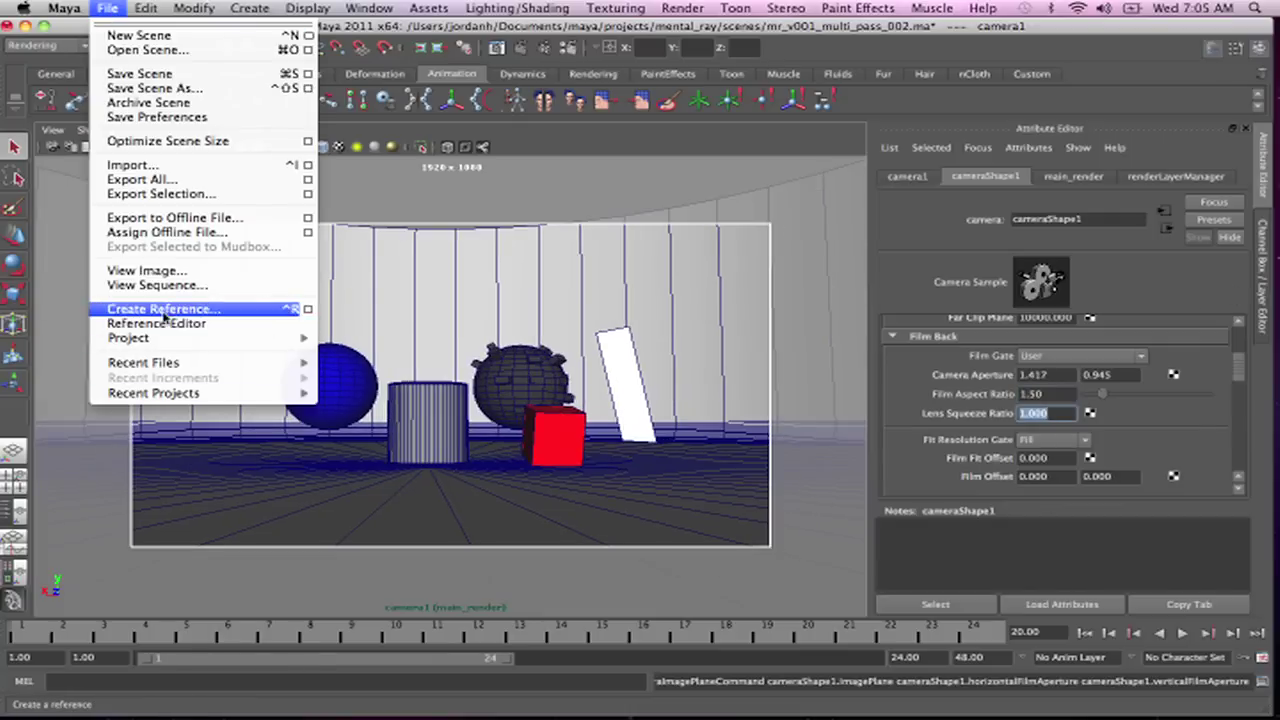
click(22, 8)
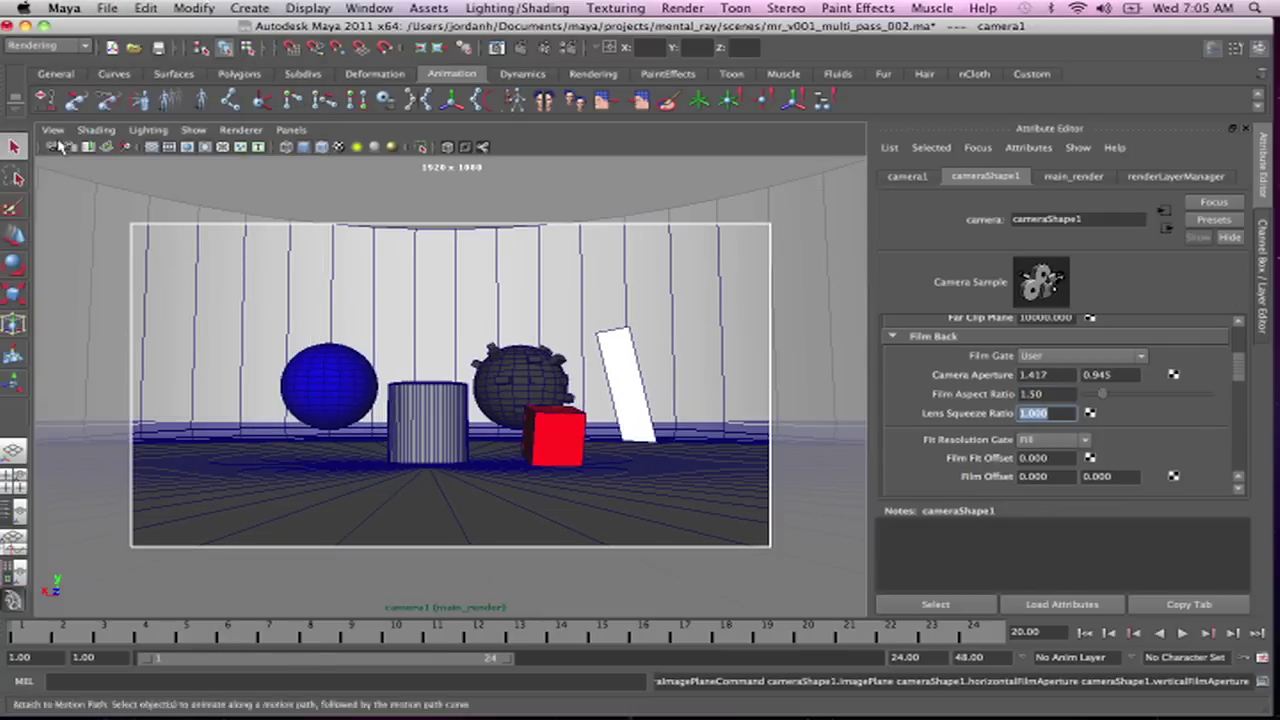
click(52, 130)
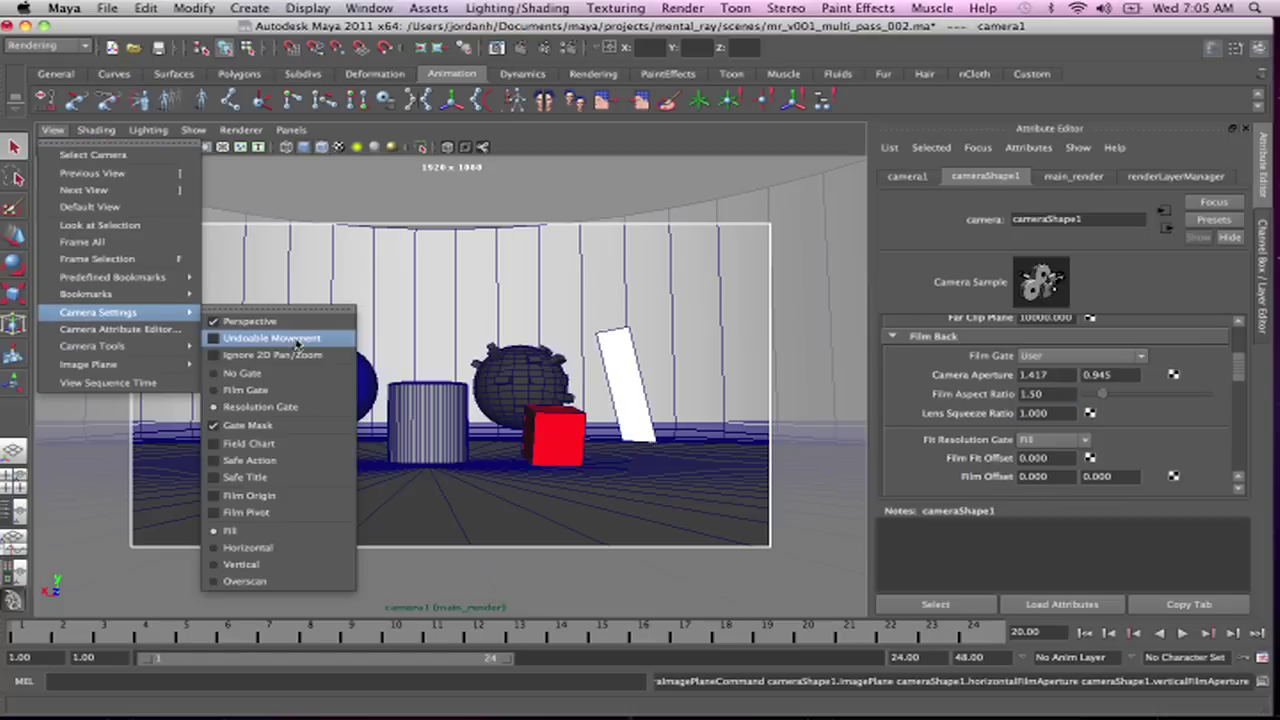
click(288, 396)
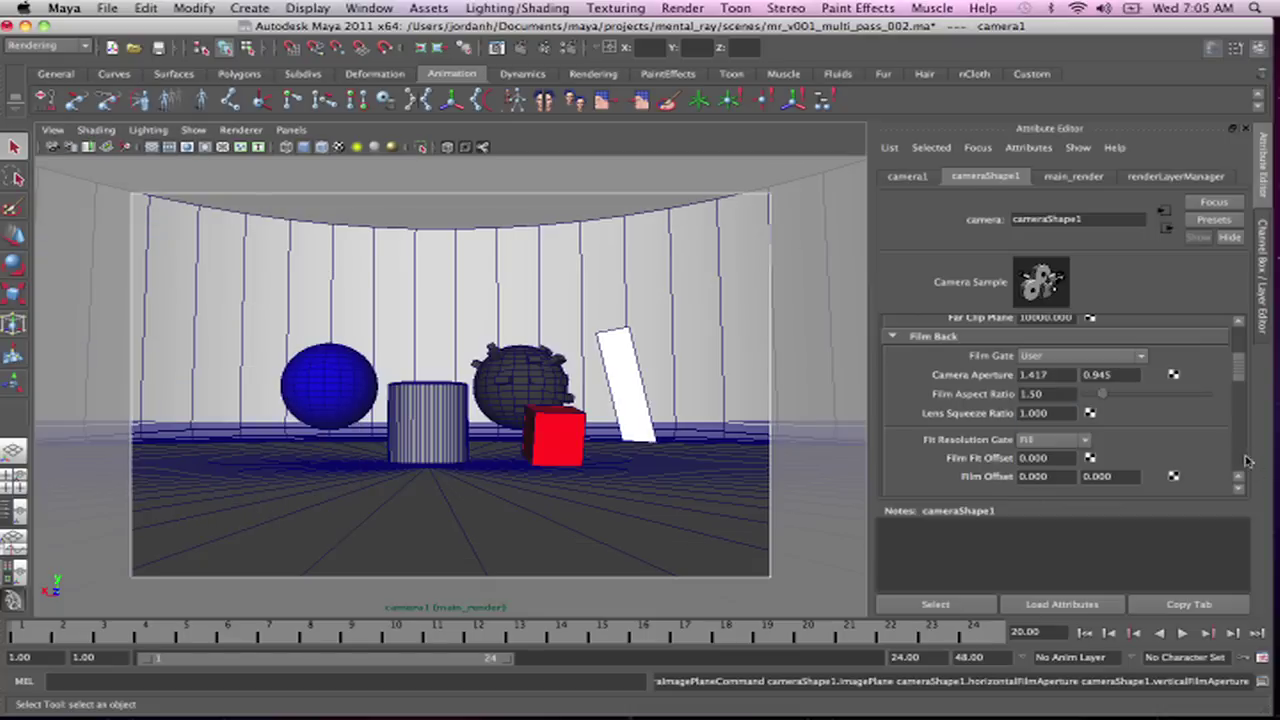
click(52, 130)
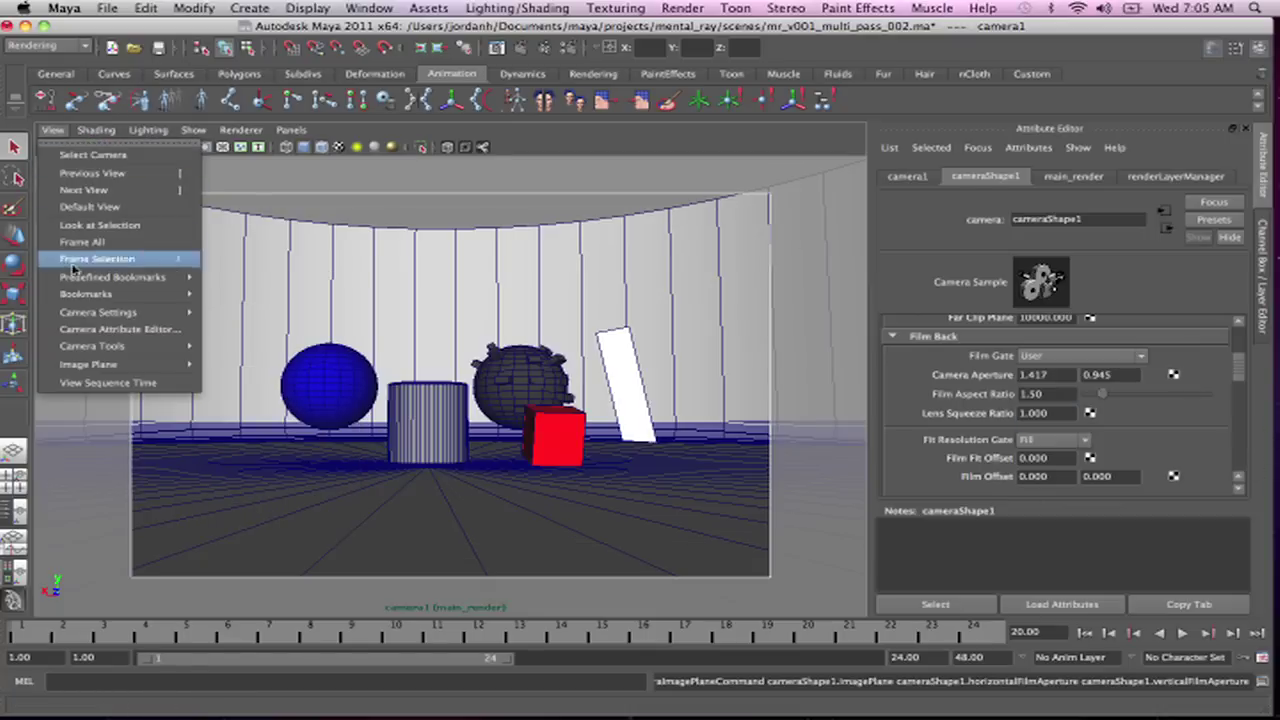
mouse_move(78, 316)
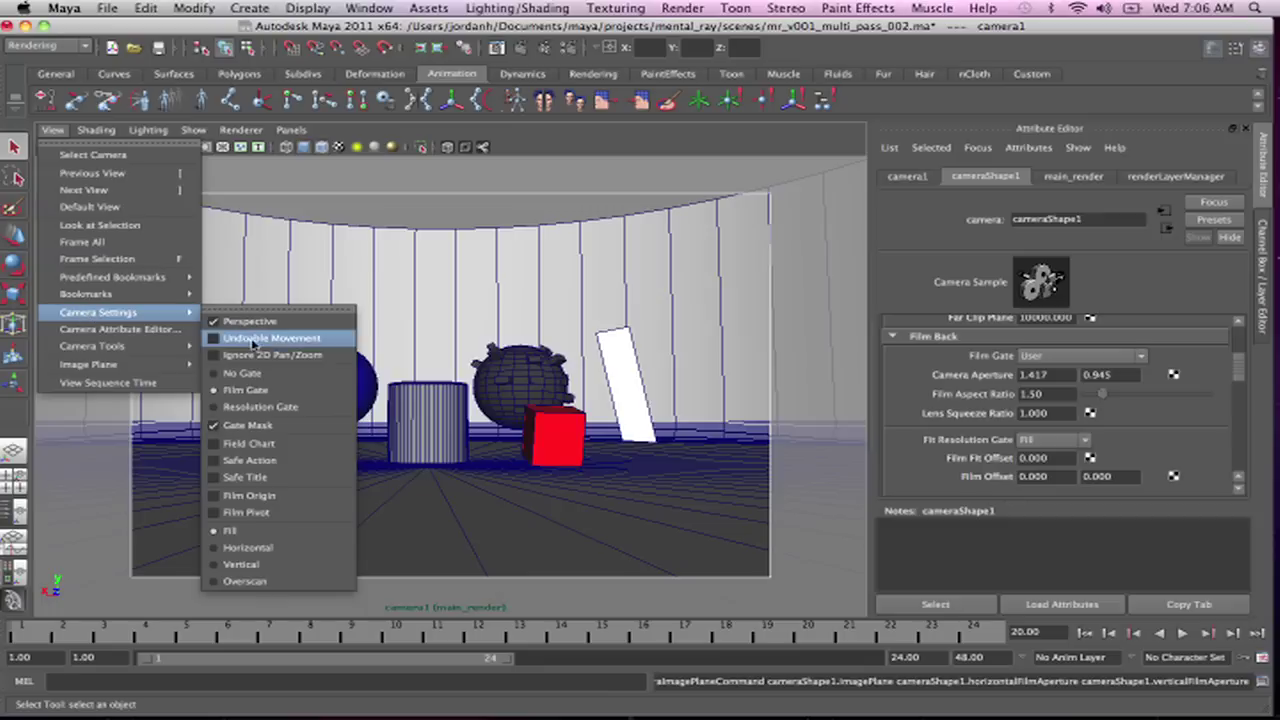
click(260, 406)
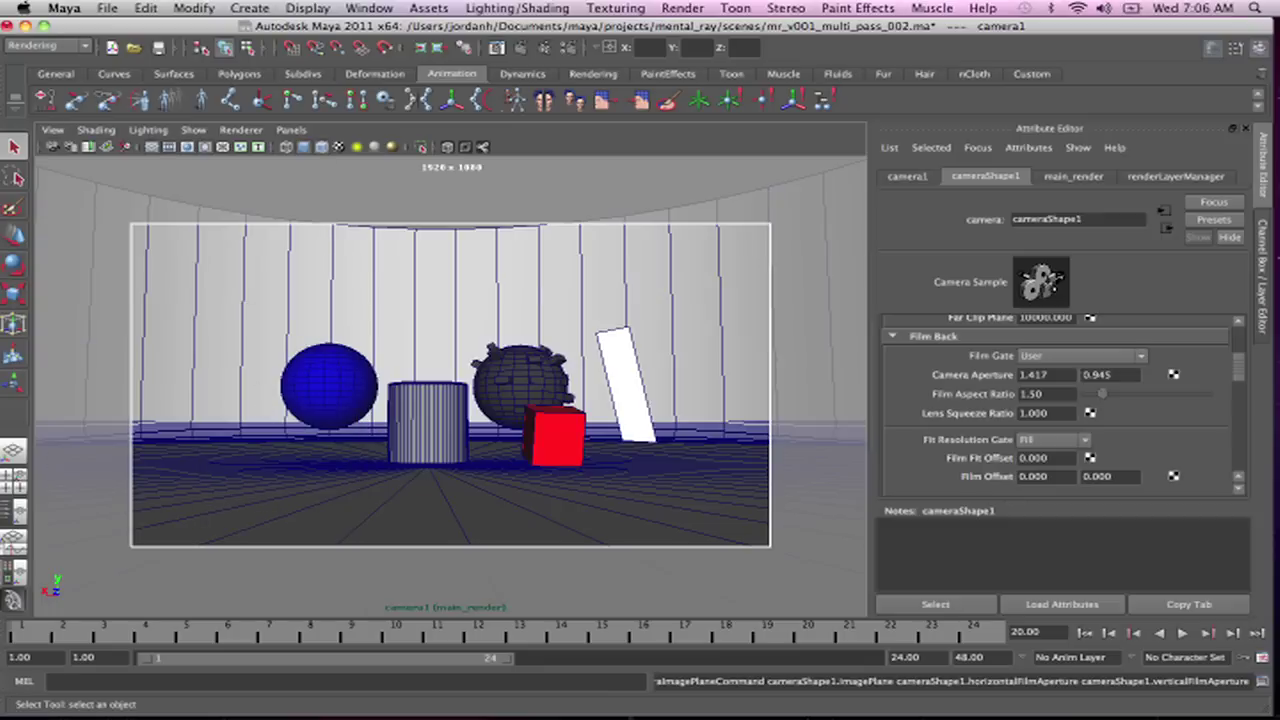
Create an image plane for camera1, compare it against the film gate, and remove it again
drag(1241, 378, 1240, 478)
click(1072, 396)
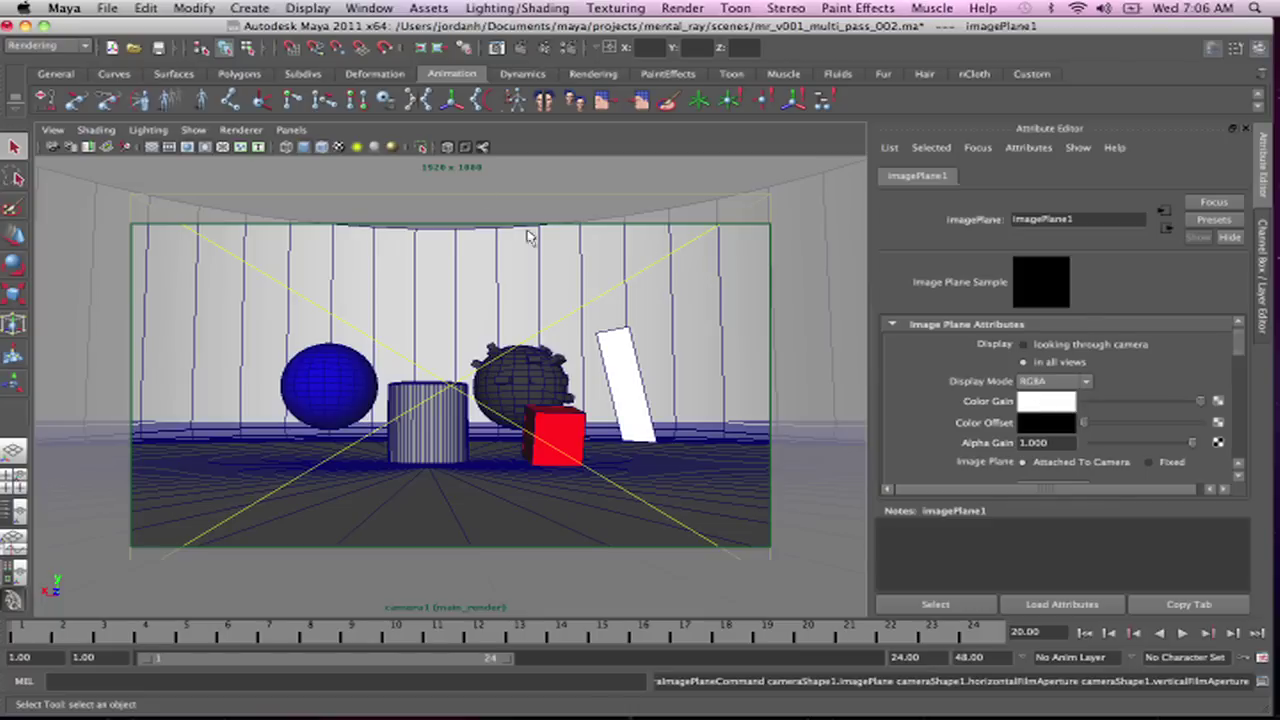
click(96, 130)
click(52, 130)
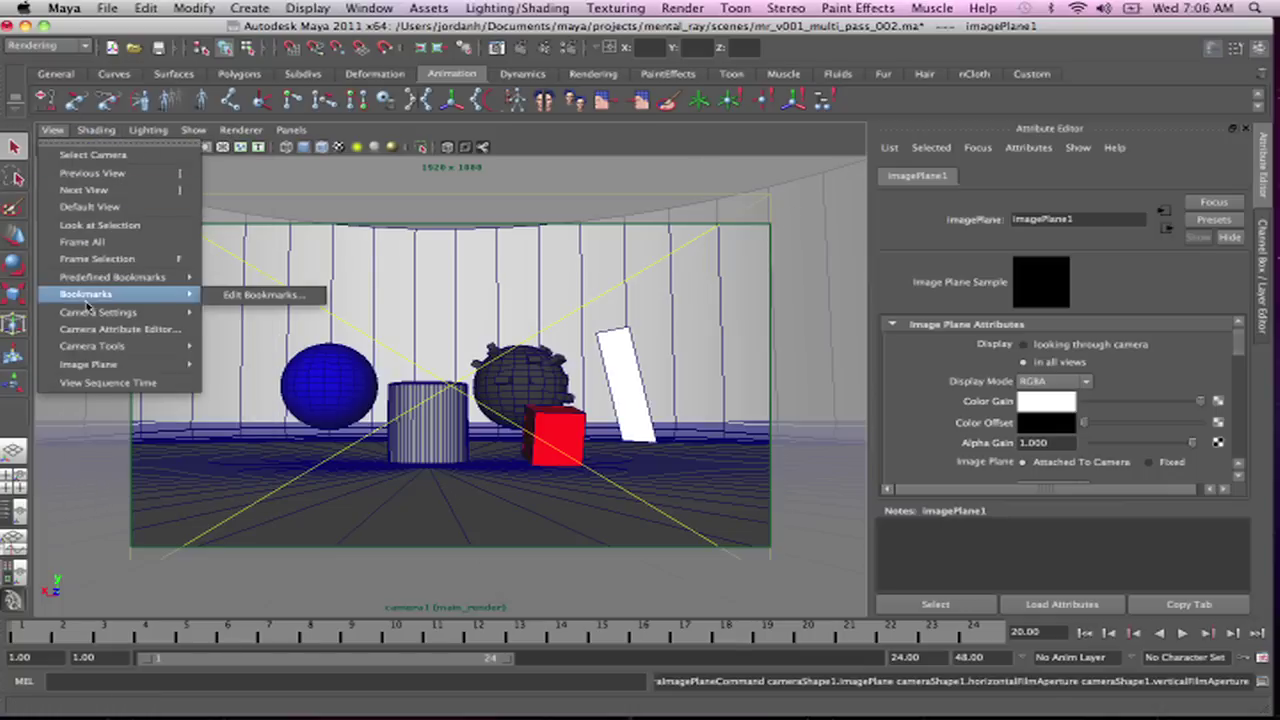
mouse_move(180, 312)
click(236, 390)
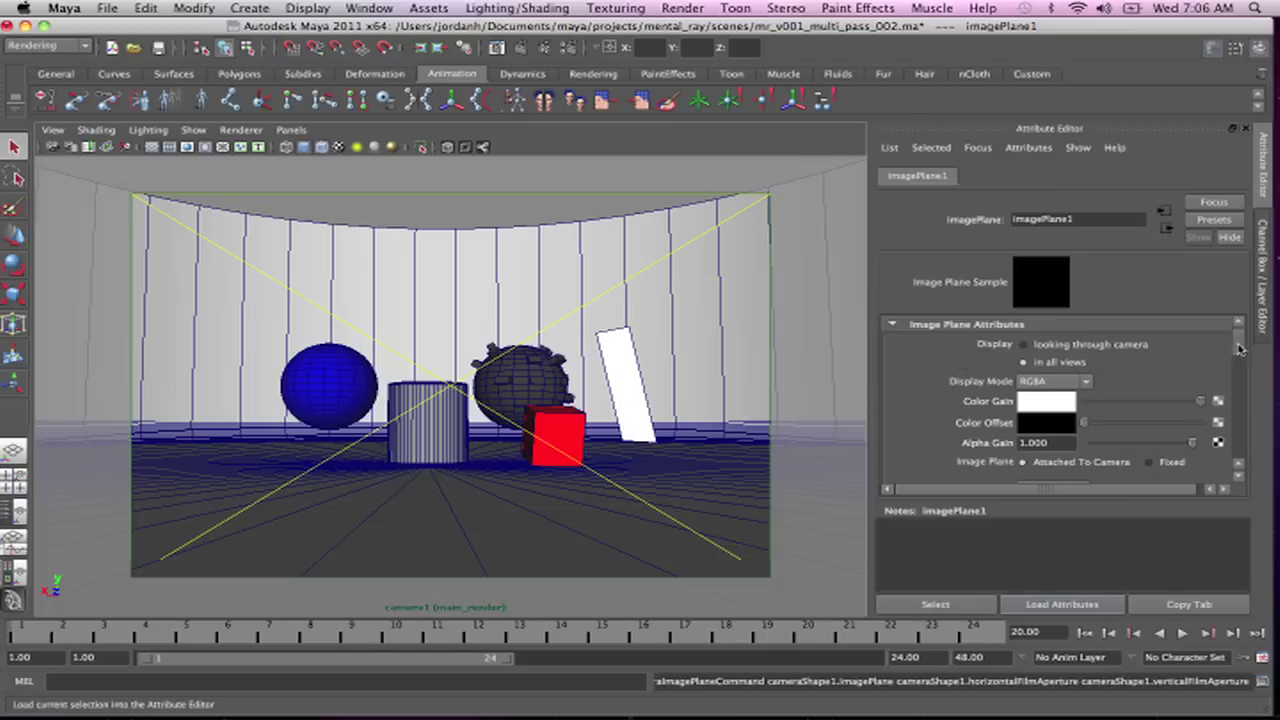
drag(1240, 348, 1240, 442)
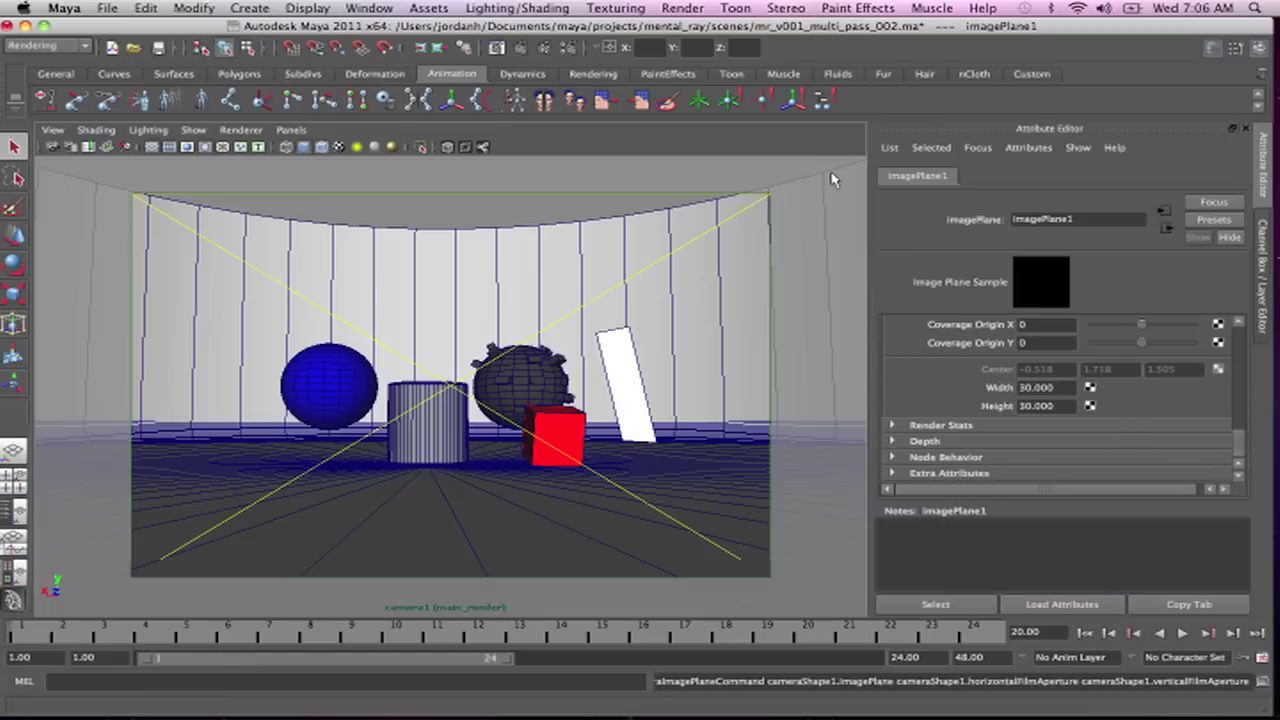
click(352, 298)
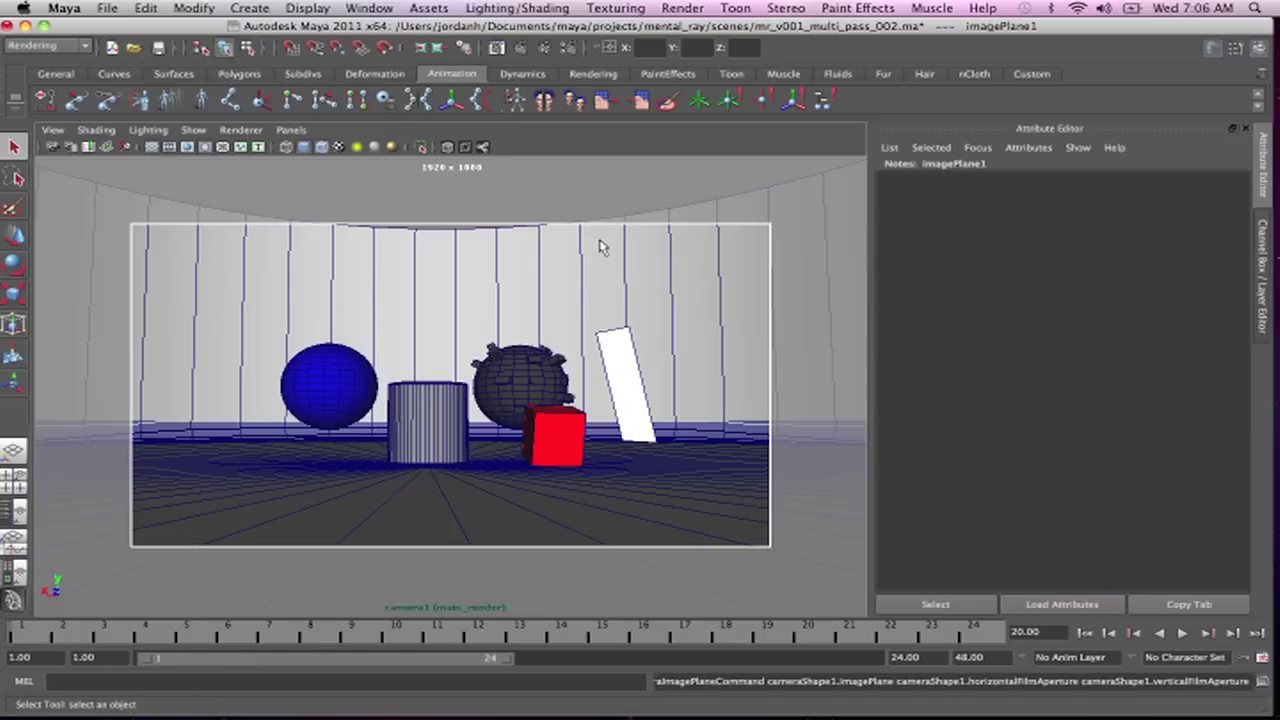
Set camera1's film aspect ratio to 1.778 in its Film Back attributes
drag(1239, 455, 1240, 380)
click(1040, 366)
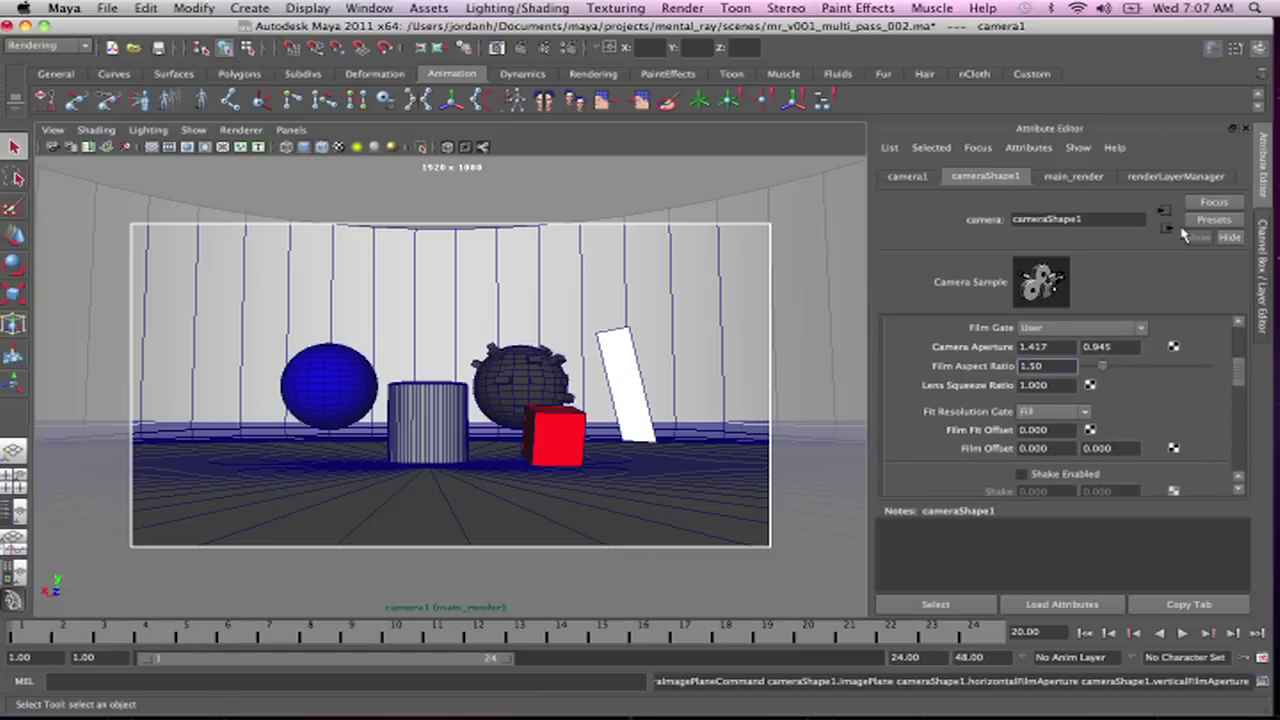
text(1.778)
key(Tab)
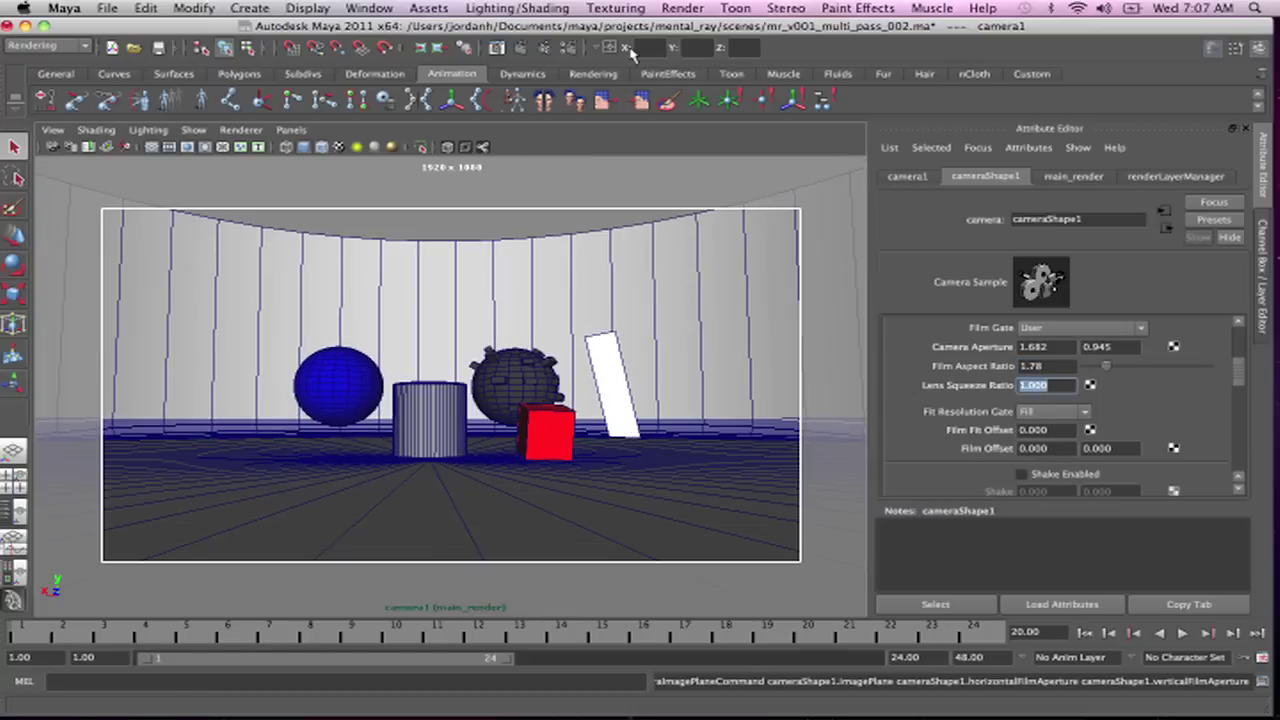
Check the image size and device aspect ratio in the render settings, and review camera1's lens and film back attributes
click(568, 48)
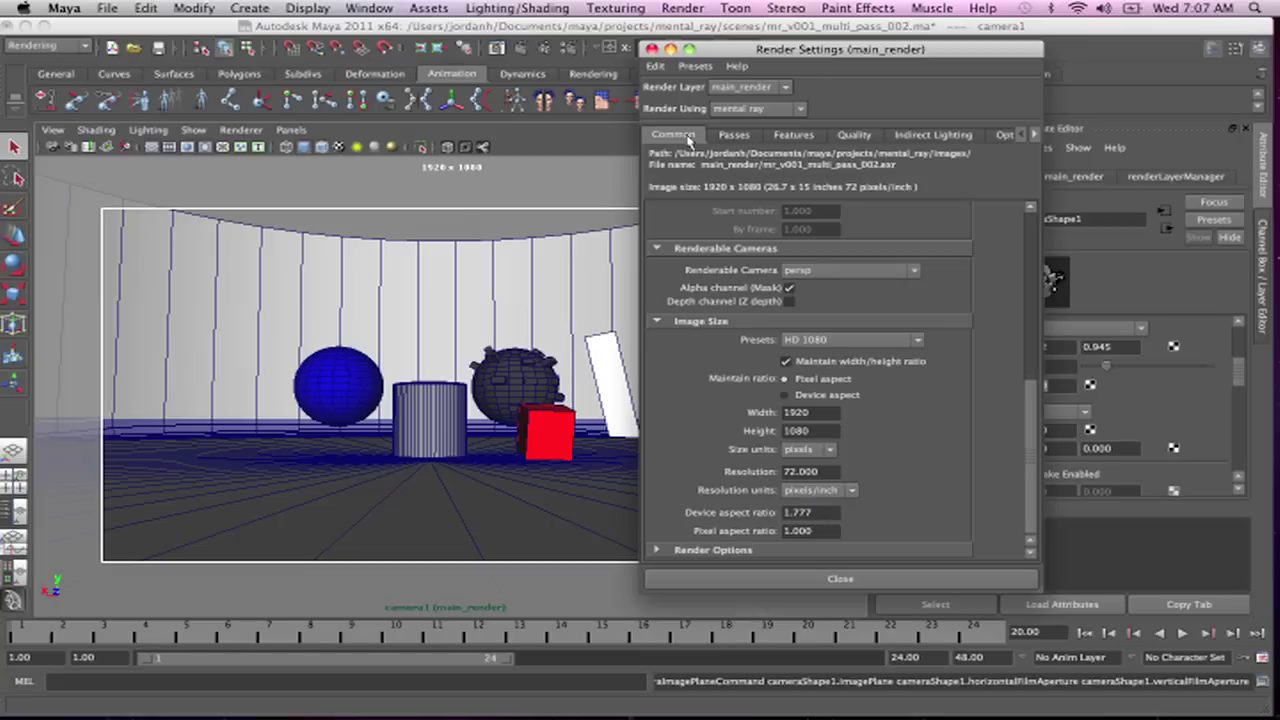
click(651, 49)
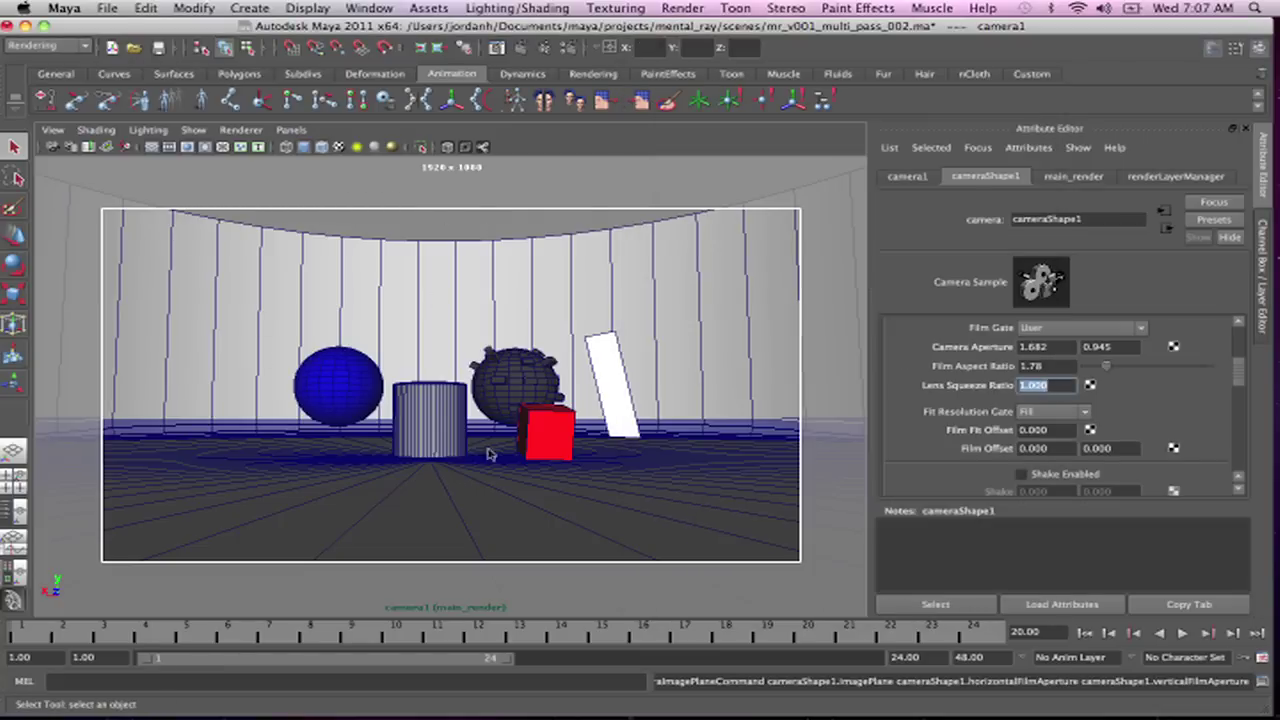
drag(1240, 376, 1240, 340)
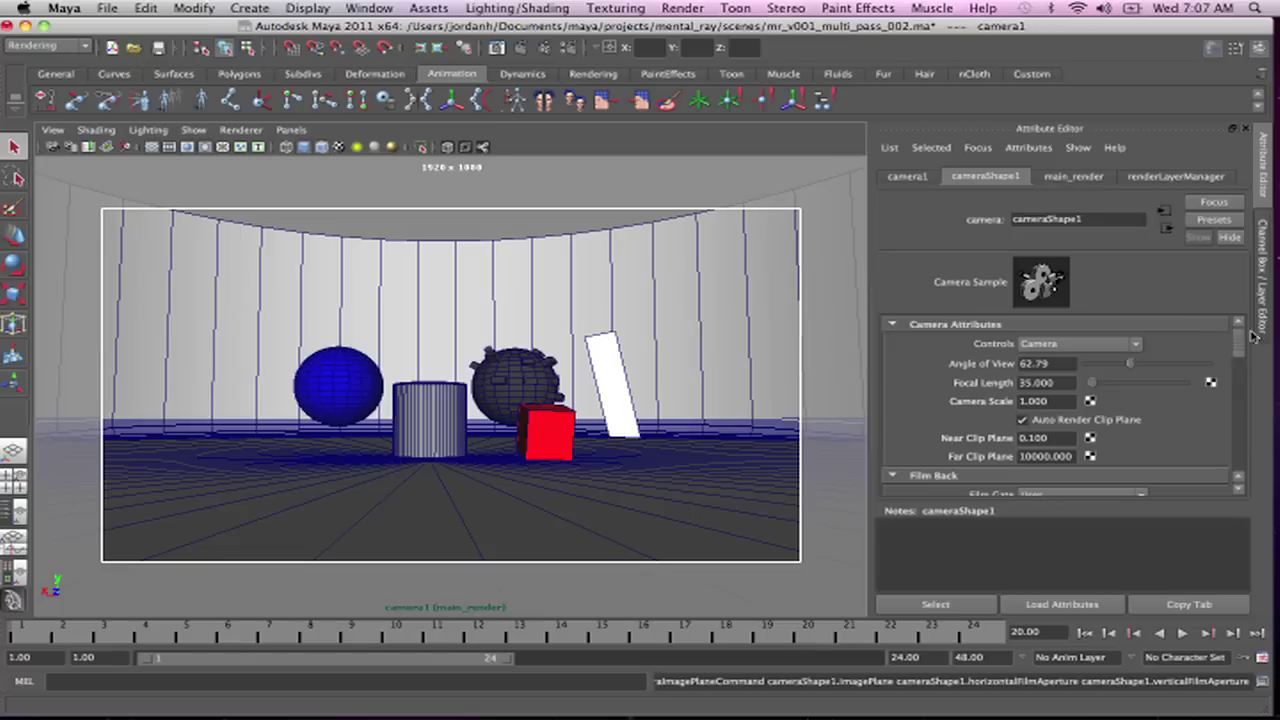
drag(1240, 346, 1240, 380)
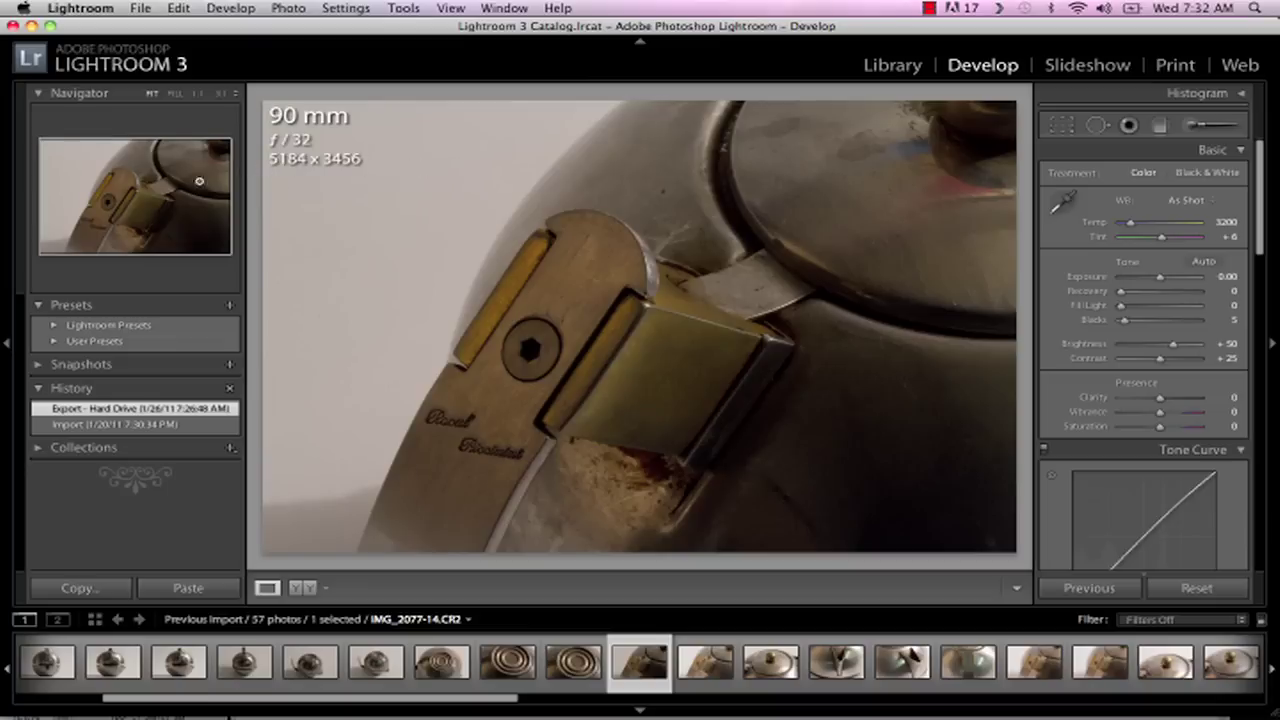
Switch from Lightroom to Maya and check the custom image size and device aspect ratio in the render settings
key(super+Tab)
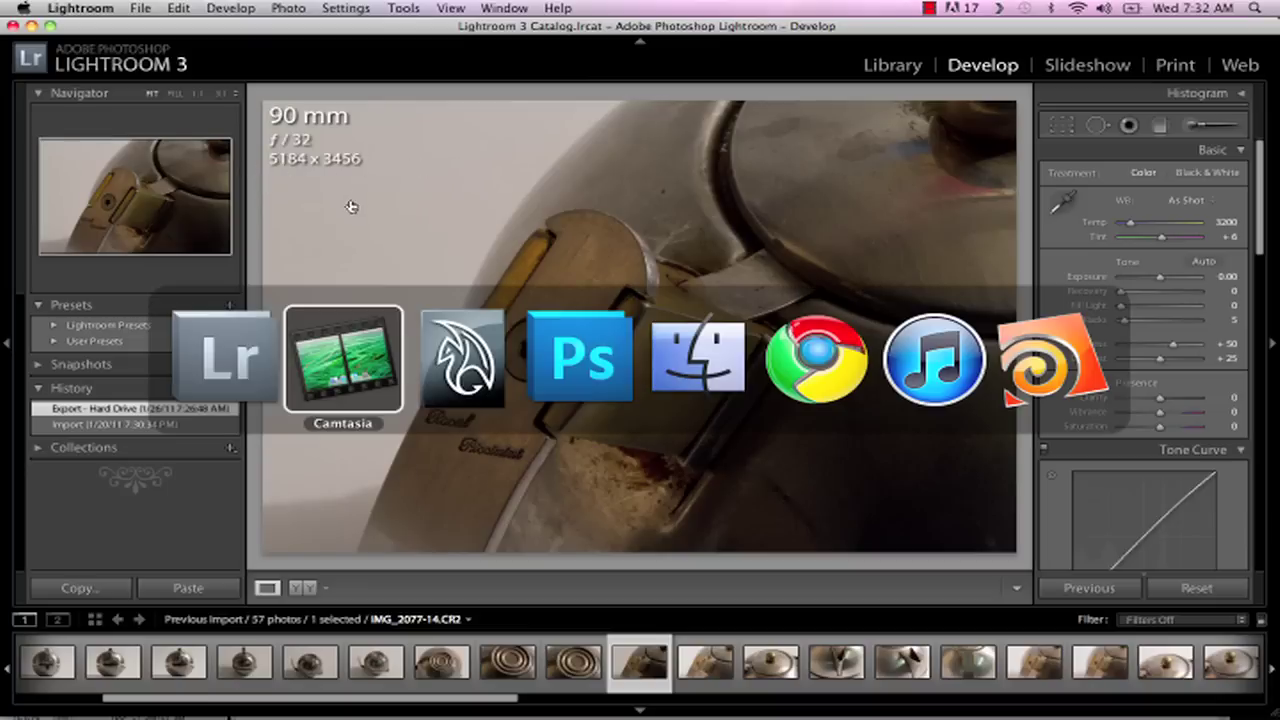
key(super+Tab)
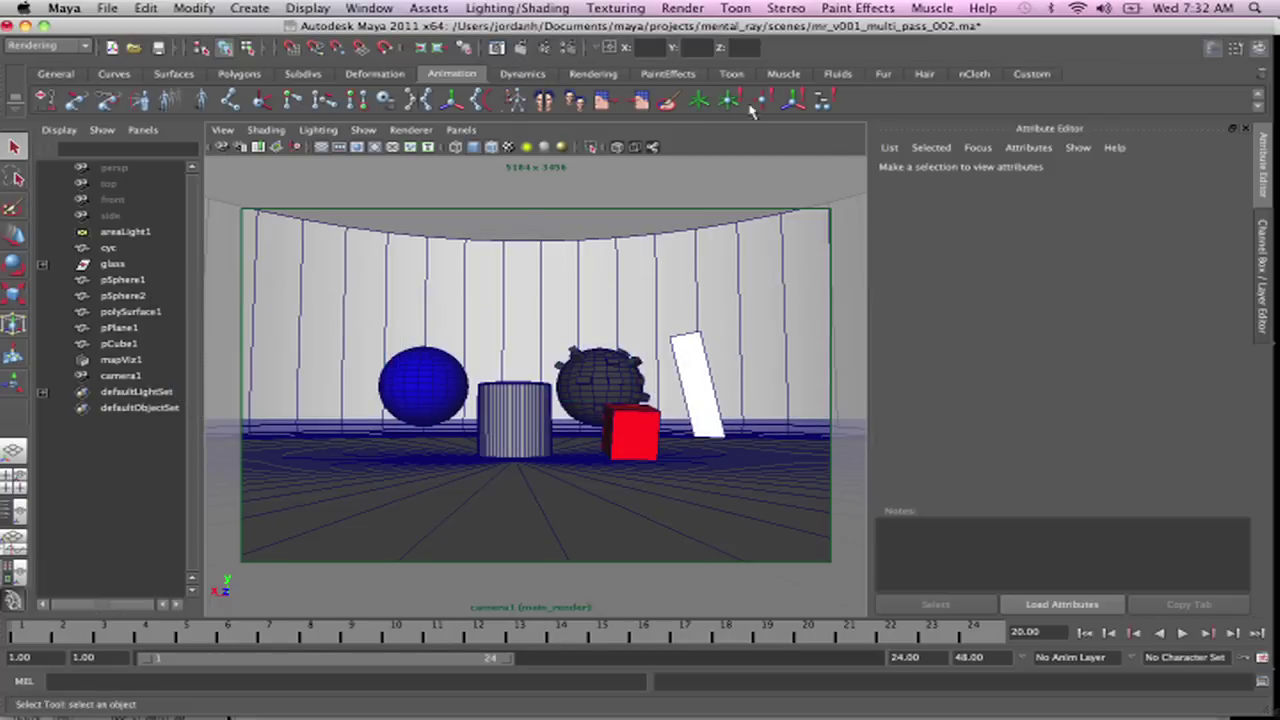
click(568, 50)
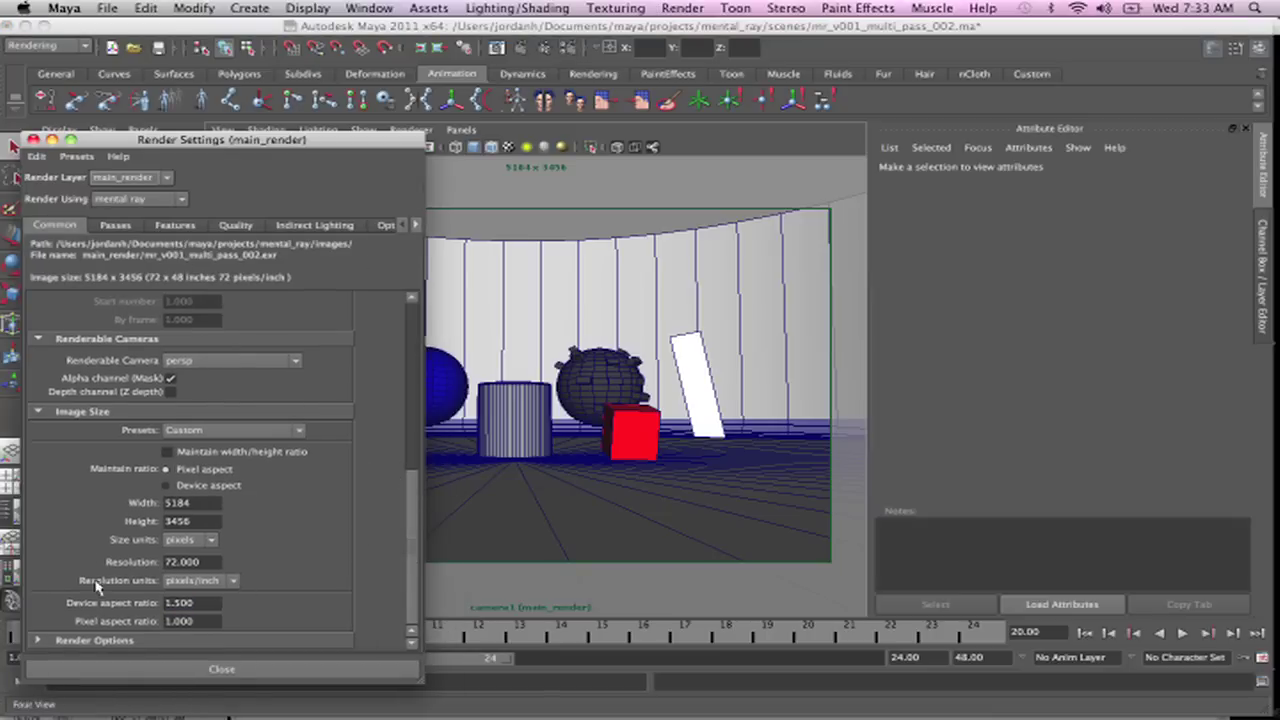
click(172, 601)
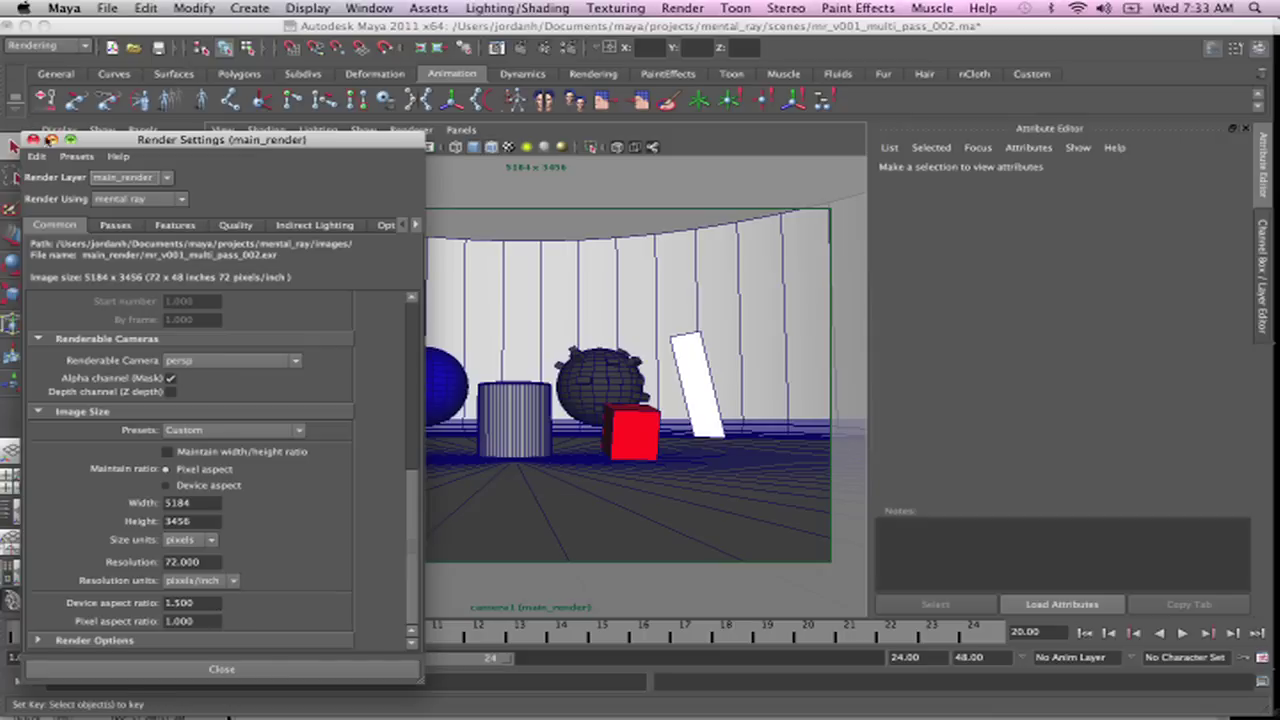
click(34, 139)
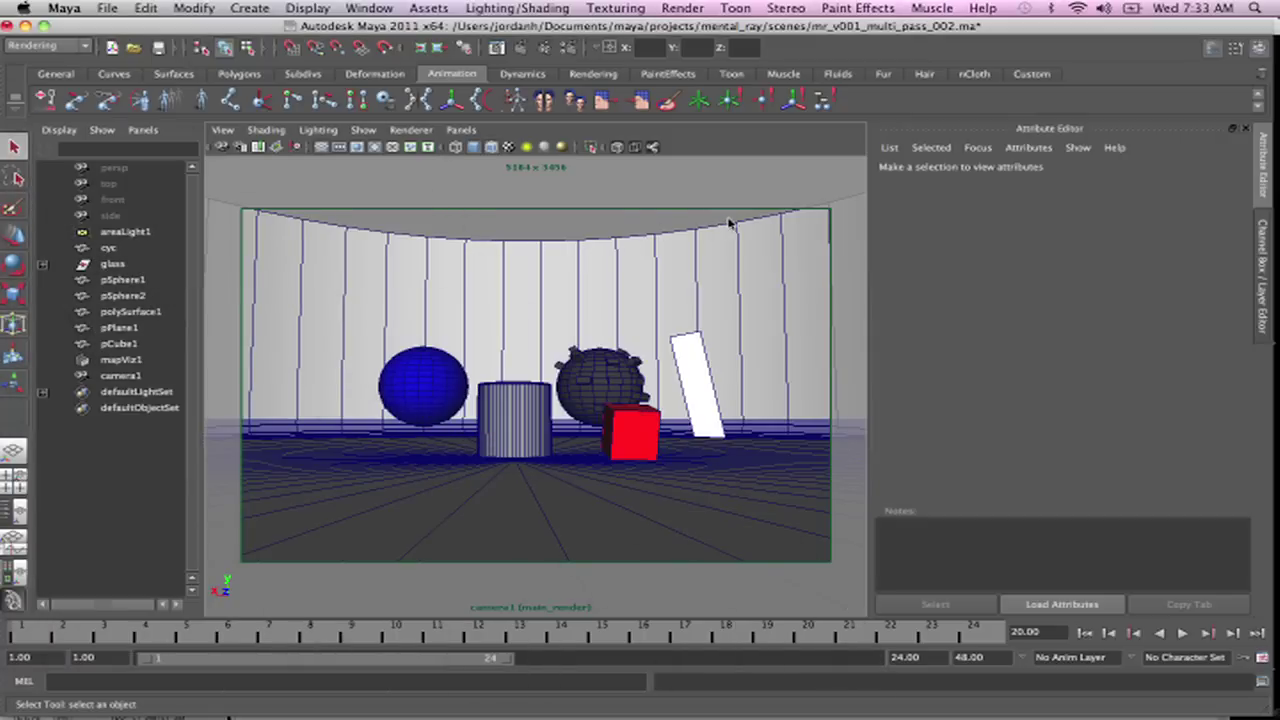
Hide the scene geometry in the camera1 view and set camera1's film aspect ratio to 1.5
drag(741, 226, 368, 486)
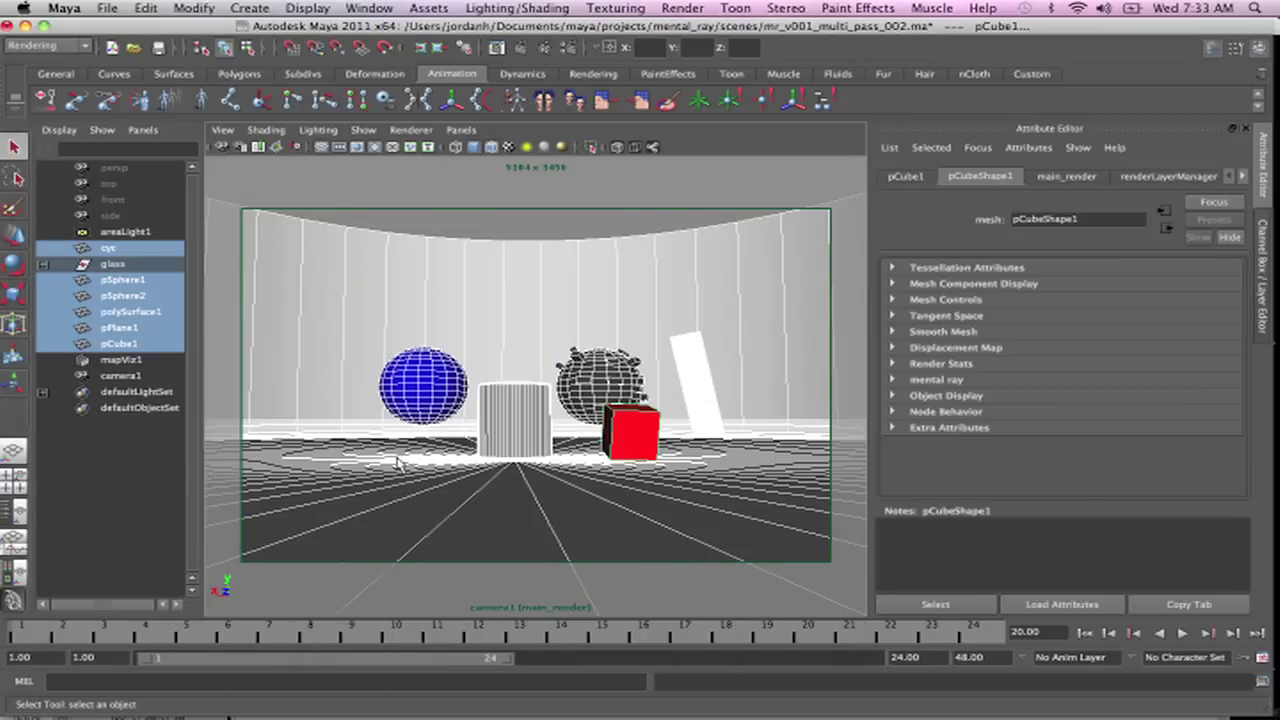
key(ctrl+h)
click(130, 376)
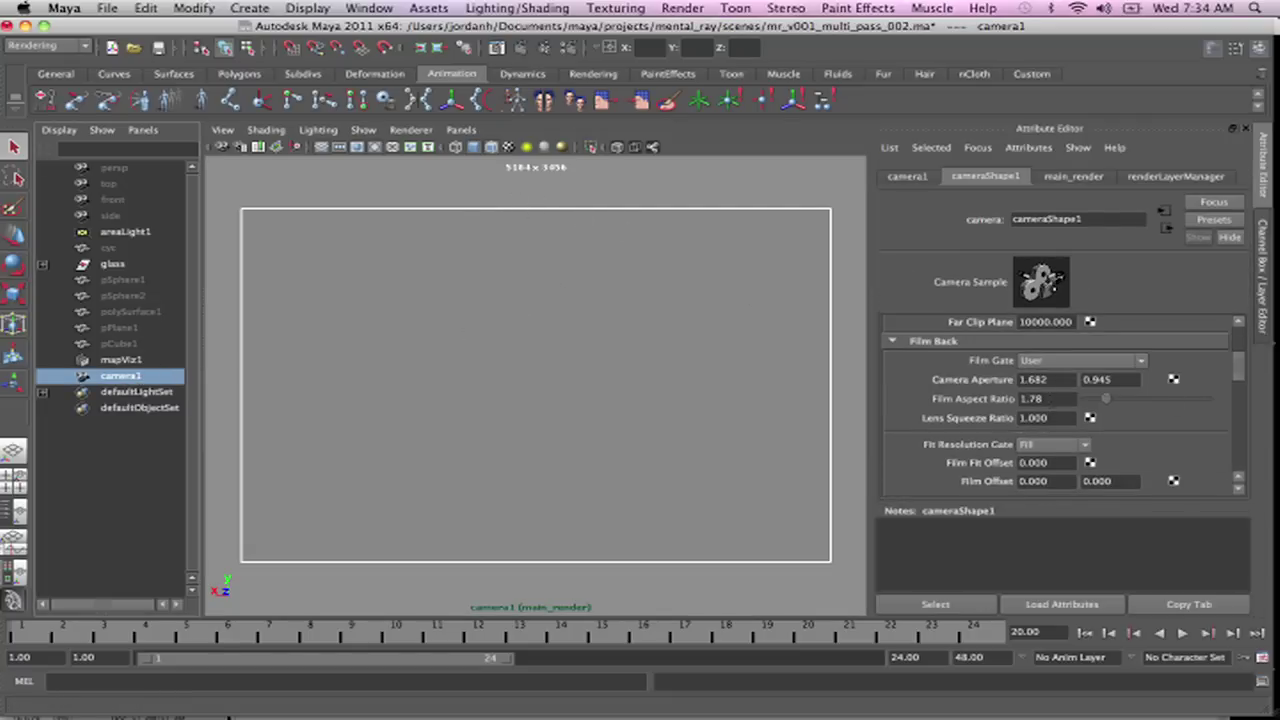
click(1048, 399)
text(1.5)
key(Tab)
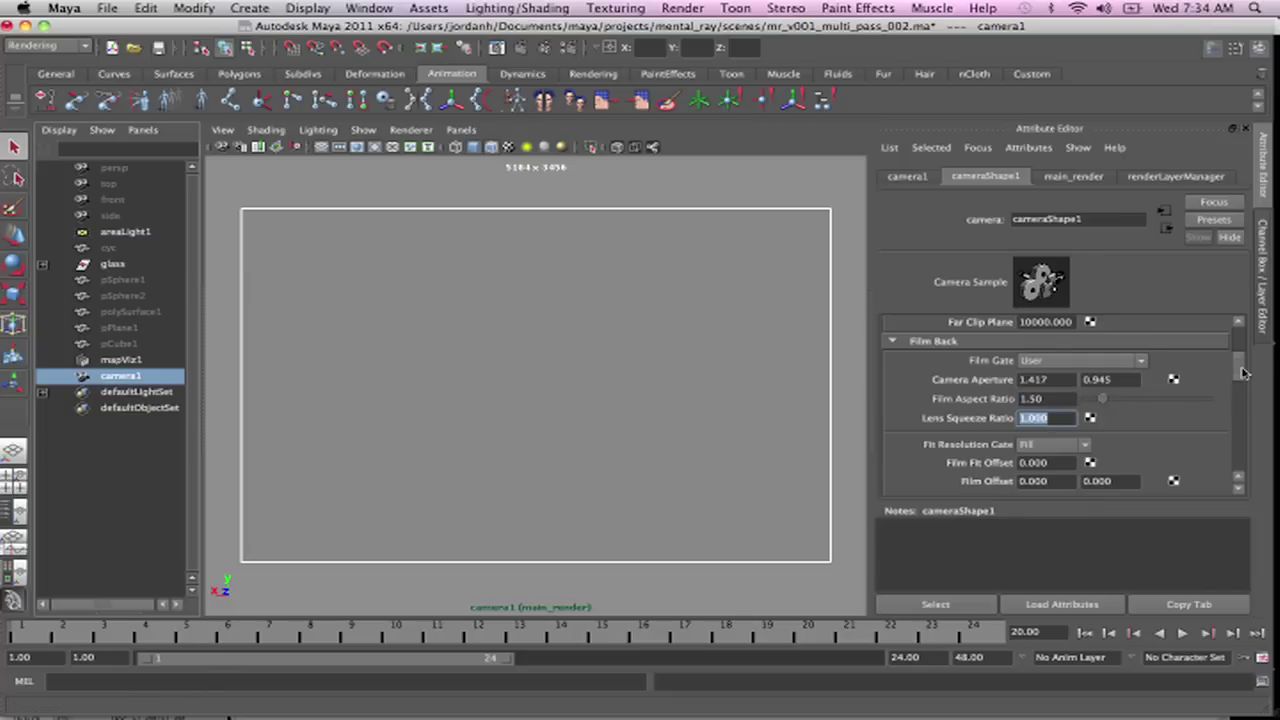
Create an image plane from camera1's Environment attributes and compare the film gate and resolution gate against it
drag(1243, 373, 1243, 450)
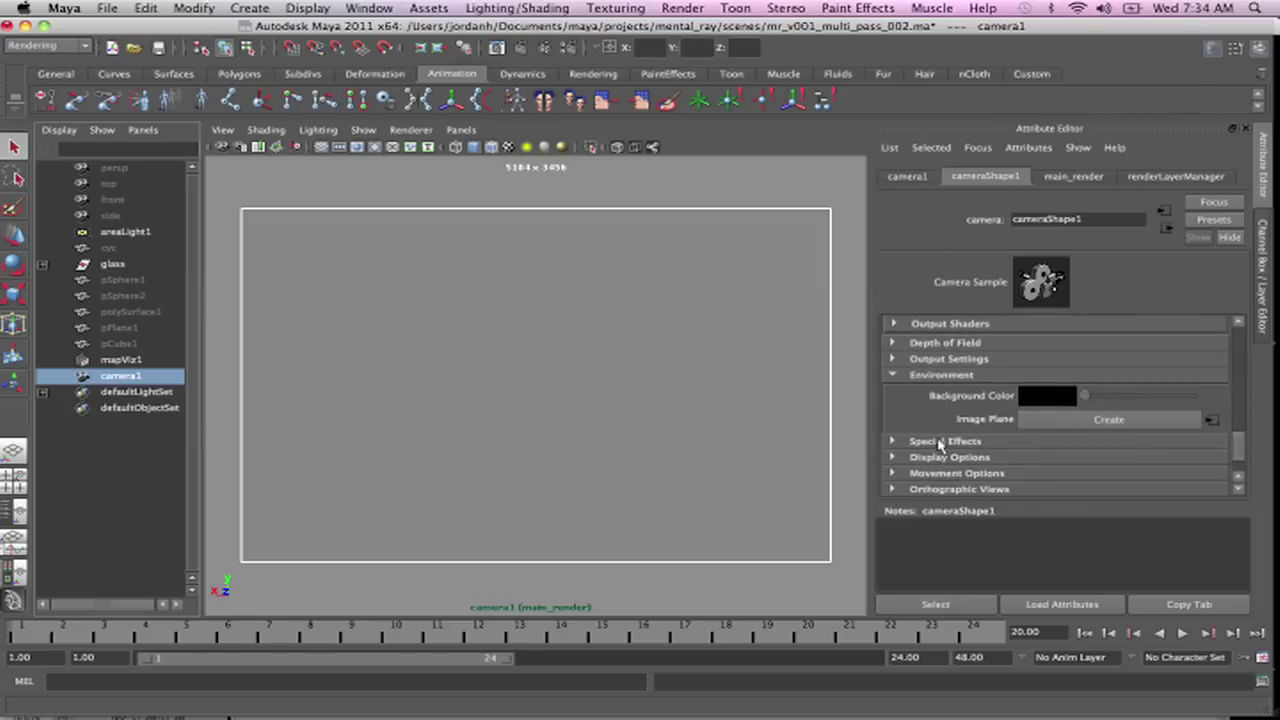
click(1108, 419)
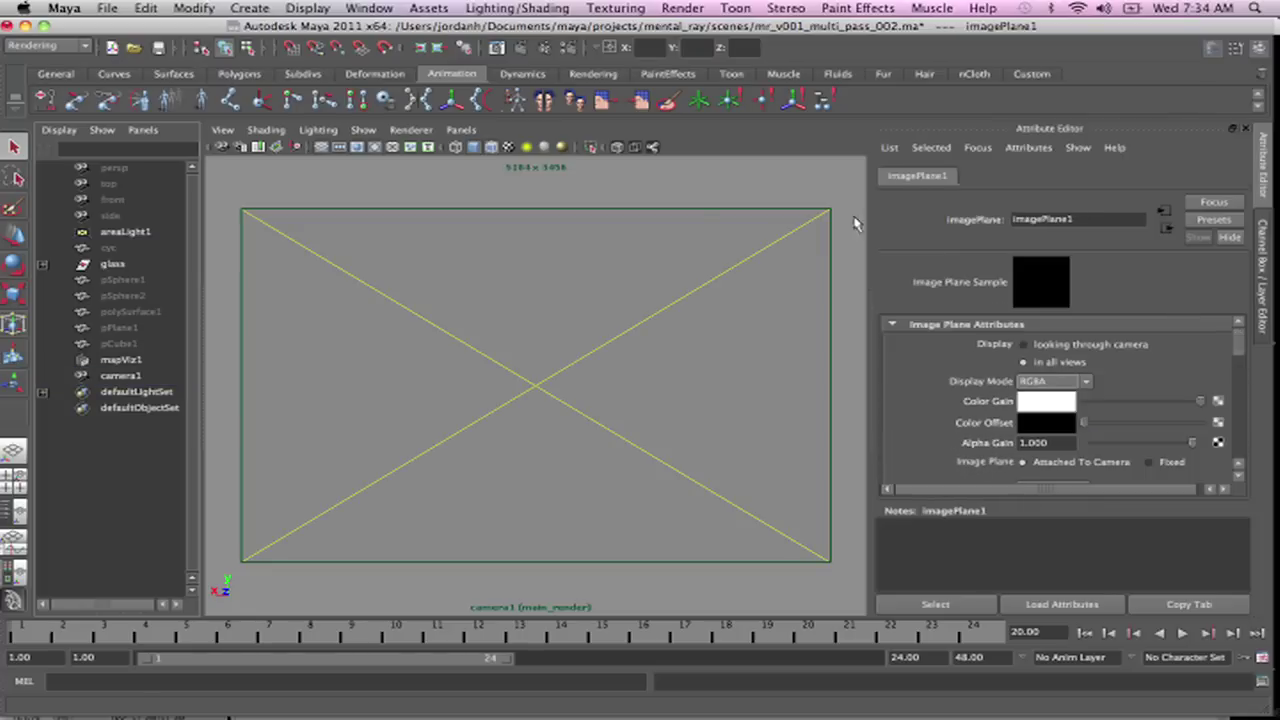
click(222, 131)
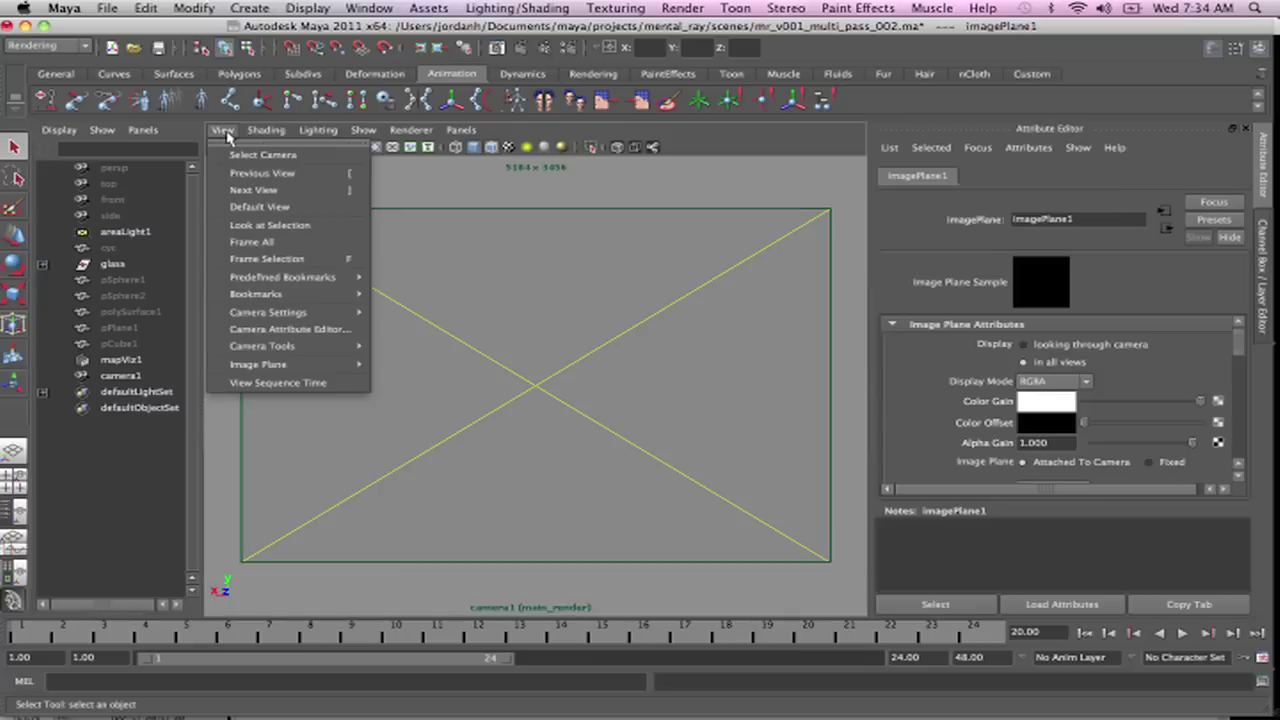
mouse_move(262, 314)
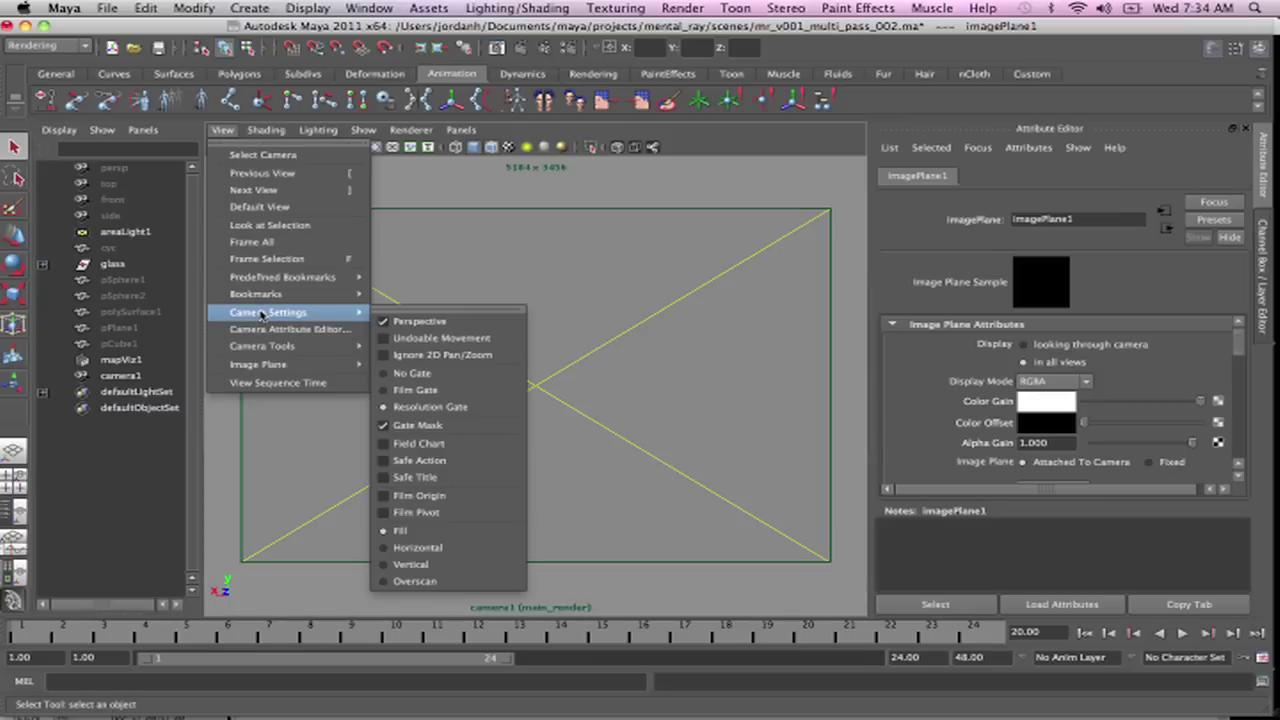
click(422, 390)
click(222, 131)
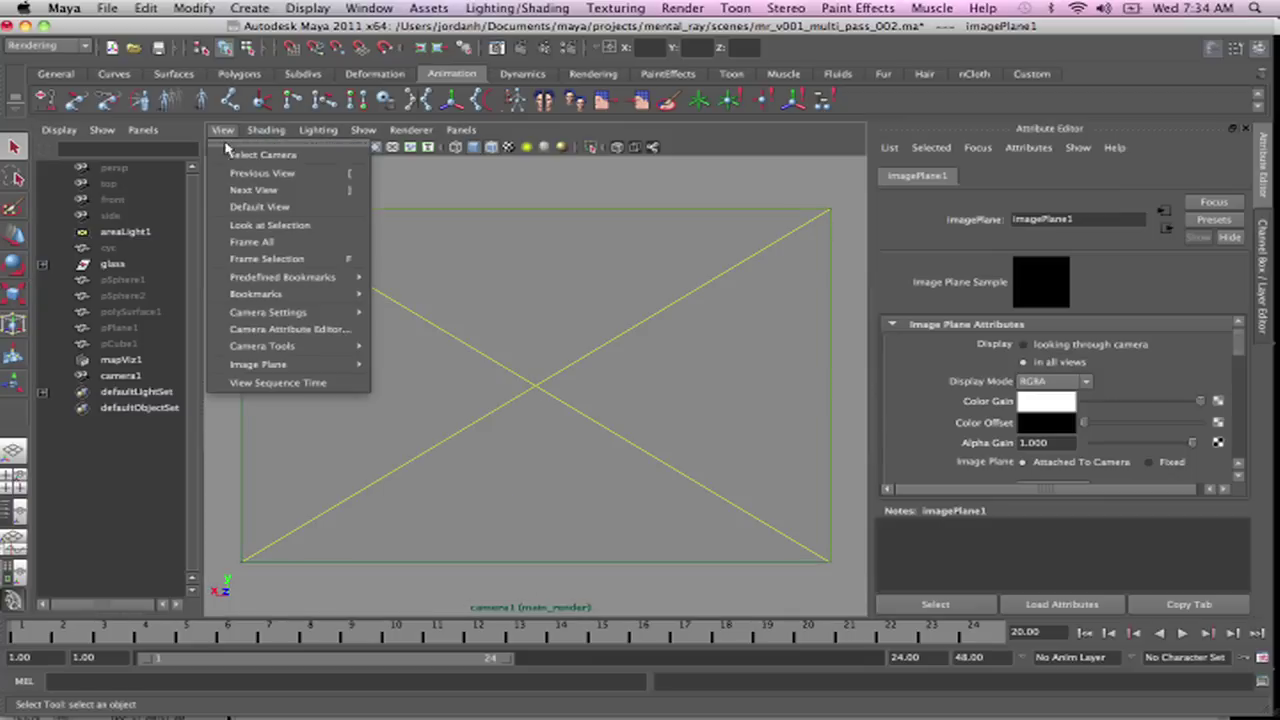
mouse_move(238, 313)
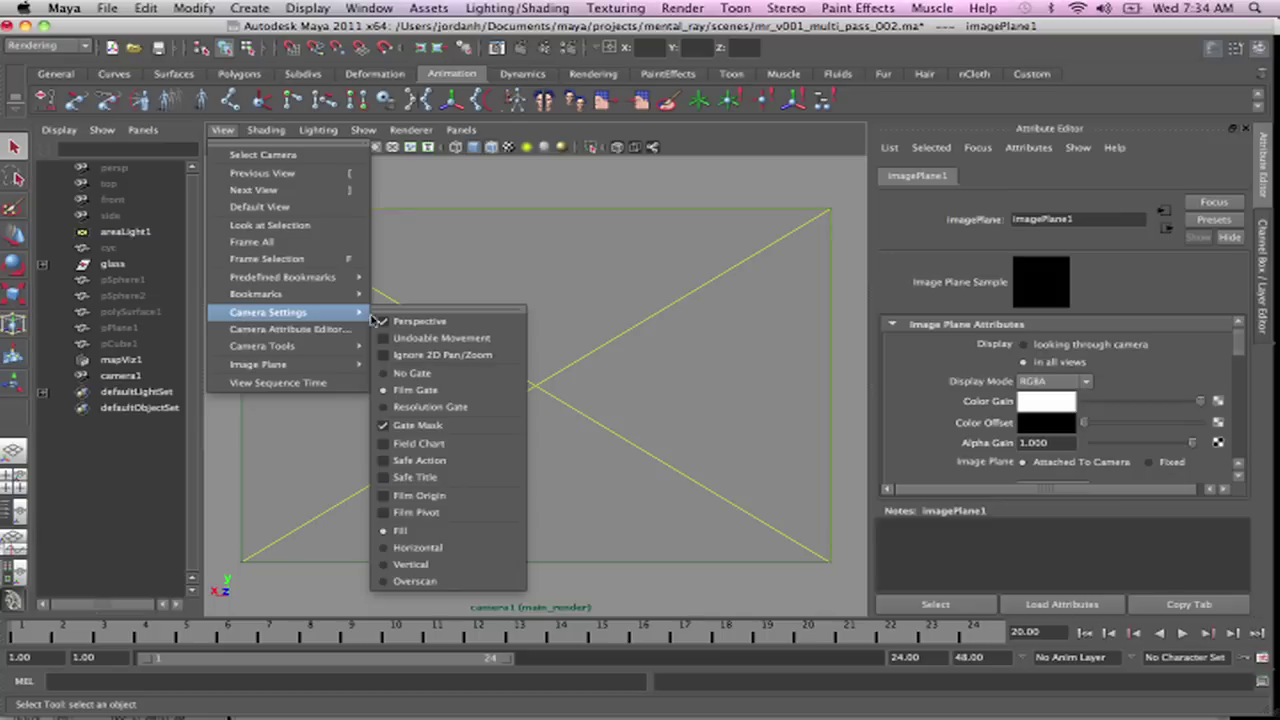
click(398, 408)
Load shot_01.jpg from the Desktop as the image of camera1's image plane
drag(1240, 349, 1238, 375)
click(1213, 376)
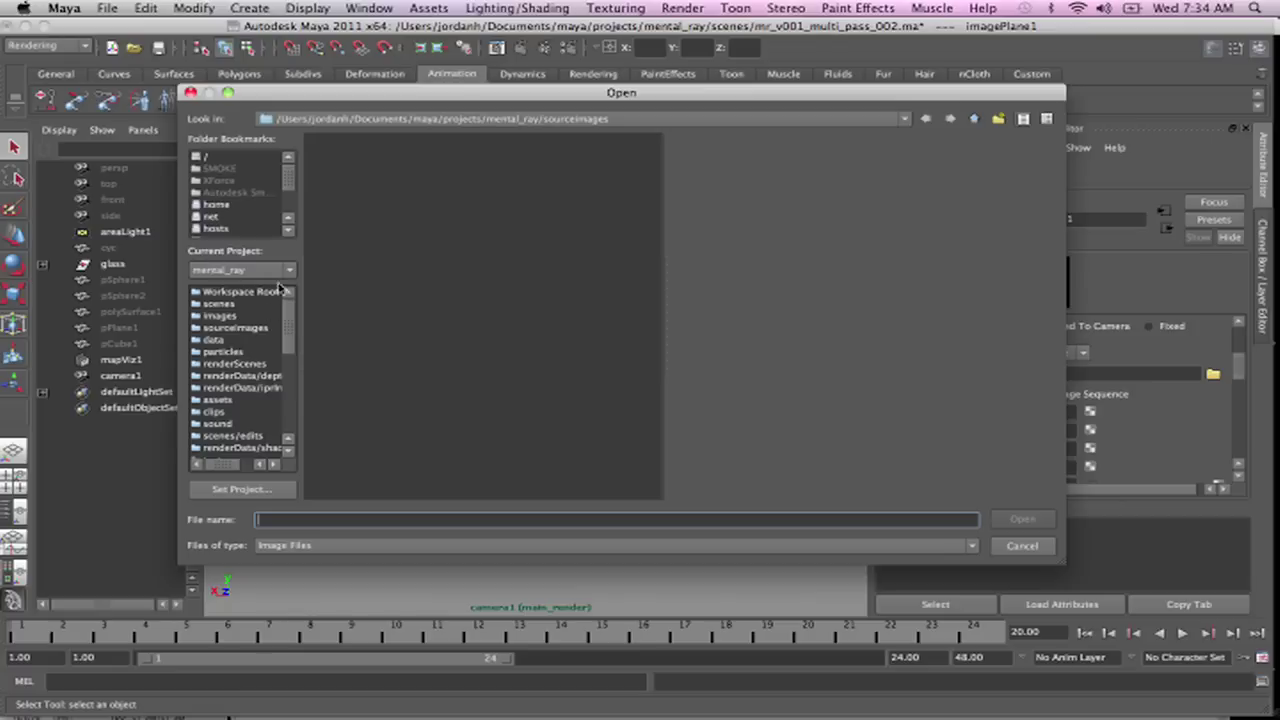
drag(288, 190, 286, 209)
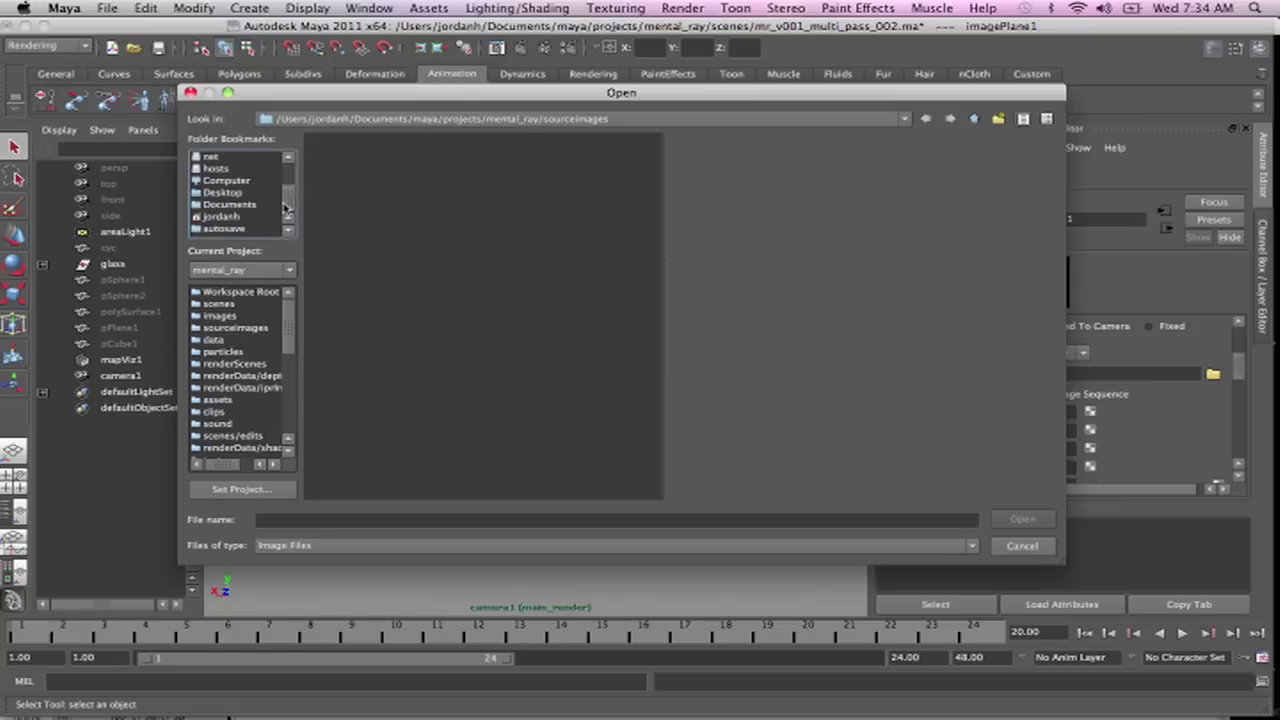
click(222, 192)
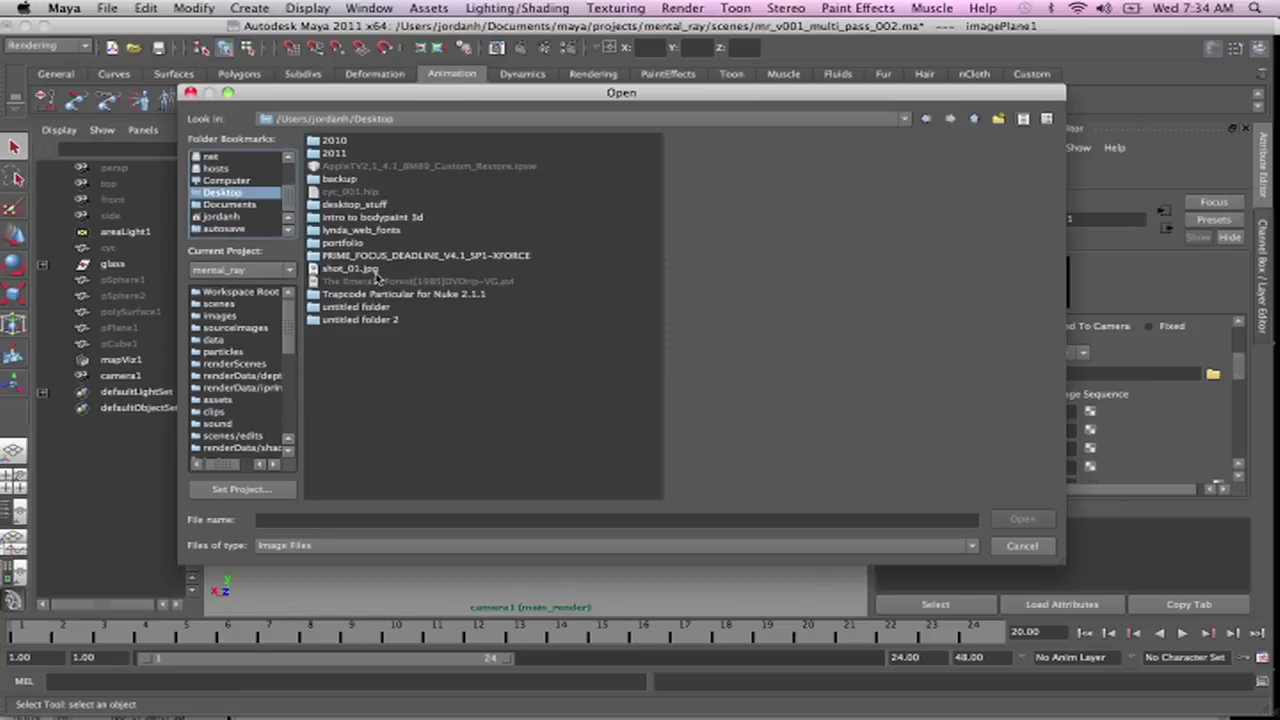
click(350, 269)
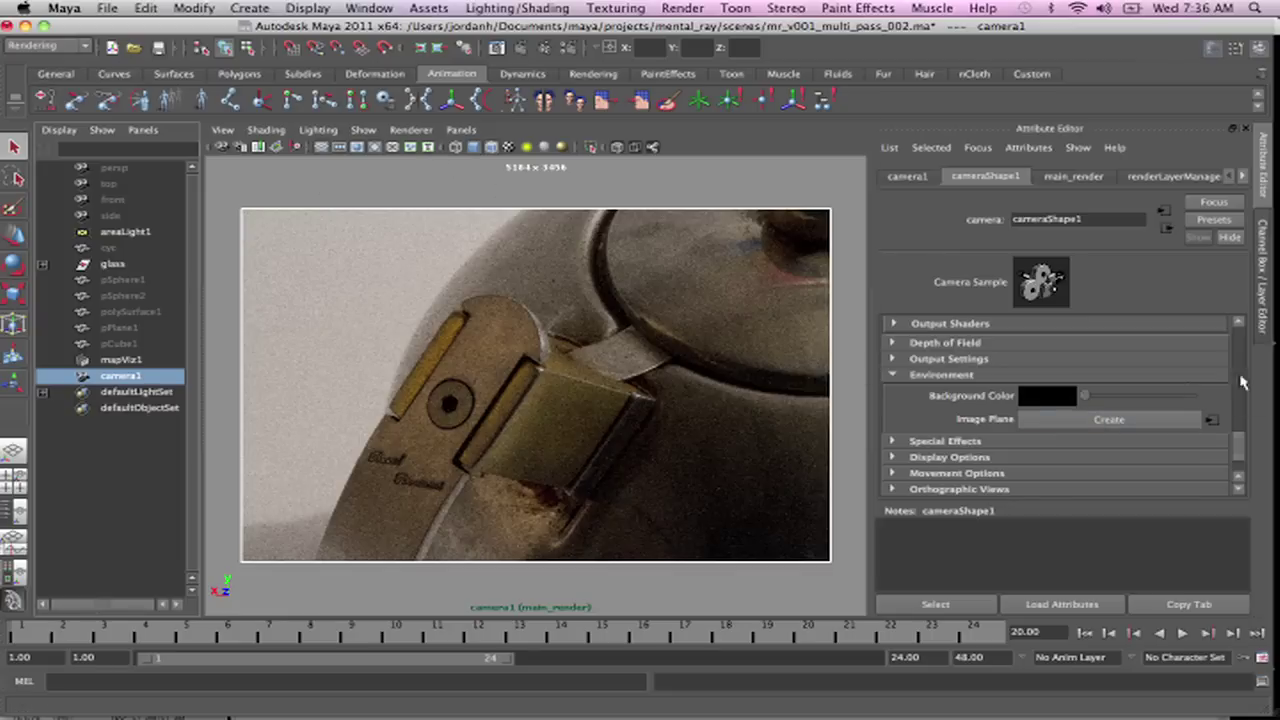
Undo the image plane's image loading and creation, and show the hidden scene geometry again
key(ctrl+z)
key(ctrl+z)
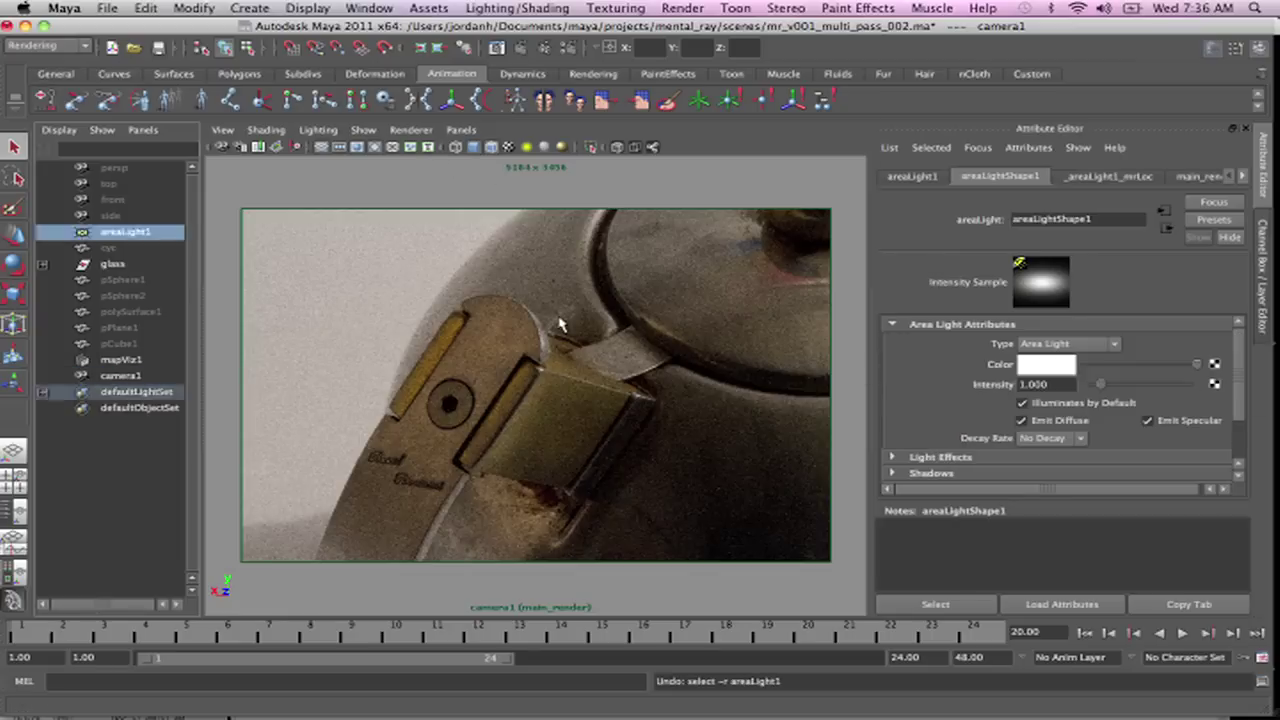
key(ctrl+z)
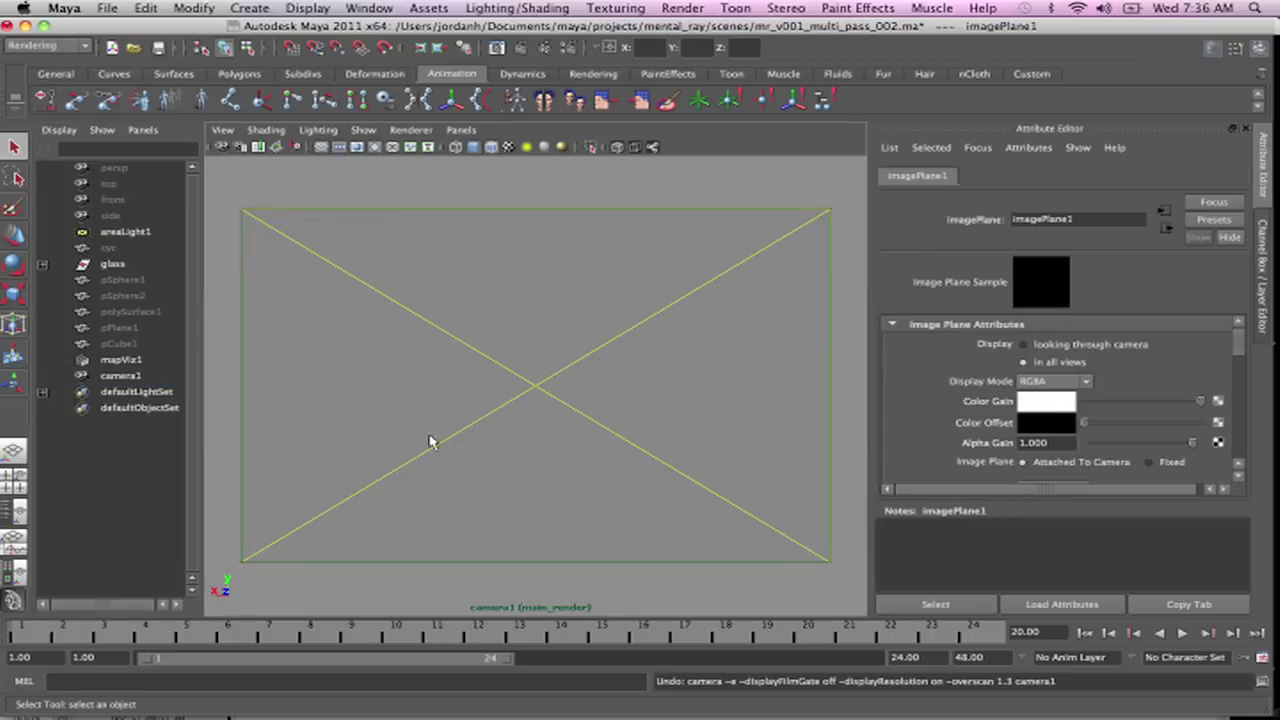
key(ctrl+z)
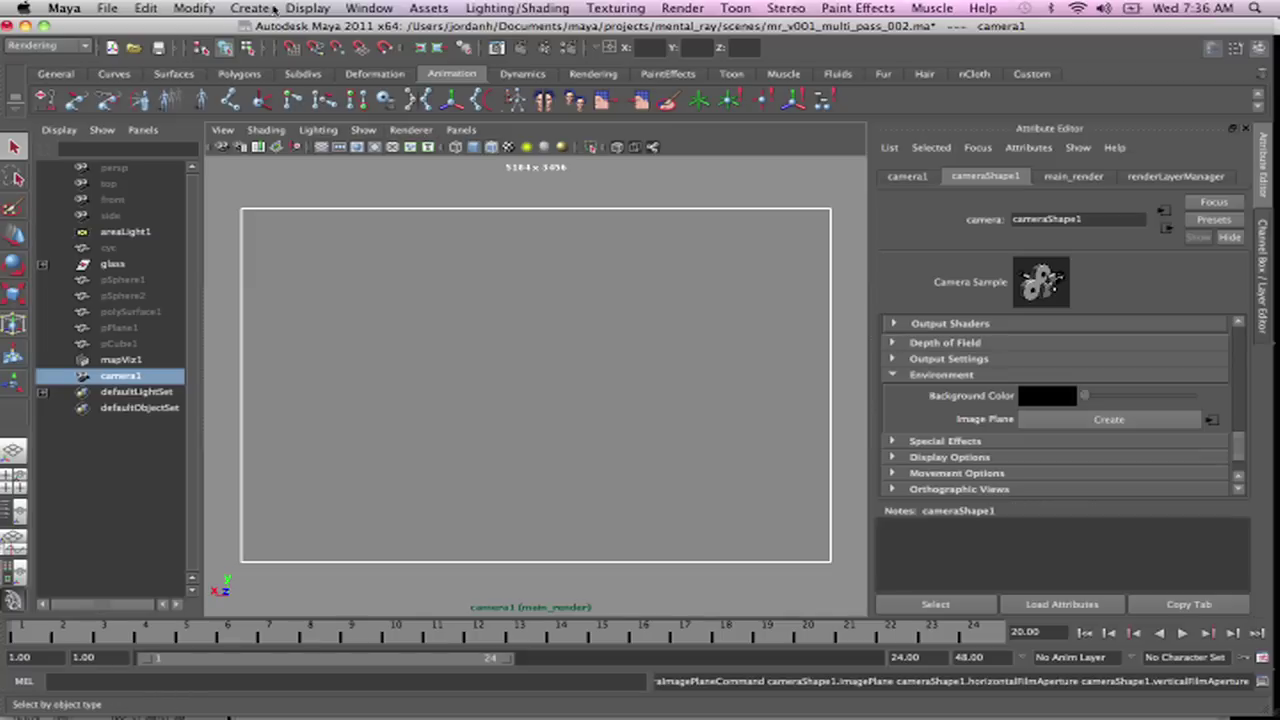
click(305, 9)
mouse_move(440, 105)
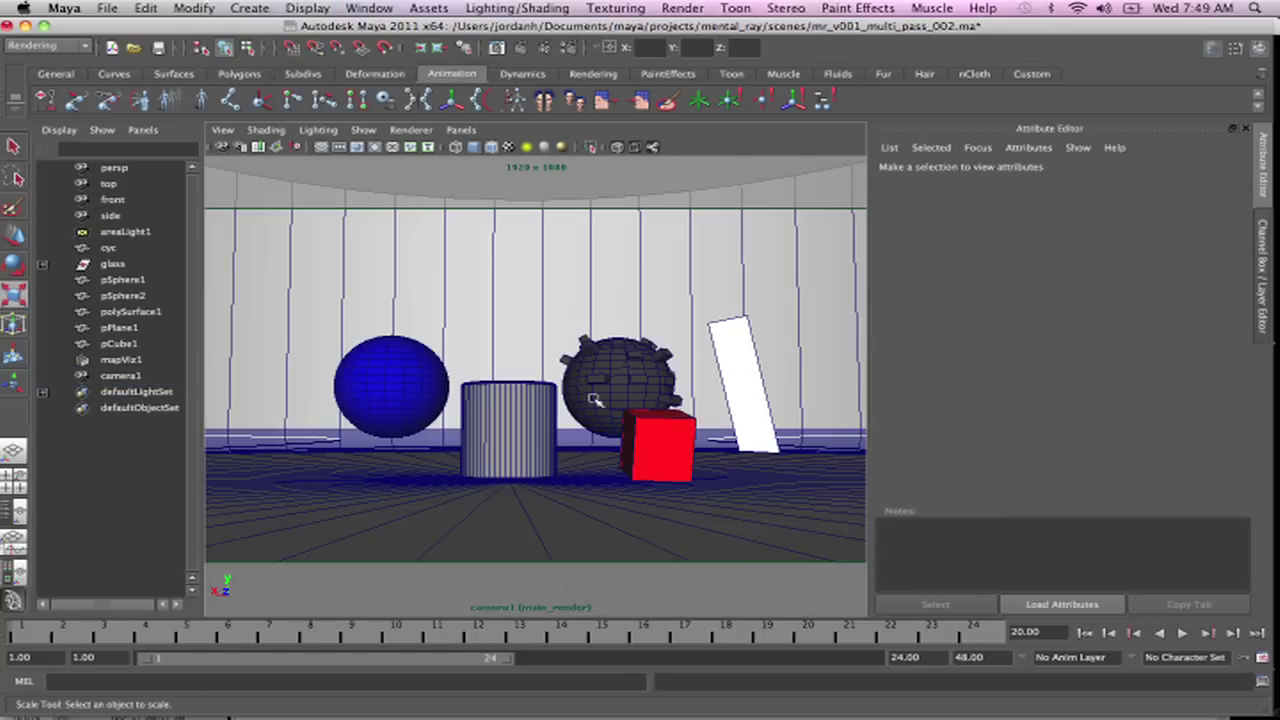
Select camera1 and change its focal length interactively to about 69.1
click(112, 376)
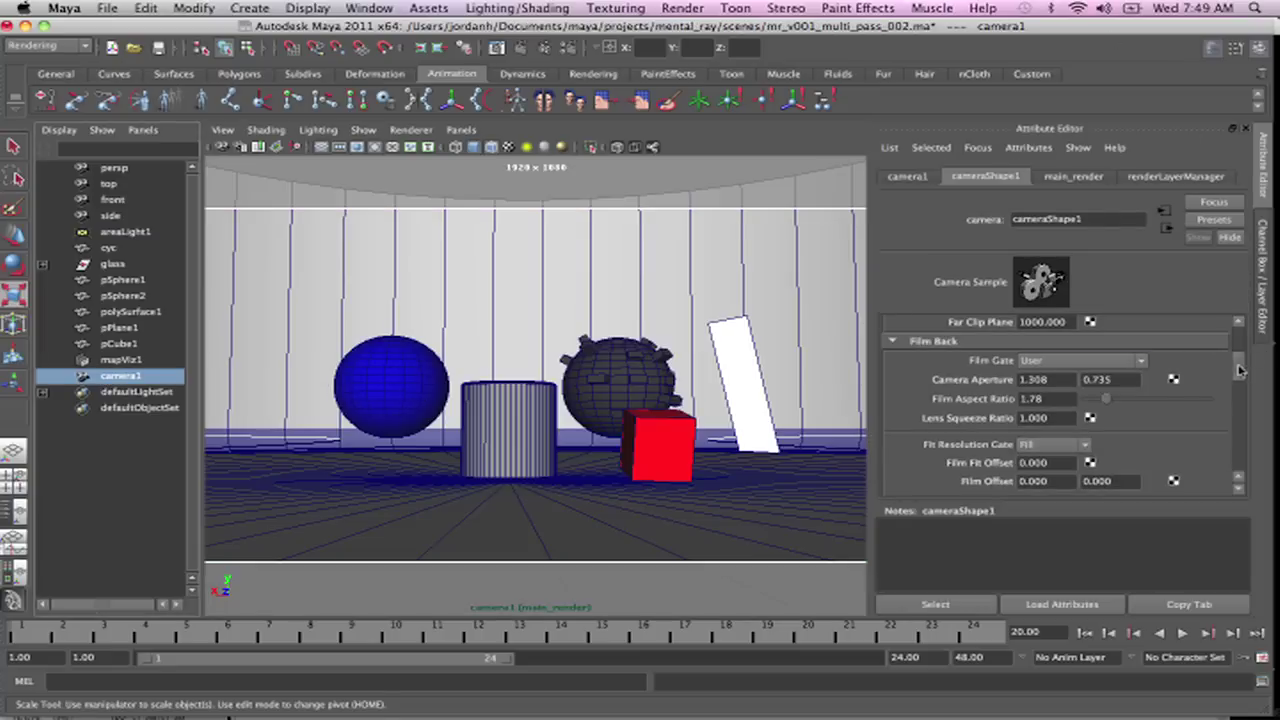
drag(1238, 370, 1238, 345)
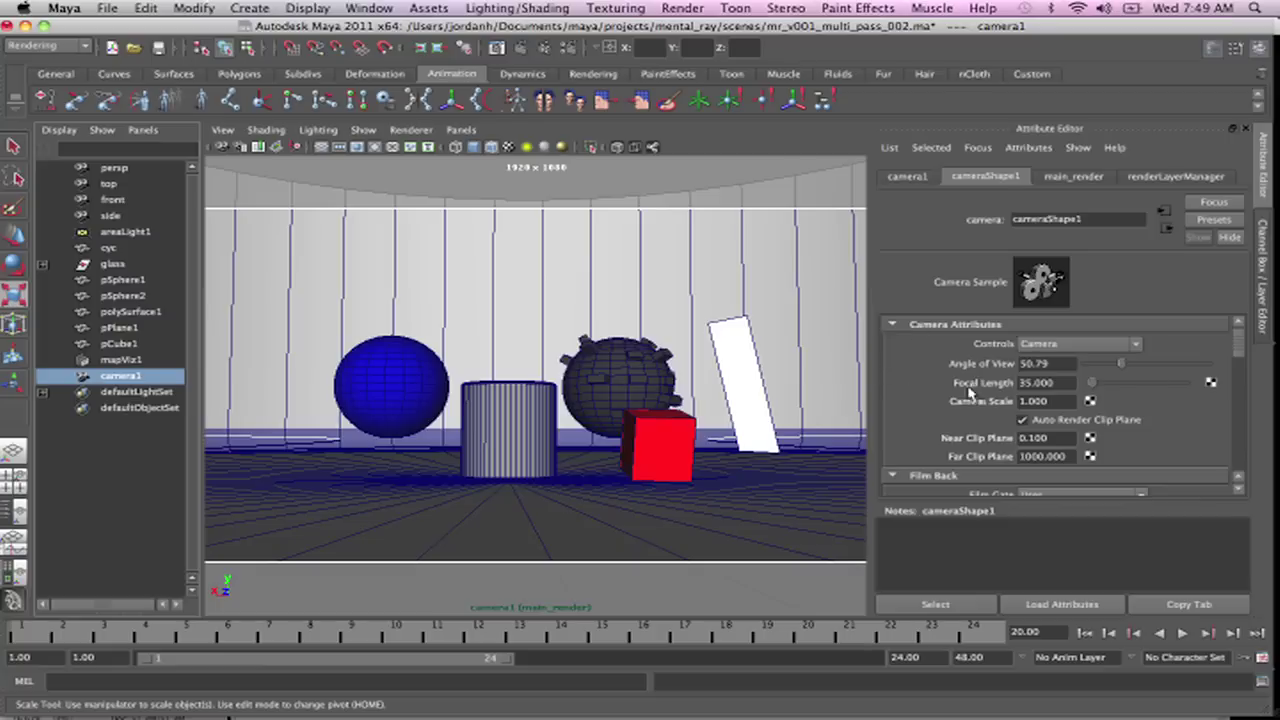
drag(1093, 390, 1093, 390)
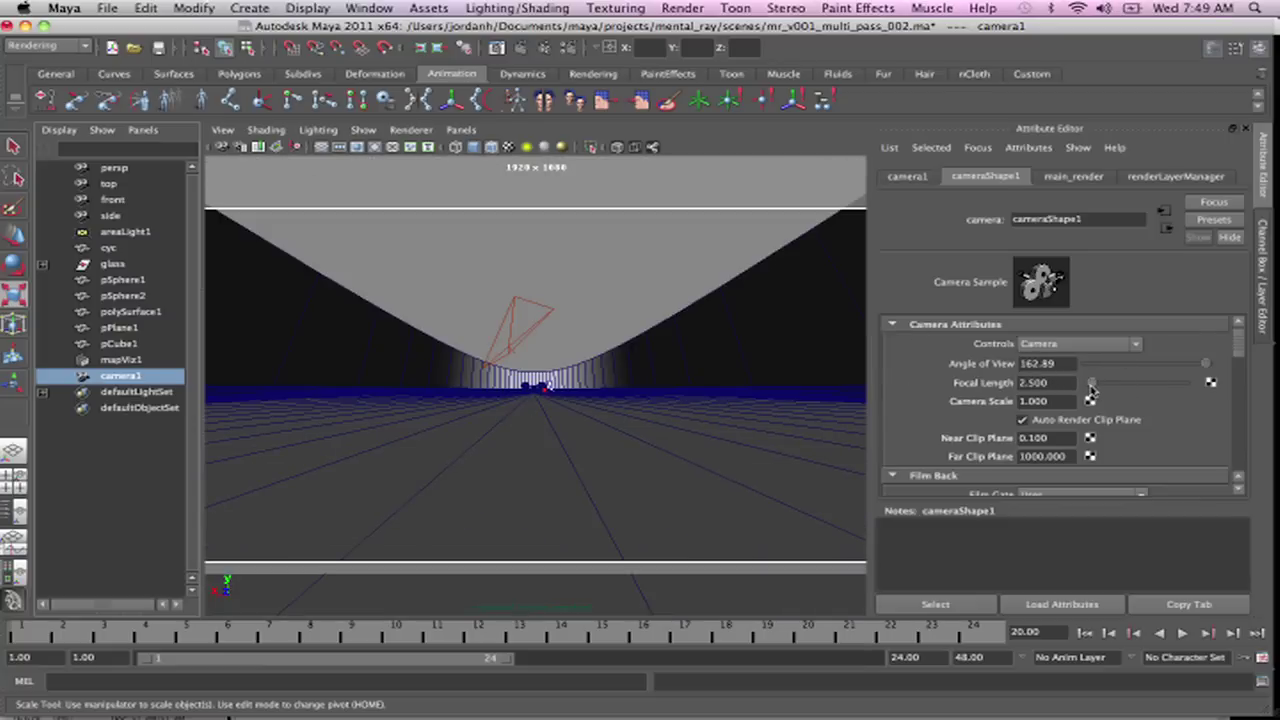
drag(1091, 392, 1094, 390)
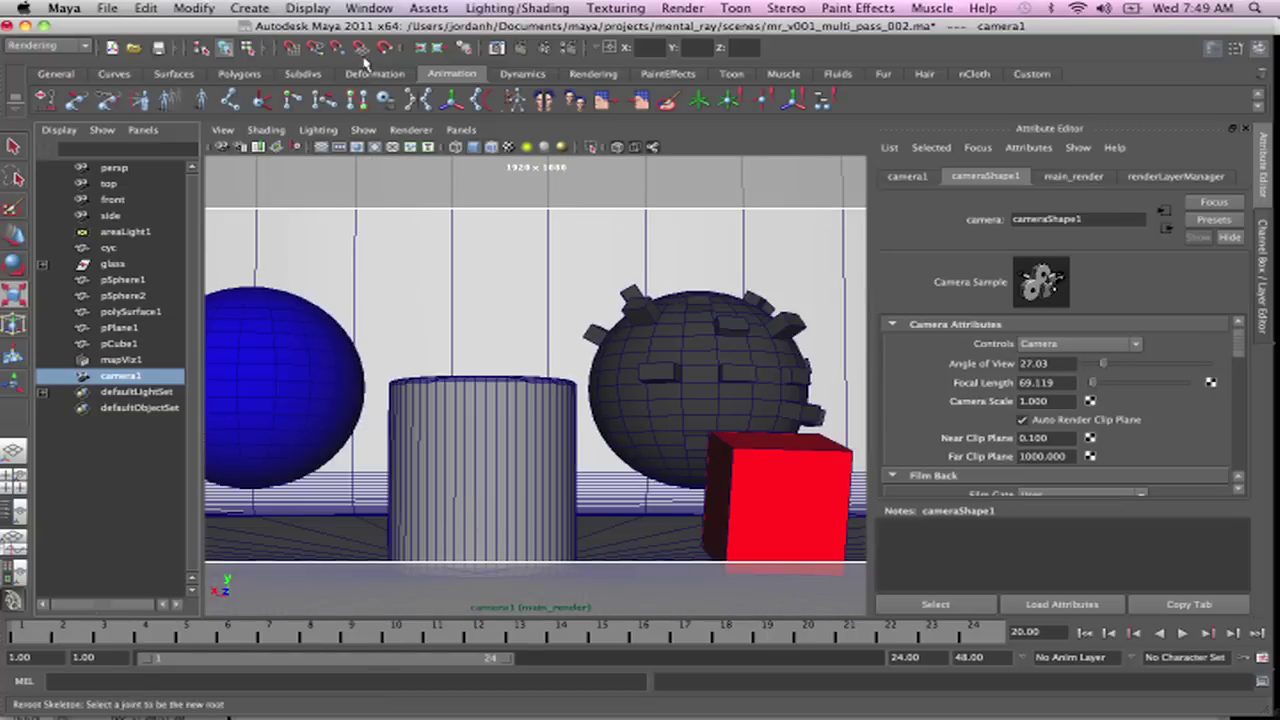
Display the clipping planes manipulator for camera1
click(305, 9)
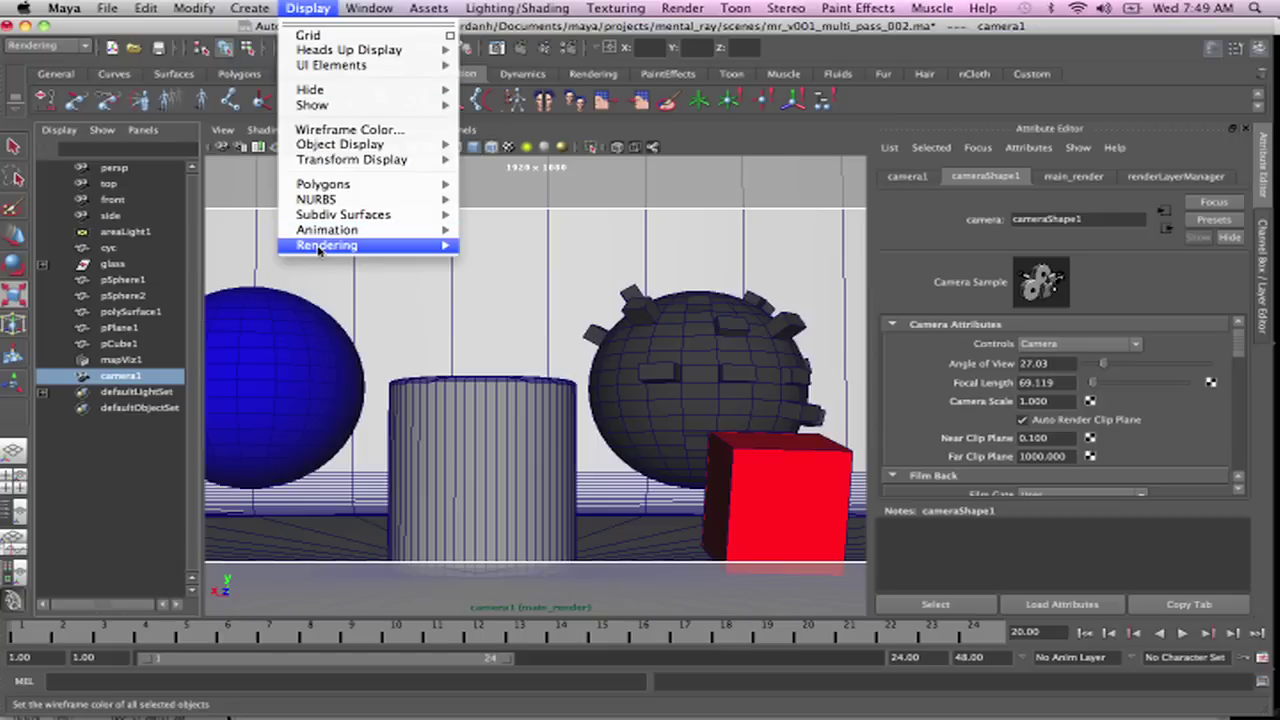
mouse_move(320, 245)
mouse_move(680, 257)
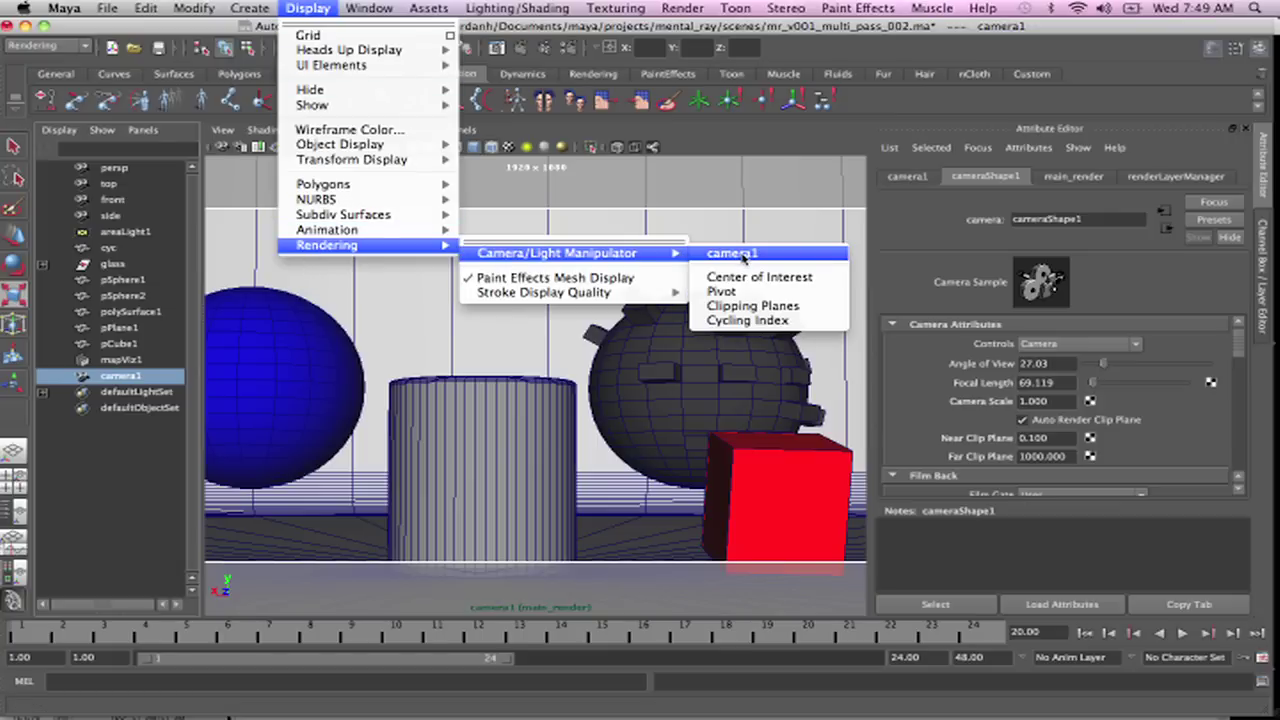
click(743, 311)
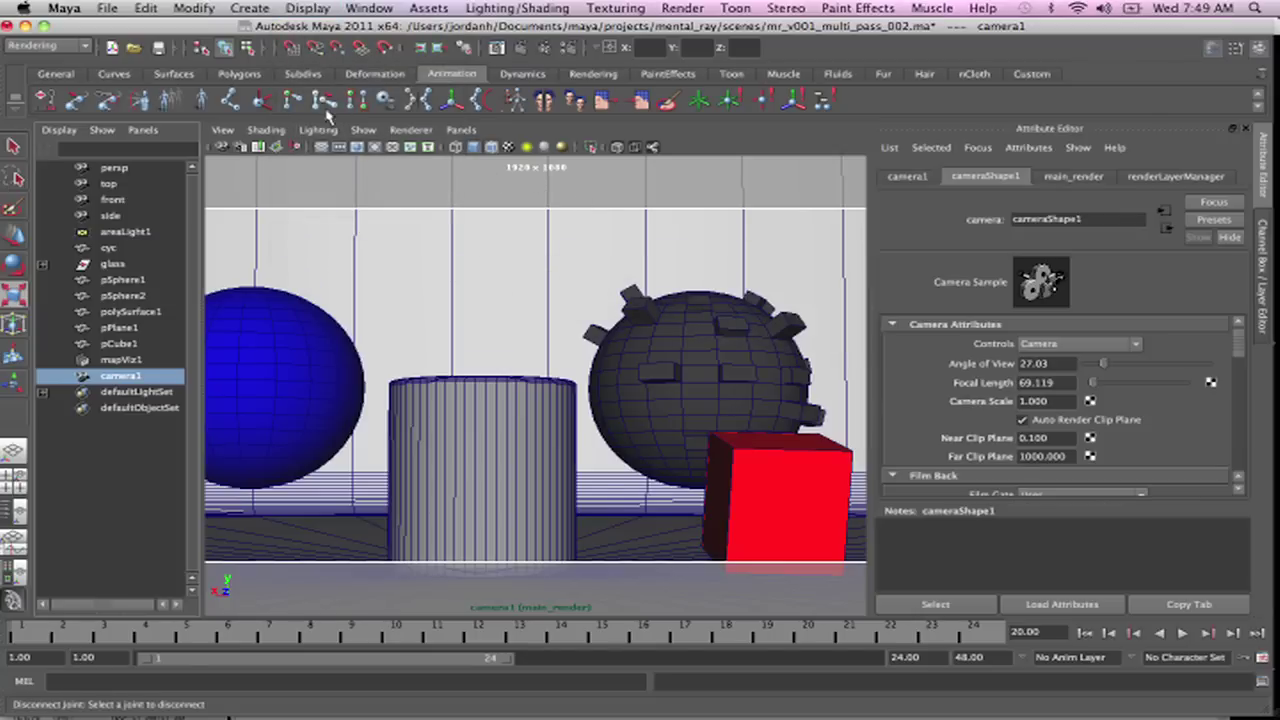
Switch the viewport to wireframe and view the scene from the top to examine camera1's viewing cone
click(266, 130)
click(272, 152)
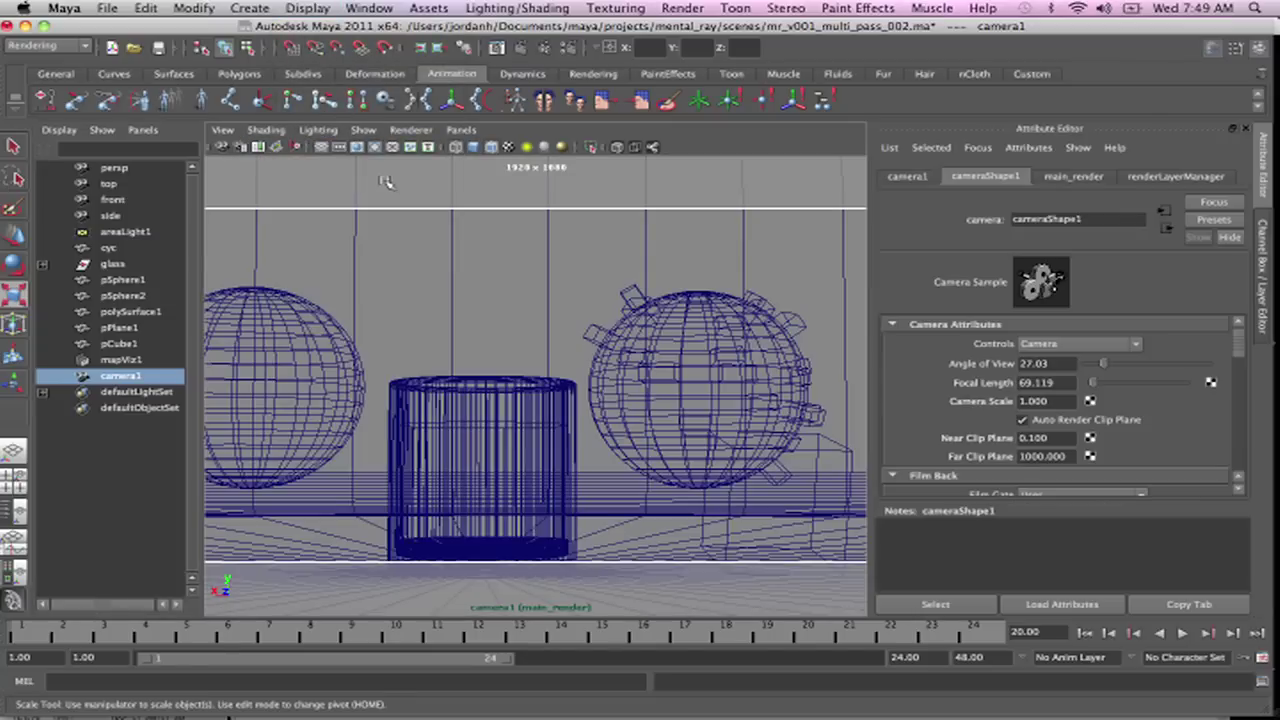
key(space)
drag(386, 181, 348, 180)
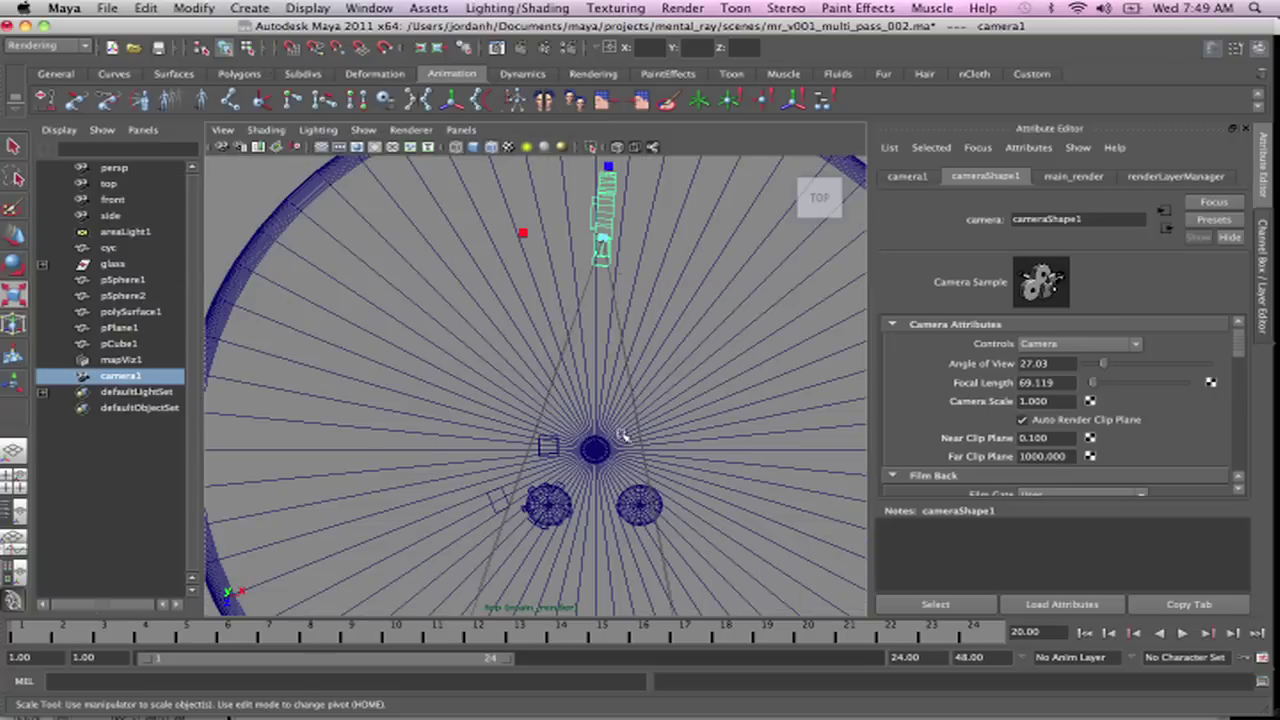
scroll(622, 436, down, 10)
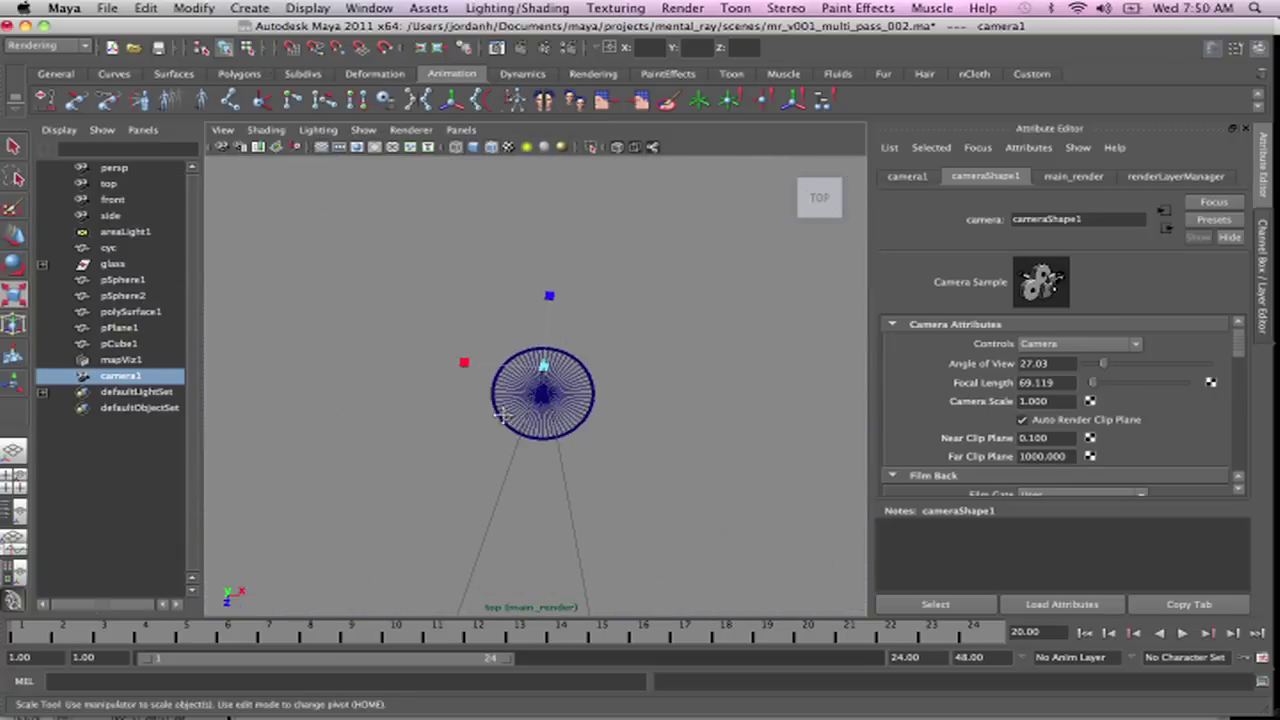
alt+right_drag(502, 415, 440, 498)
alt+middle_drag(440, 498, 443, 415)
alt+right_drag(443, 415, 706, 448)
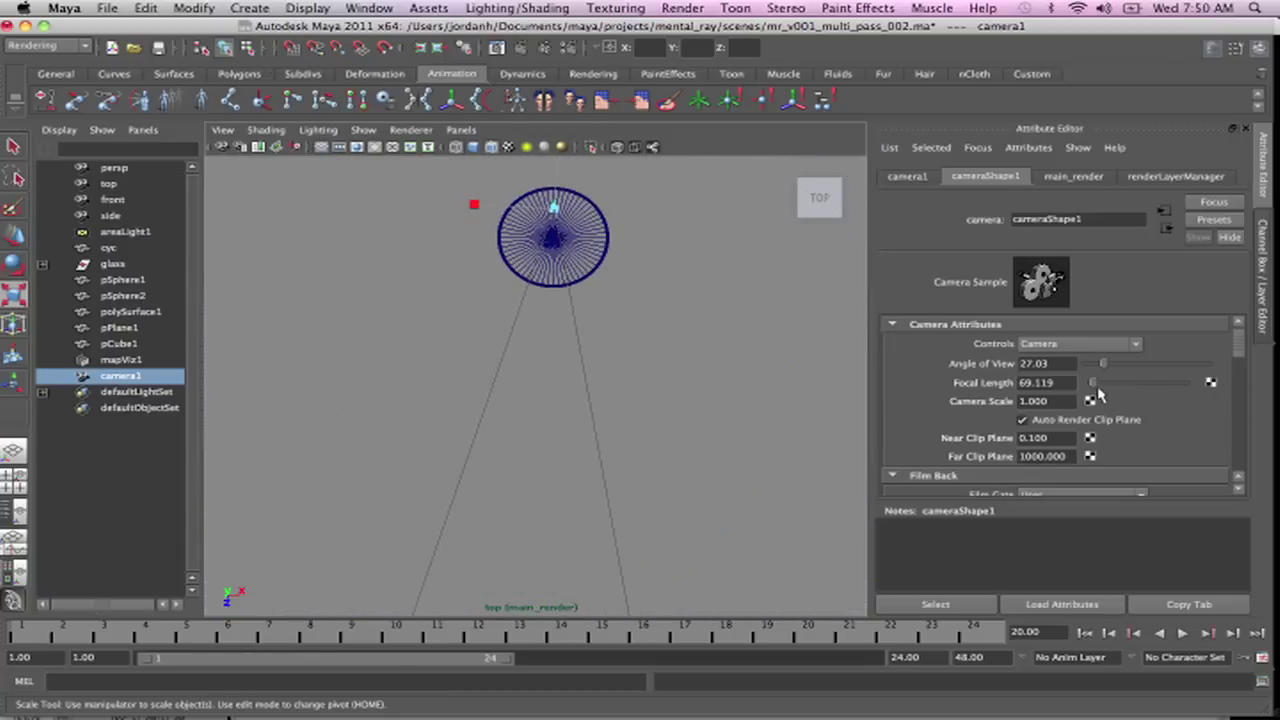
Set camera1's focal length to about 35.8 and its far clip plane to 10, and inspect the clipping range from the top
drag(1094, 388, 1093, 390)
key(z)
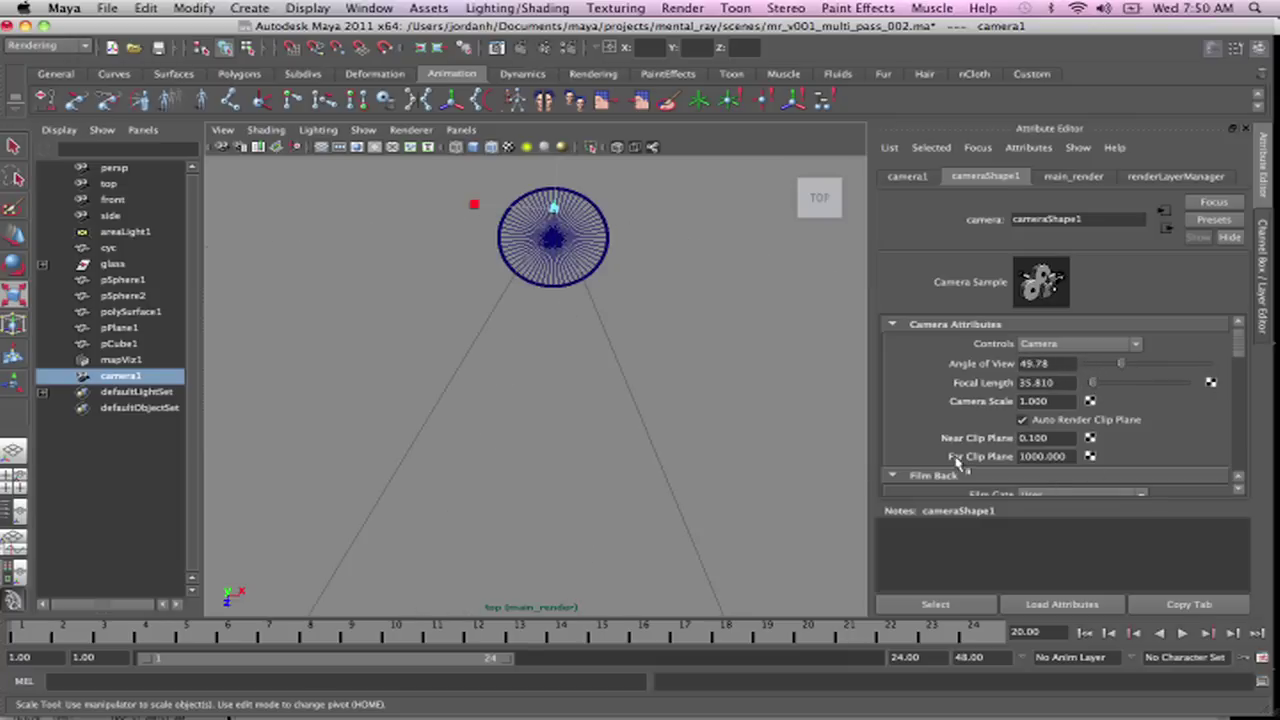
drag(1040, 457, 1012, 460)
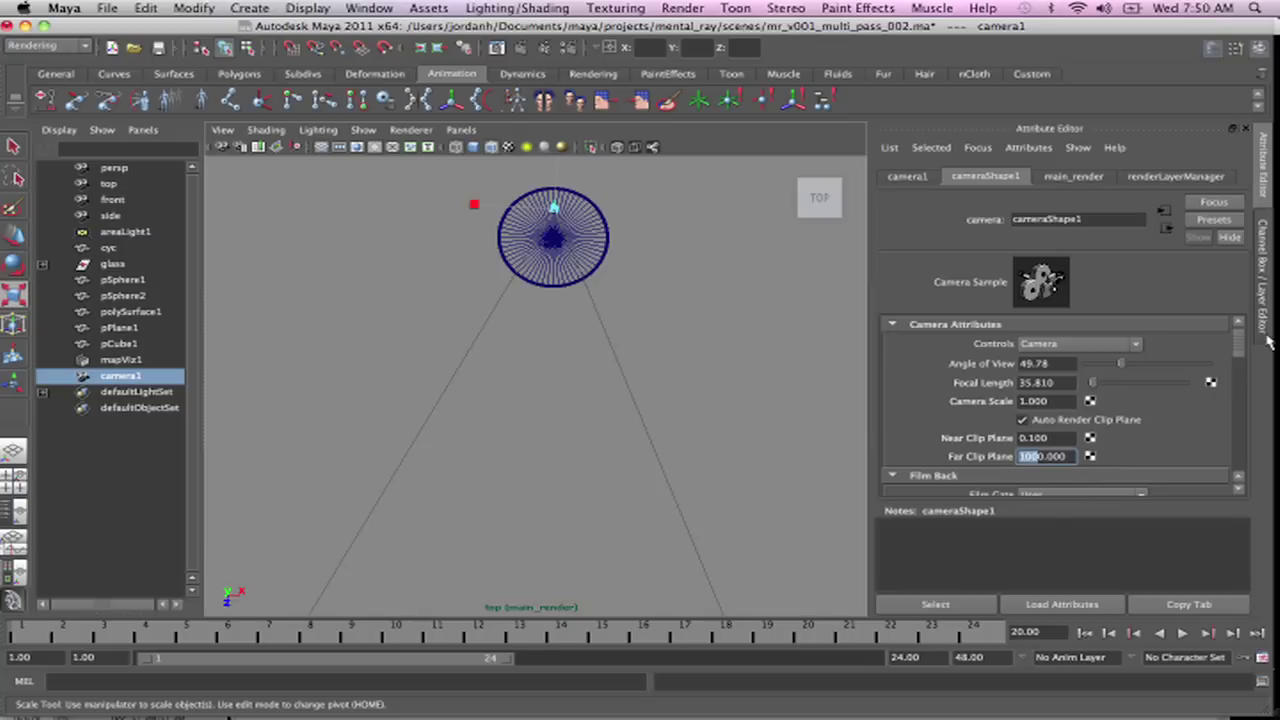
text(10)
scroll(1049, 419, down, 1)
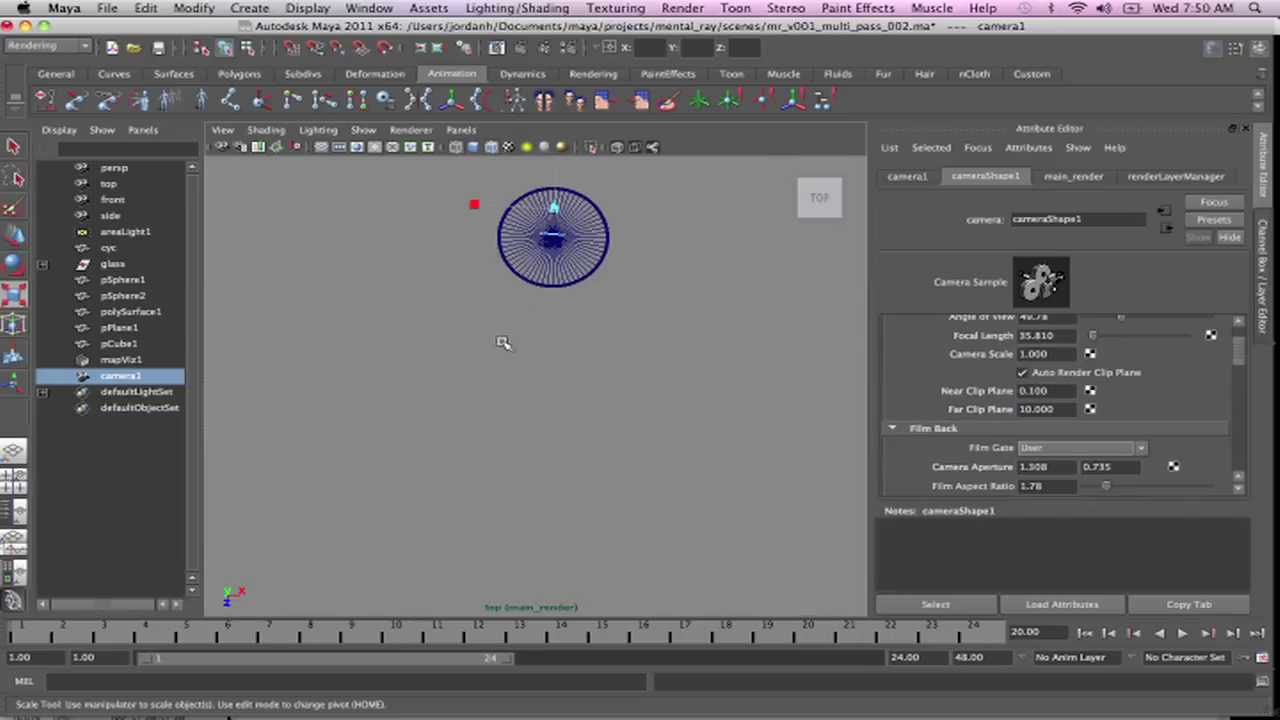
alt+middle_drag(494, 368, 468, 433)
alt+right_drag(468, 433, 880, 405)
alt+middle_drag(647, 337, 606, 498)
alt+right_drag(606, 498, 800, 424)
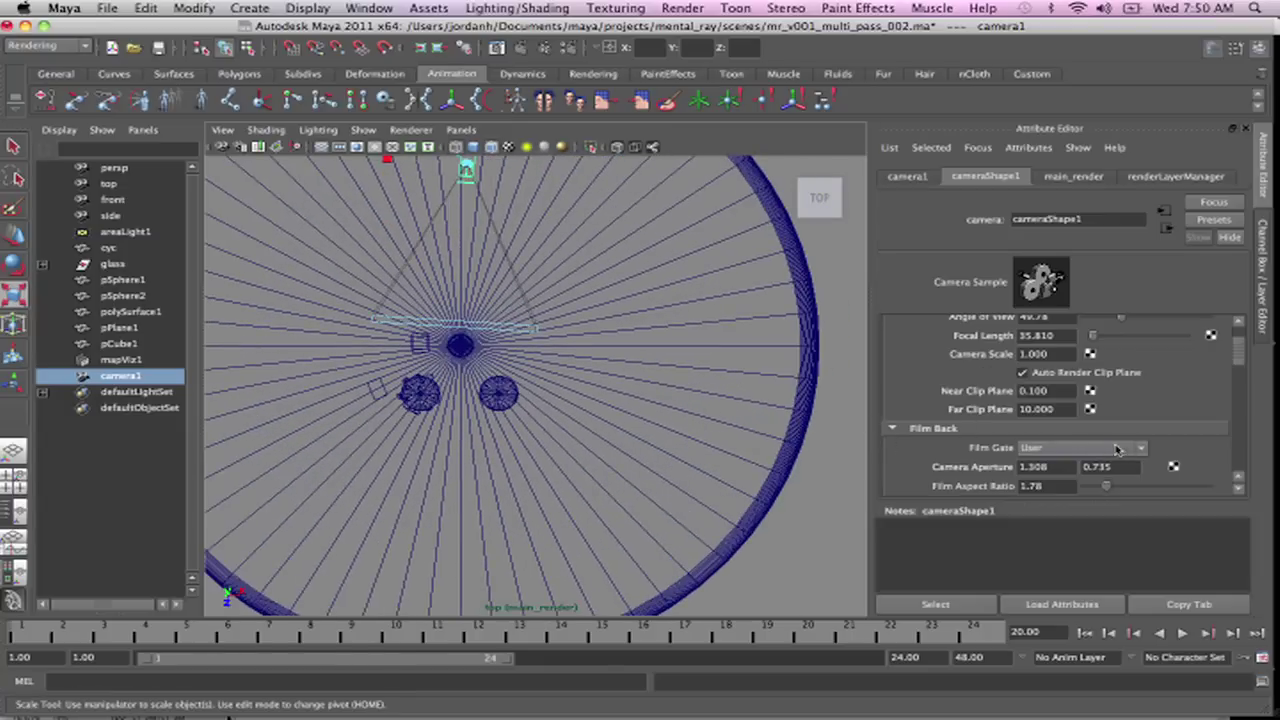
Set camera1's far clip plane to 12 and look through camera1 with shaded display
click(1026, 409)
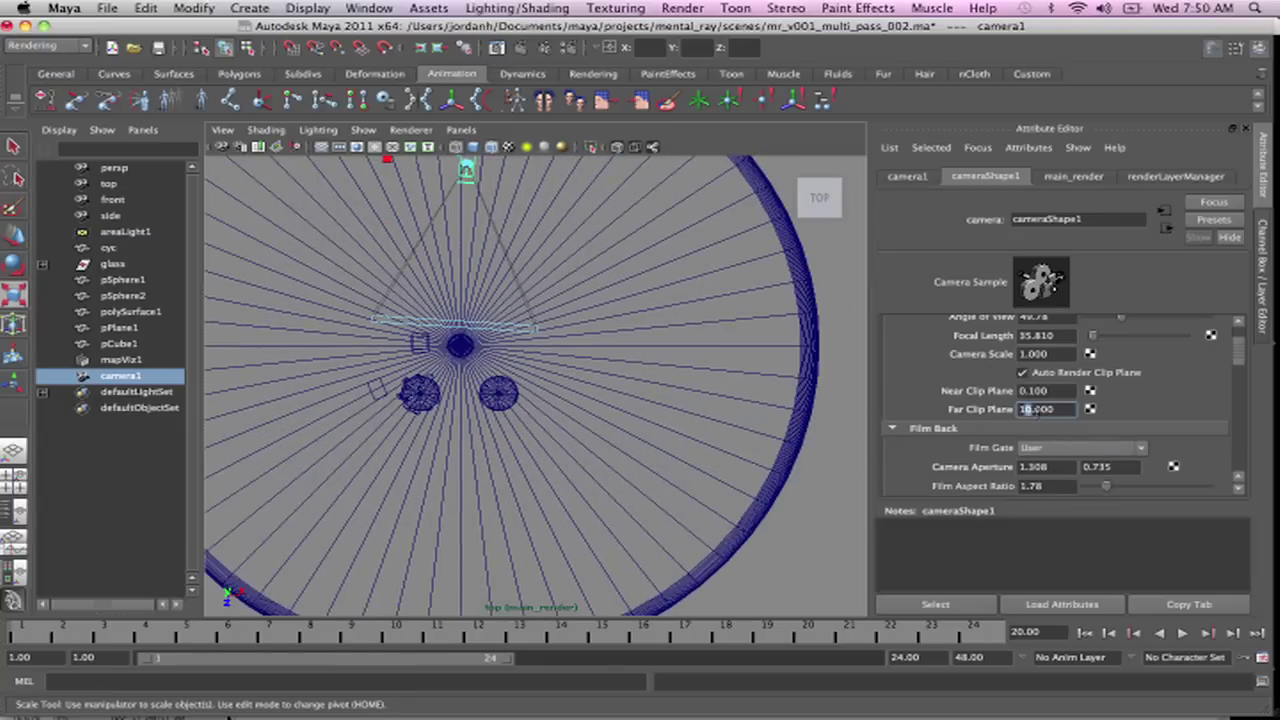
text(12)
key(Return)
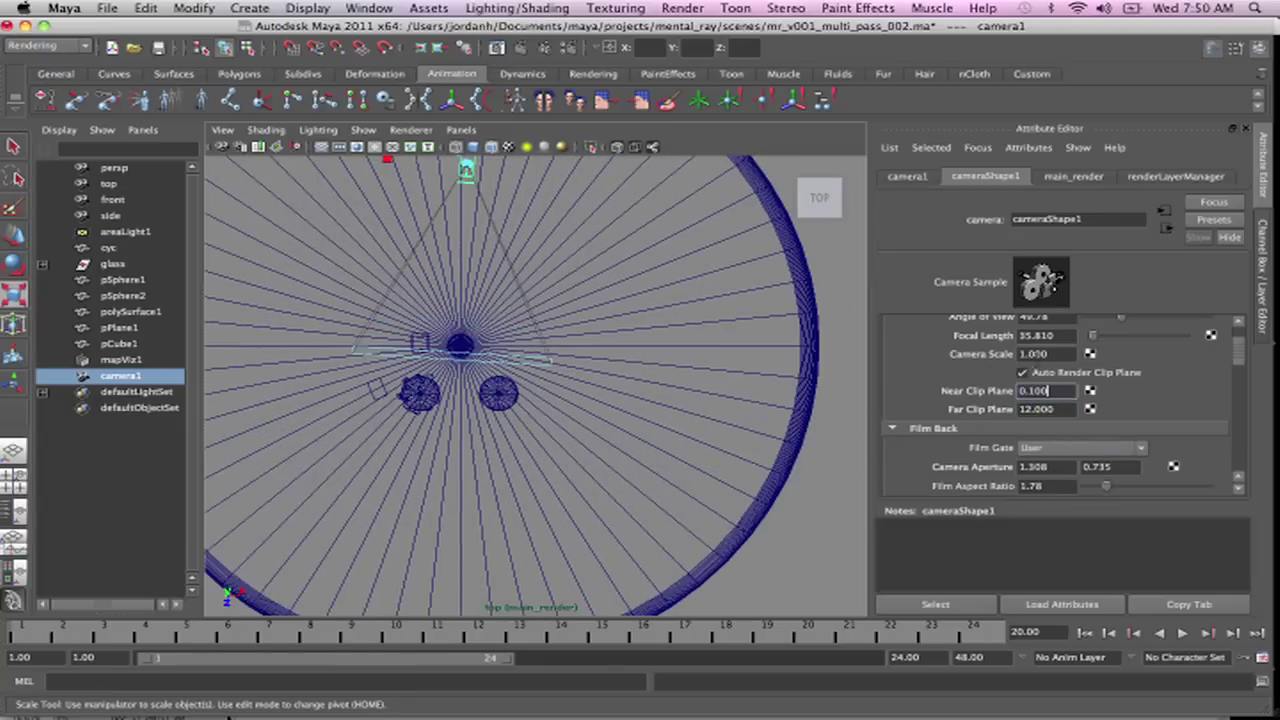
click(460, 130)
click(471, 197)
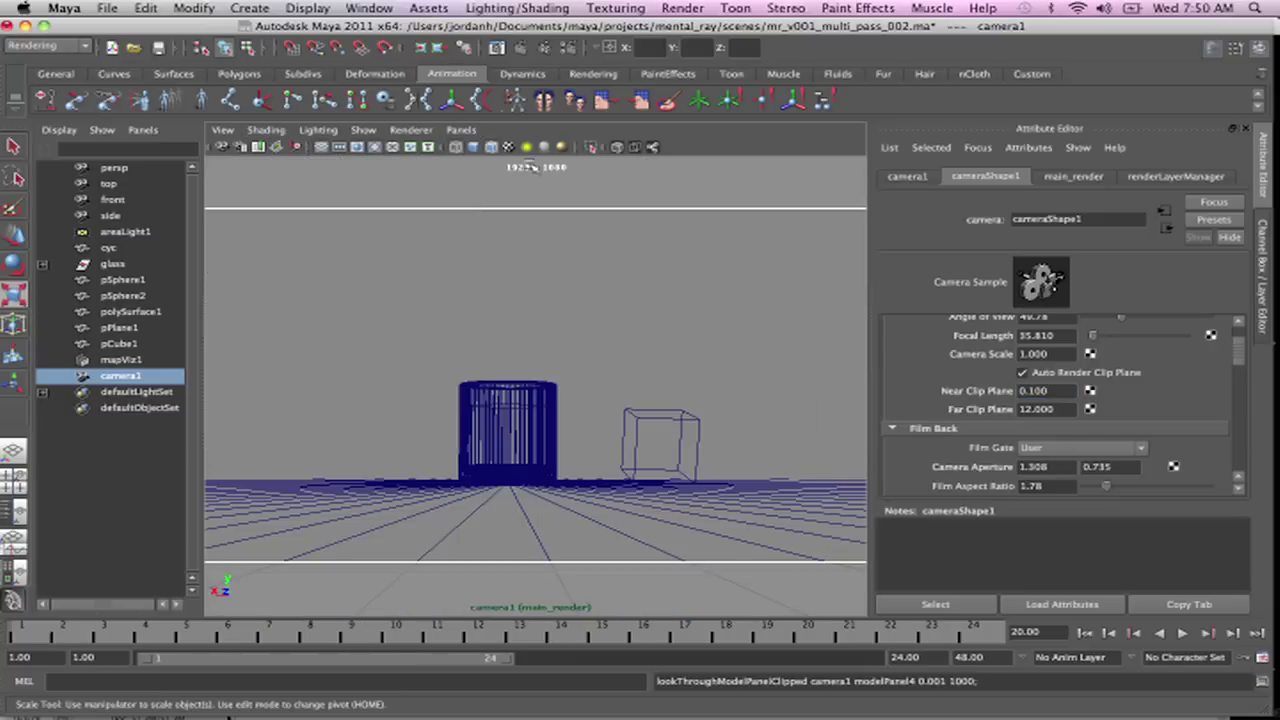
click(278, 134)
click(277, 172)
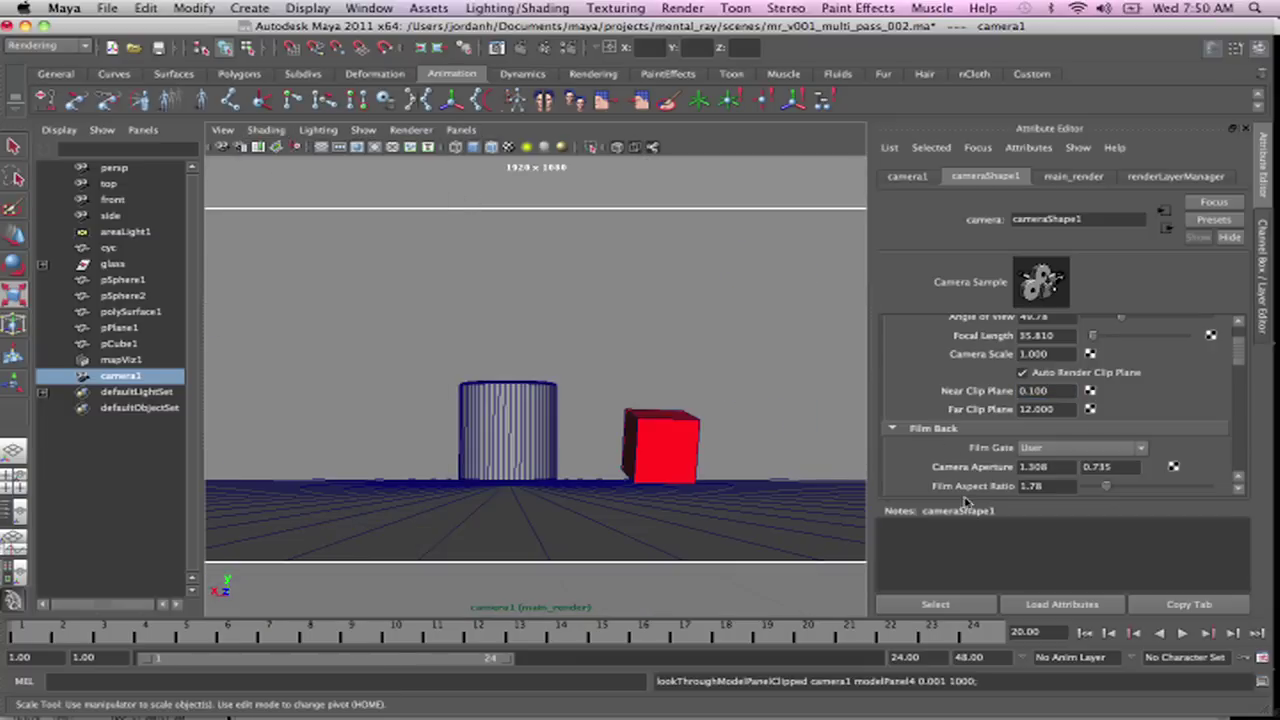
Try a far clip plane of 15 on camera1, and set it back to 1000
click(1026, 409)
text(5)
key(Return)
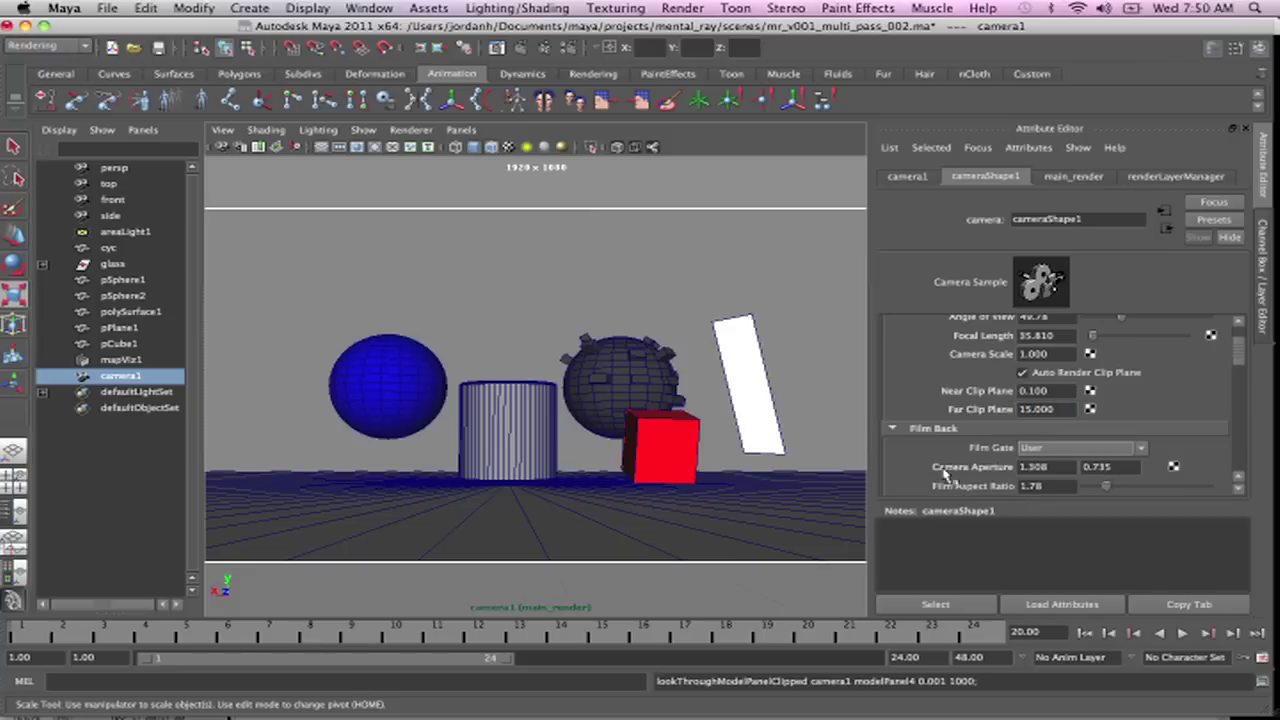
click(1040, 409)
text(100)
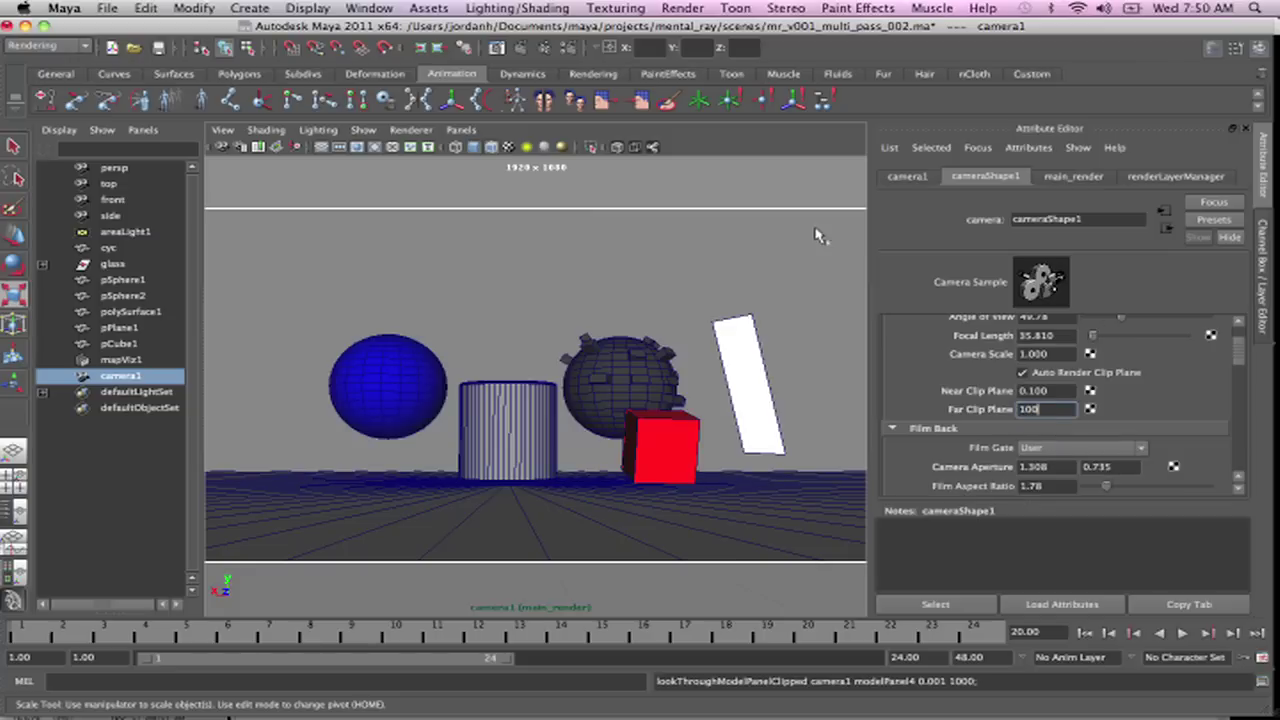
text(0)
key(Return)
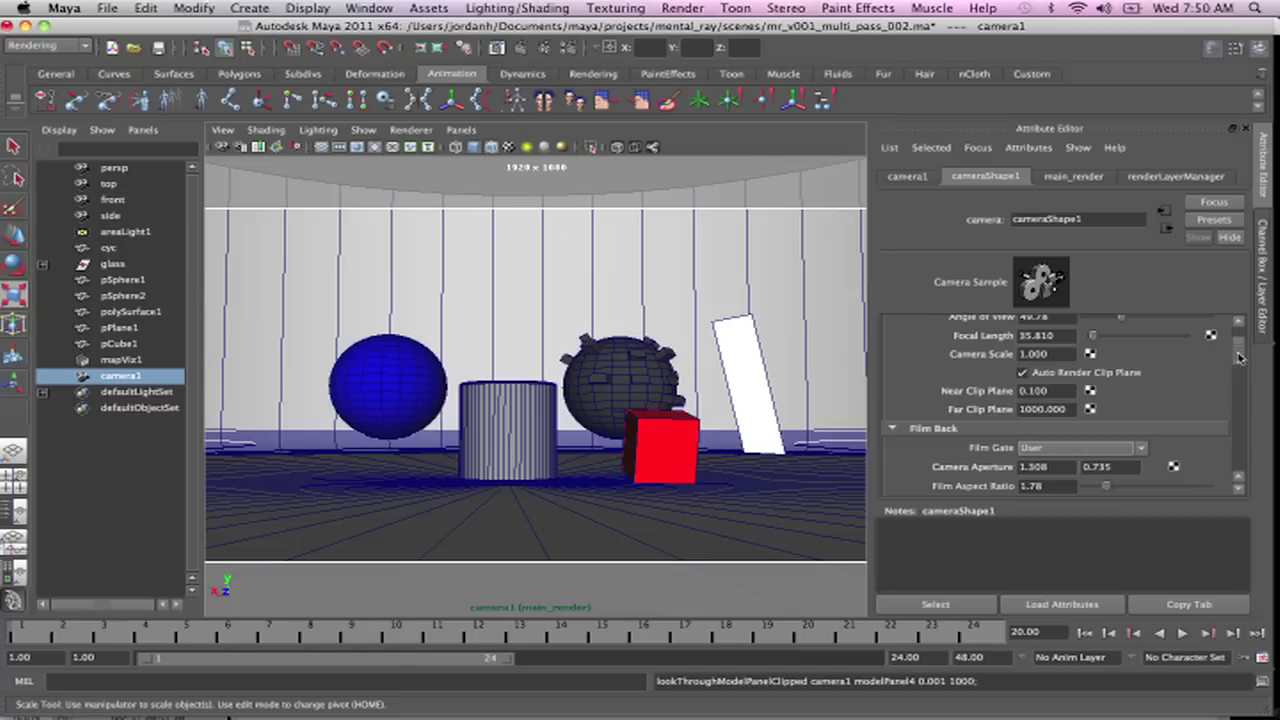
Review the film gate presets in camera1's Film Back attributes, keeping the User setting
drag(1240, 358, 1244, 374)
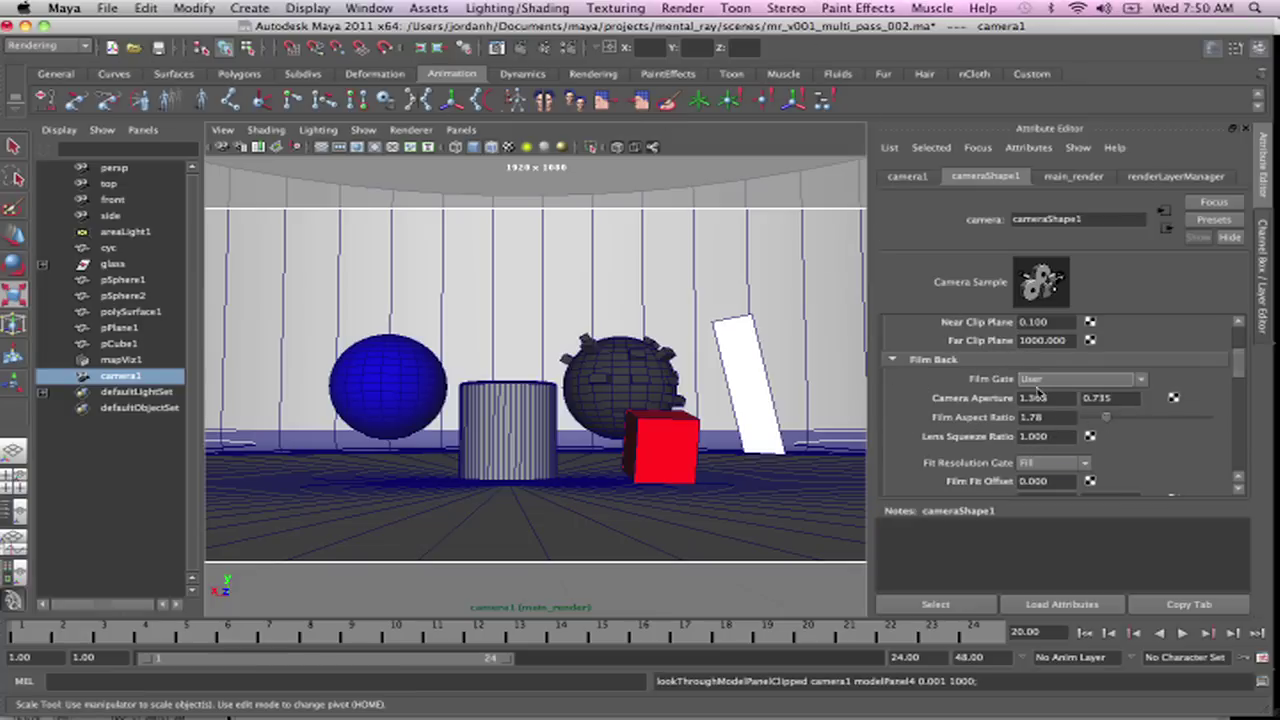
click(1103, 381)
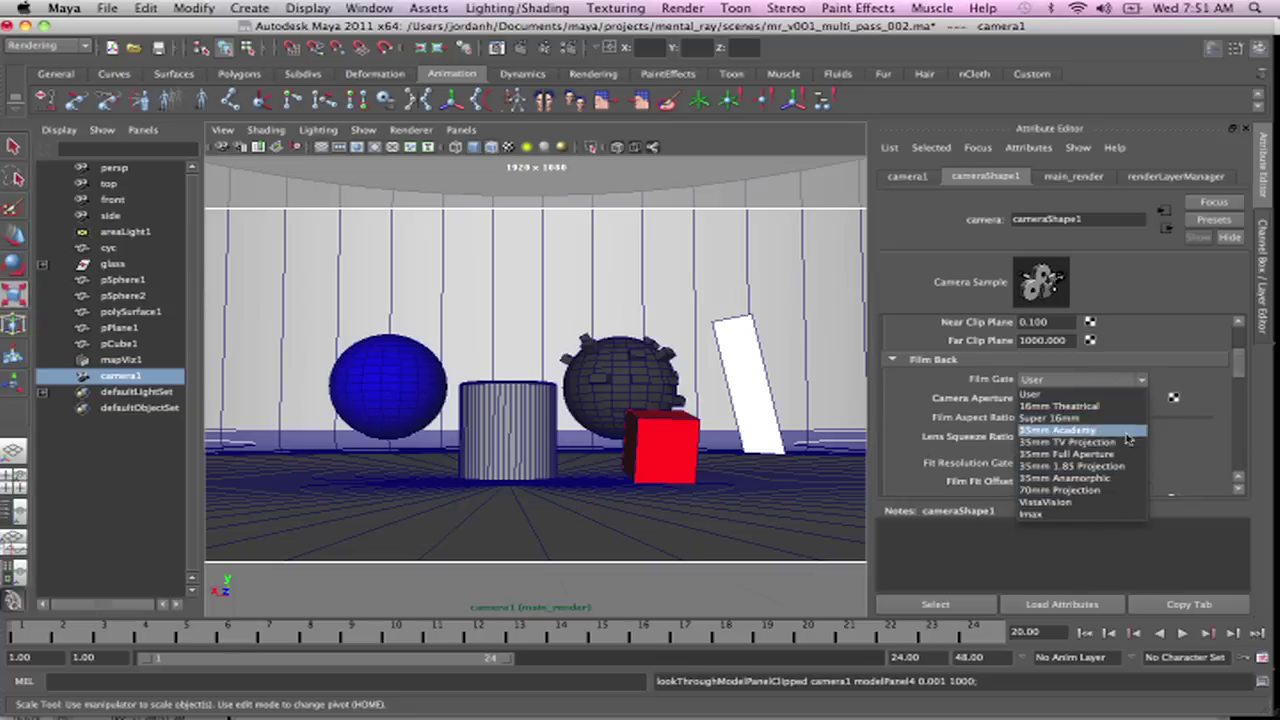
click(1143, 345)
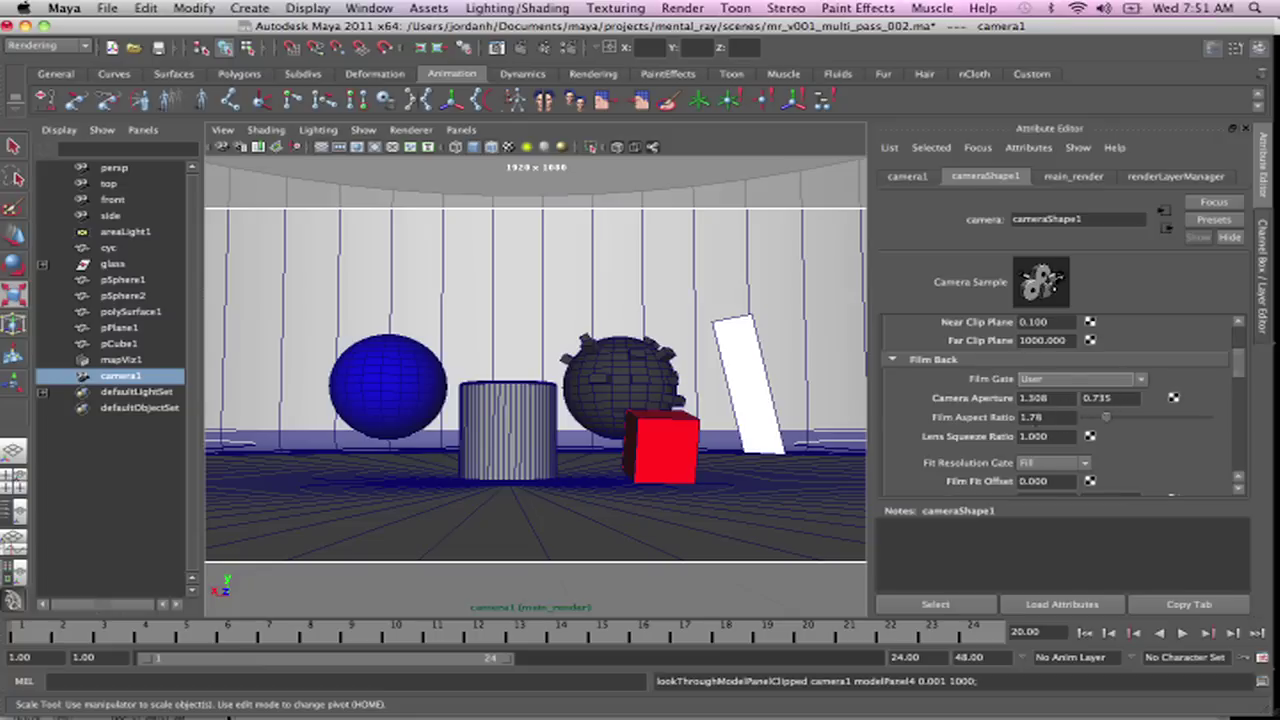
Set camera1's film aspect ratio to 1.5
click(1086, 419)
click(1055, 417)
double_click(1050, 417)
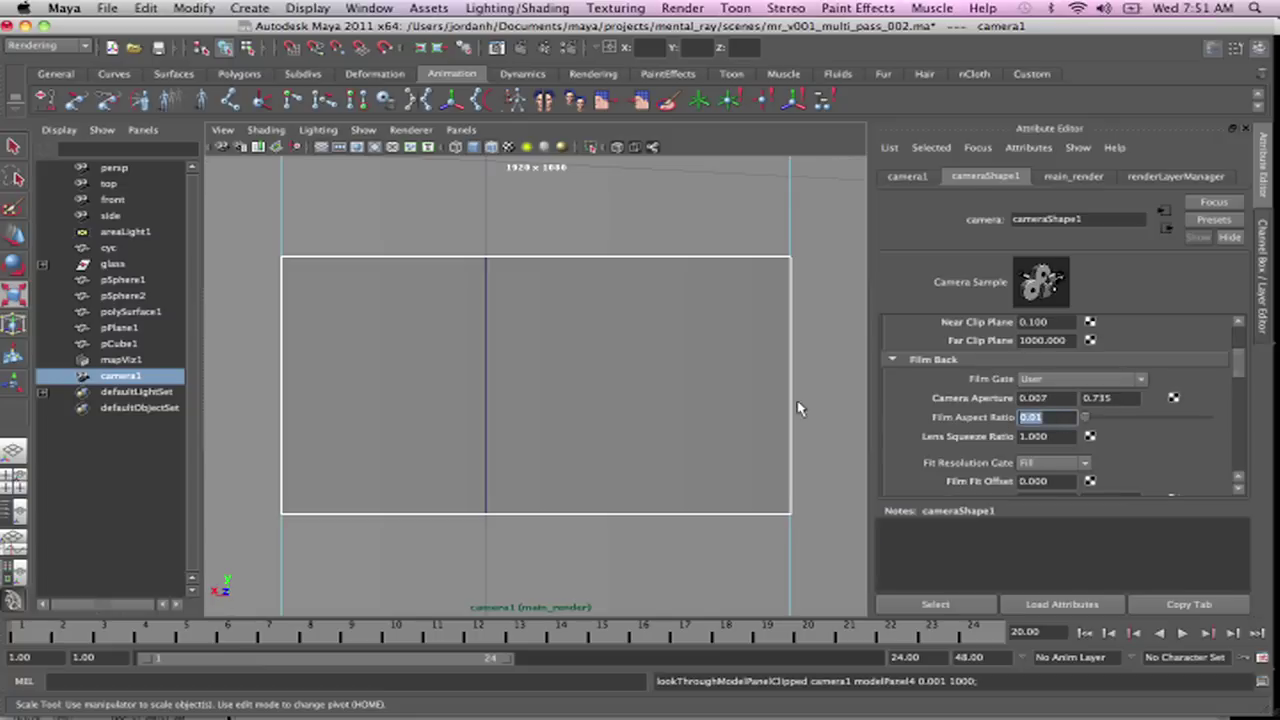
text(1.5)
key(Tab)
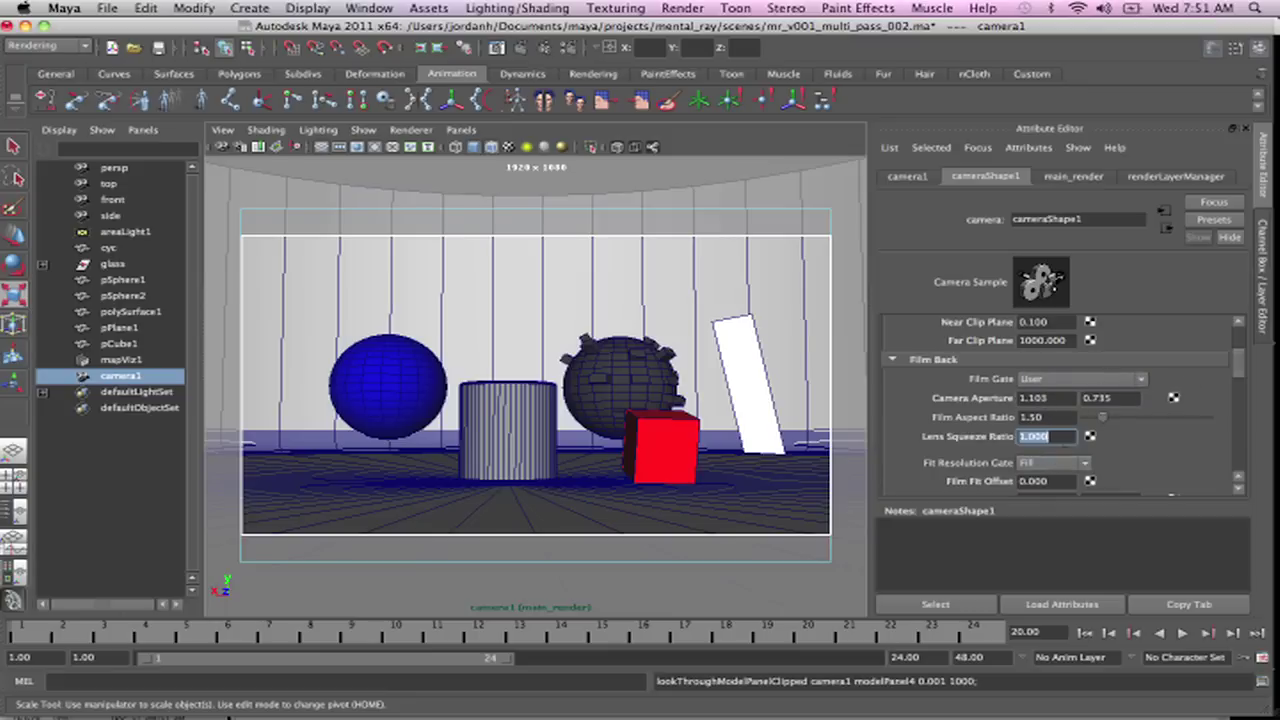
Set camera1's film aspect ratio to 1.778 in the Film Back attributes
click(1052, 417)
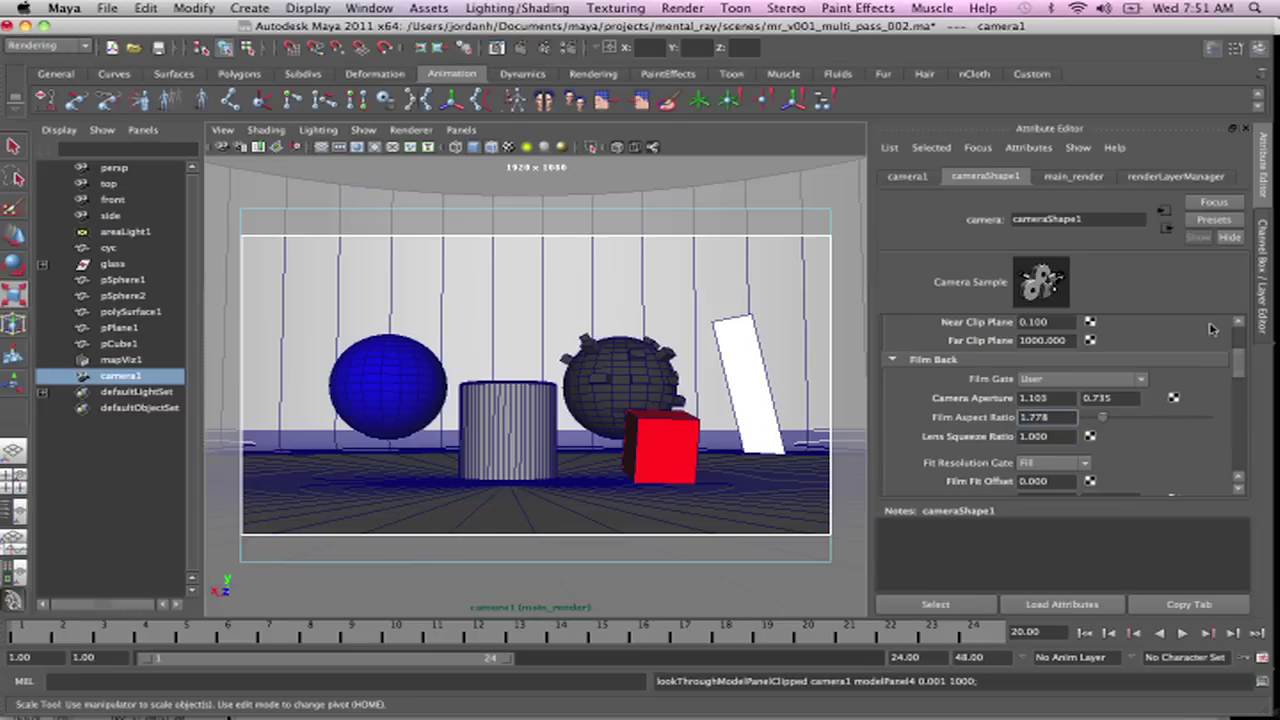
key(Tab)
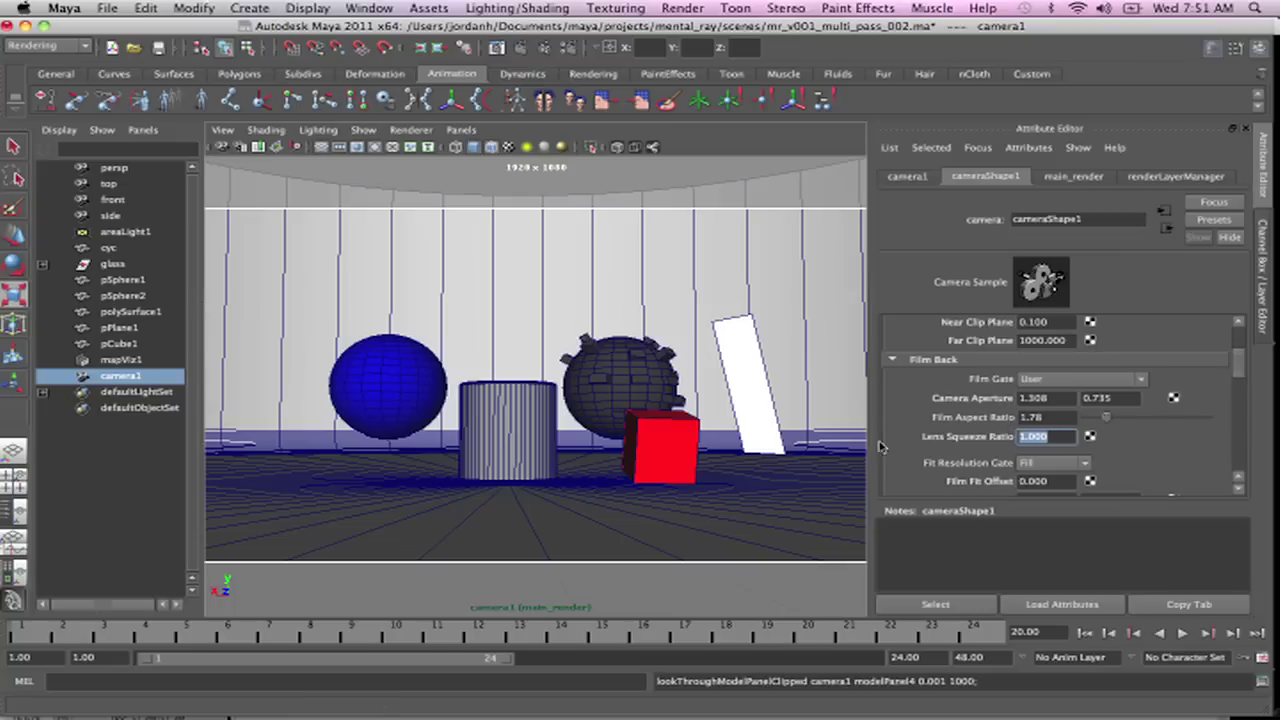
key(r)
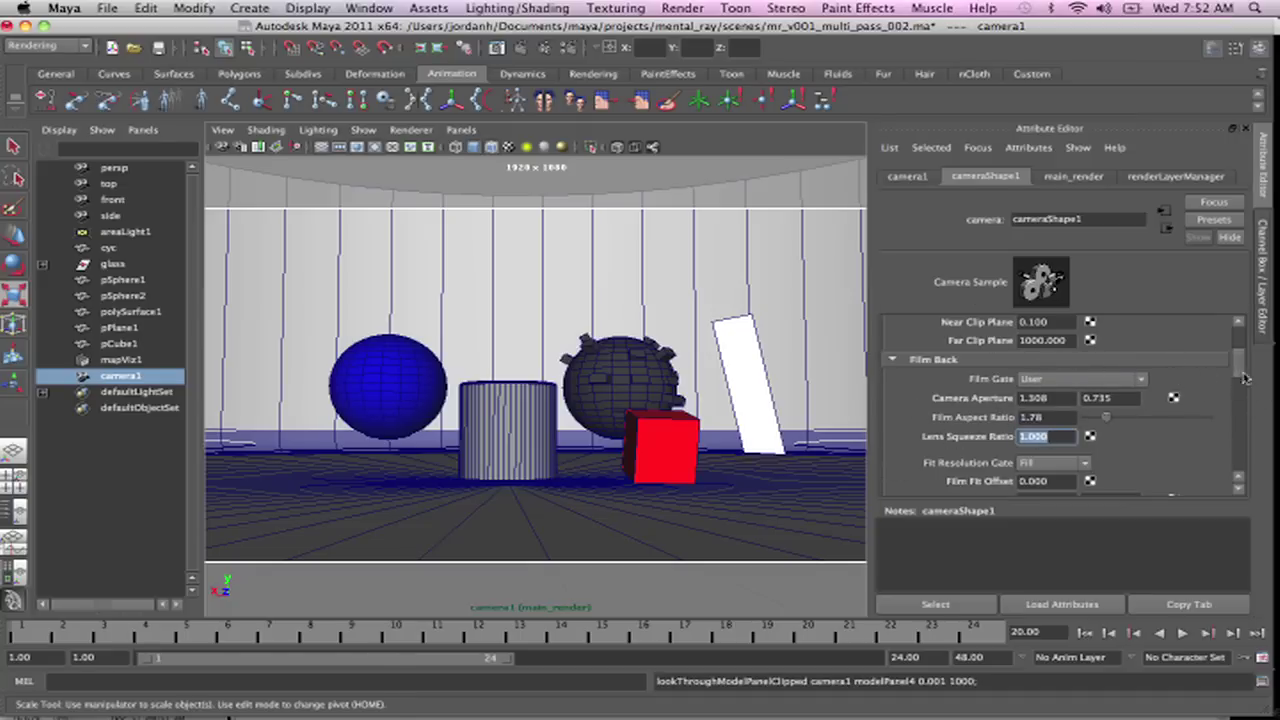
Expand the Depth of Field and Output Settings sections of camera1's shape attributes
drag(1244, 376, 1238, 445)
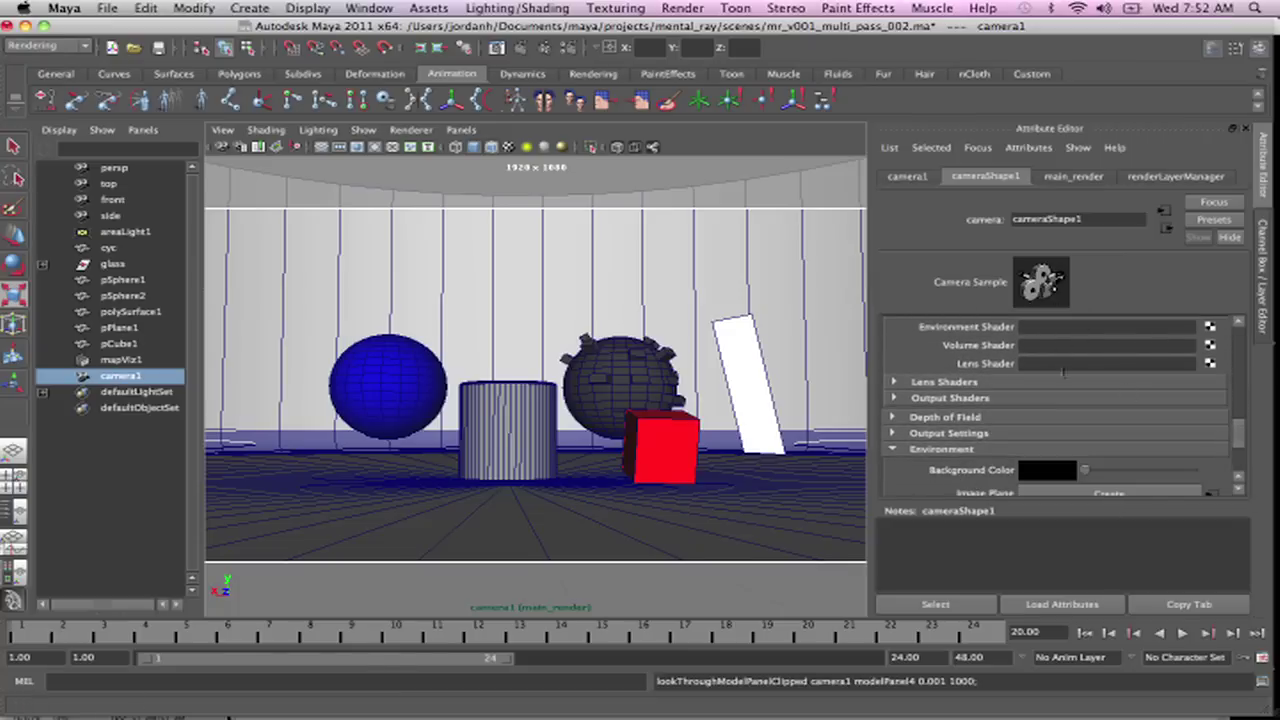
click(892, 417)
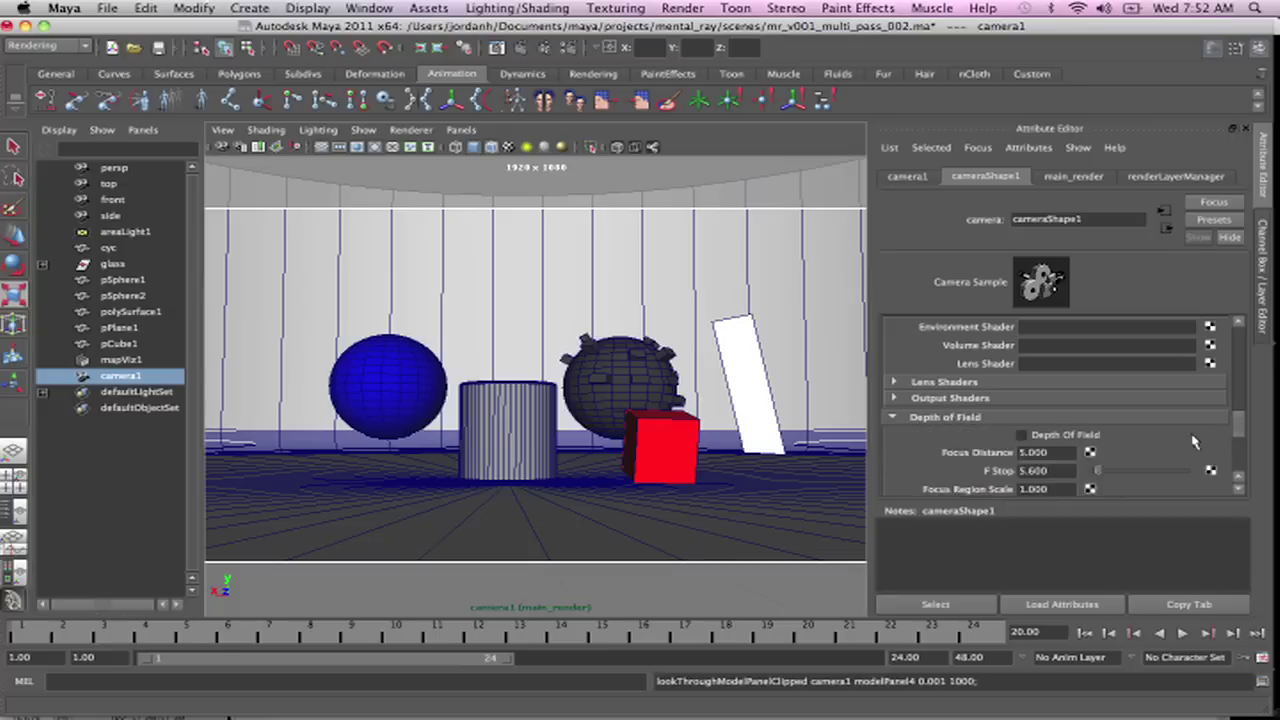
drag(1240, 416, 1238, 455)
click(928, 323)
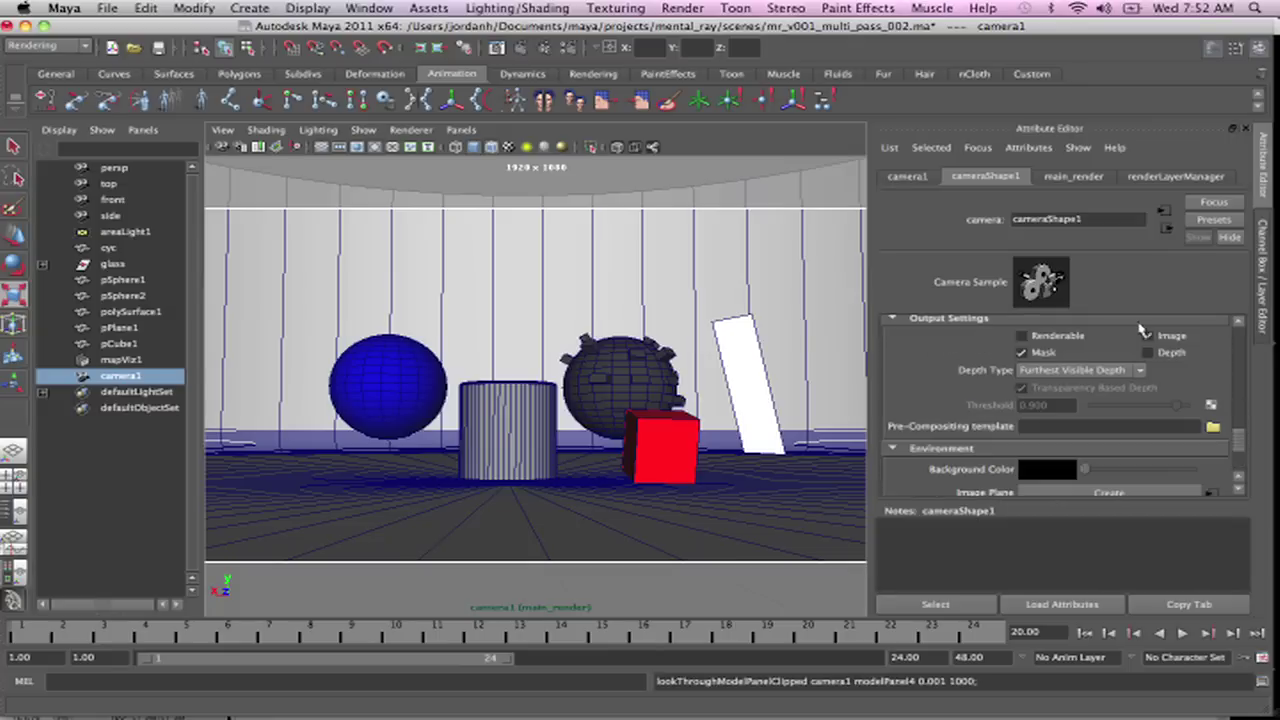
Make camera1 renderable and enable its depth output, choosing Furthest Visible Depth as the depth type
click(1021, 336)
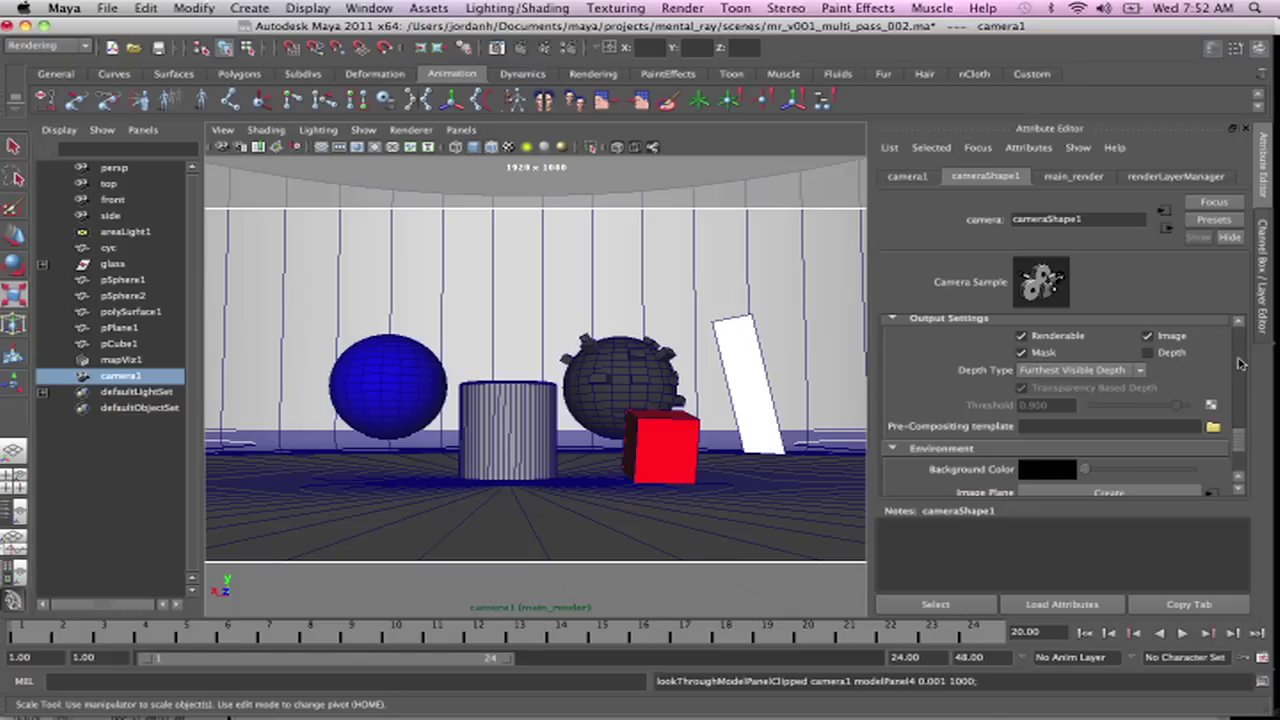
click(1147, 352)
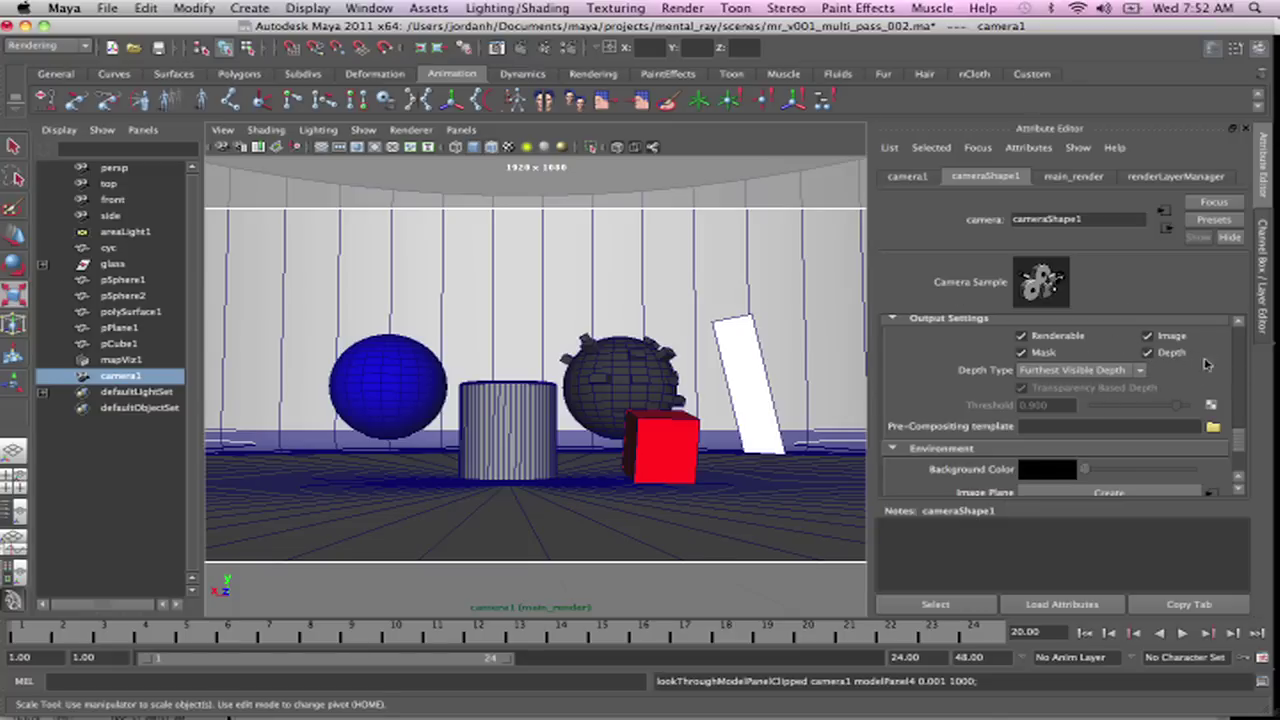
click(1127, 370)
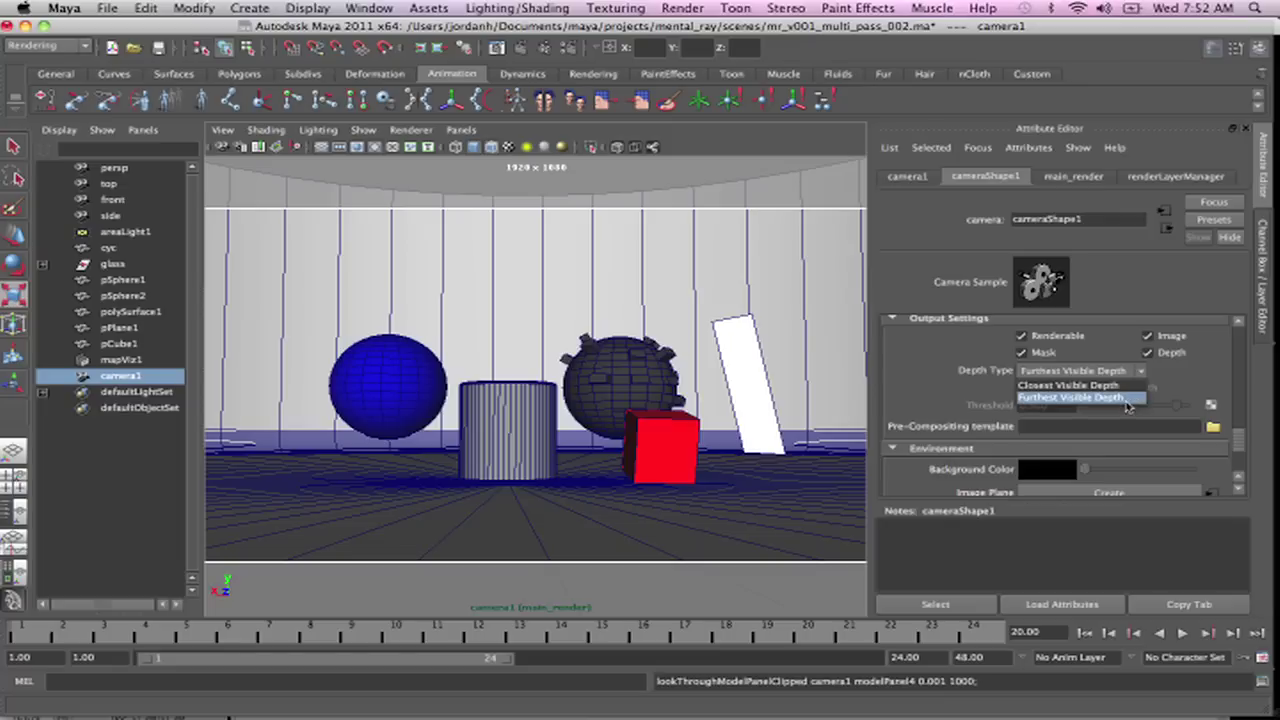
click(1128, 398)
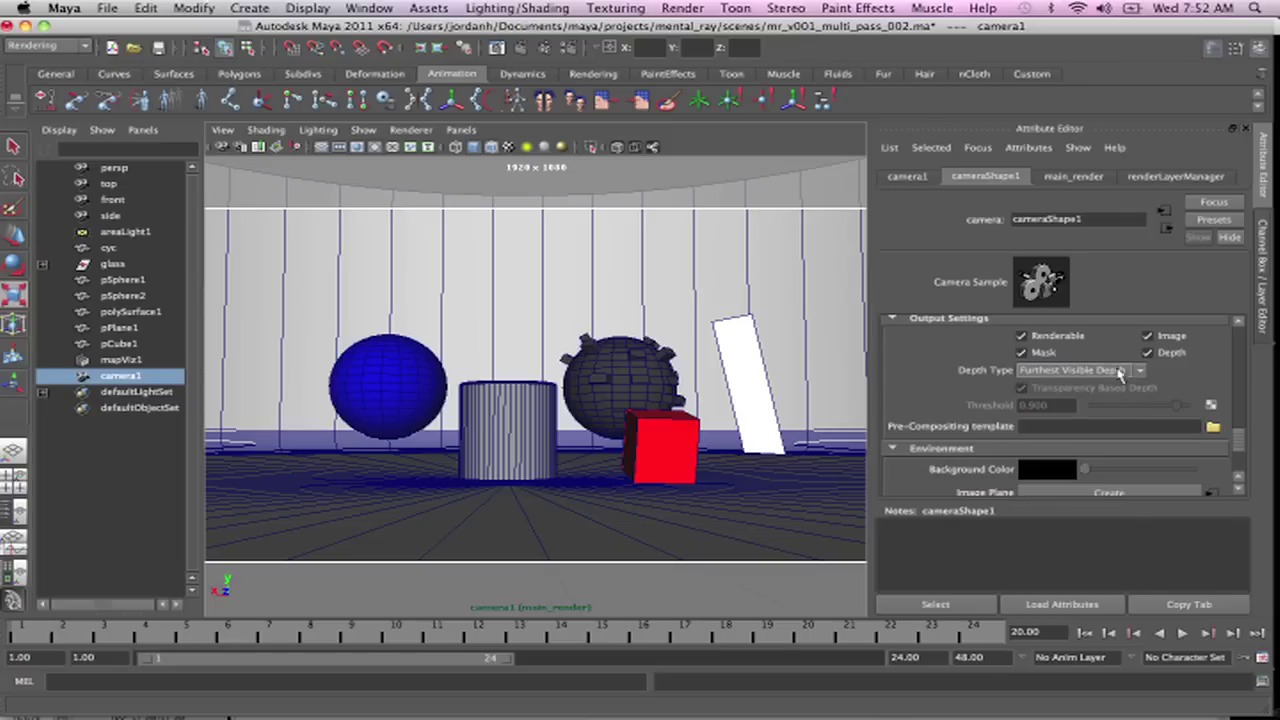